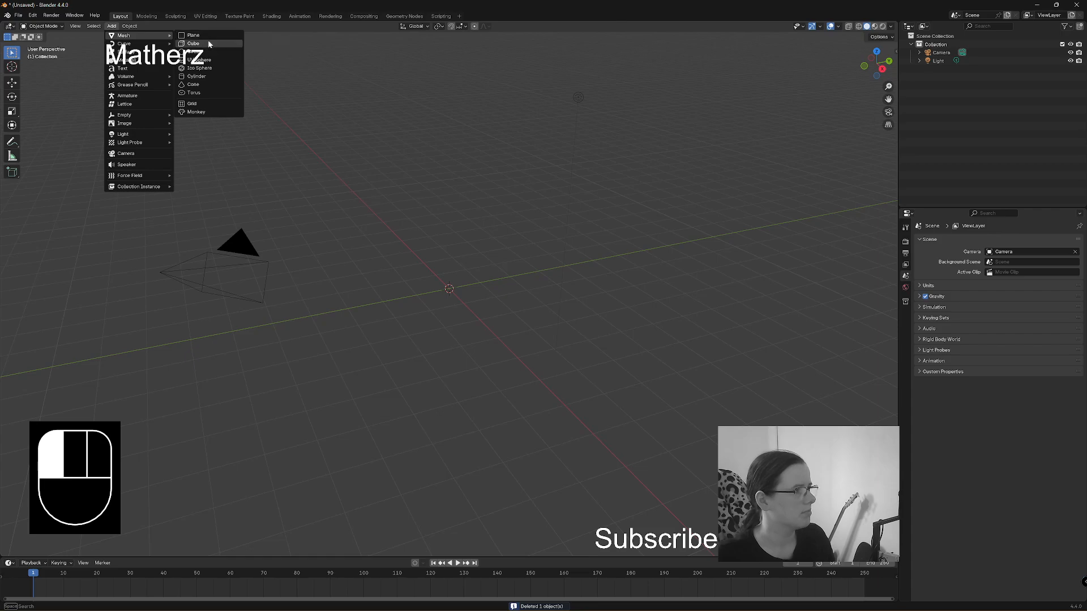
Add a cylinder enlarged to about 3.0 scale and flattened to about 0.2 along Z
click(213, 75)
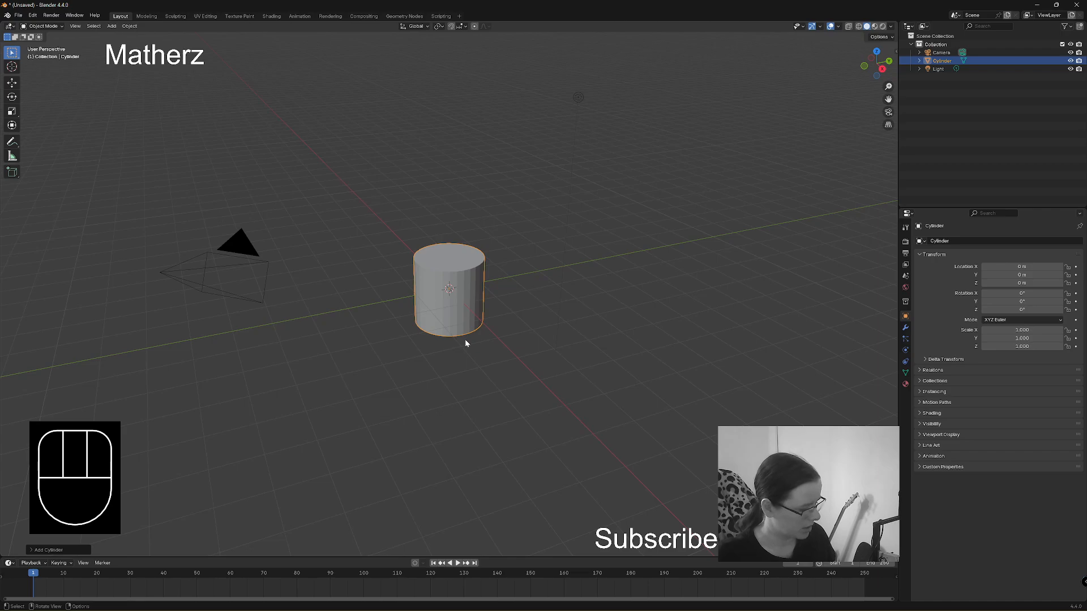
key(s)
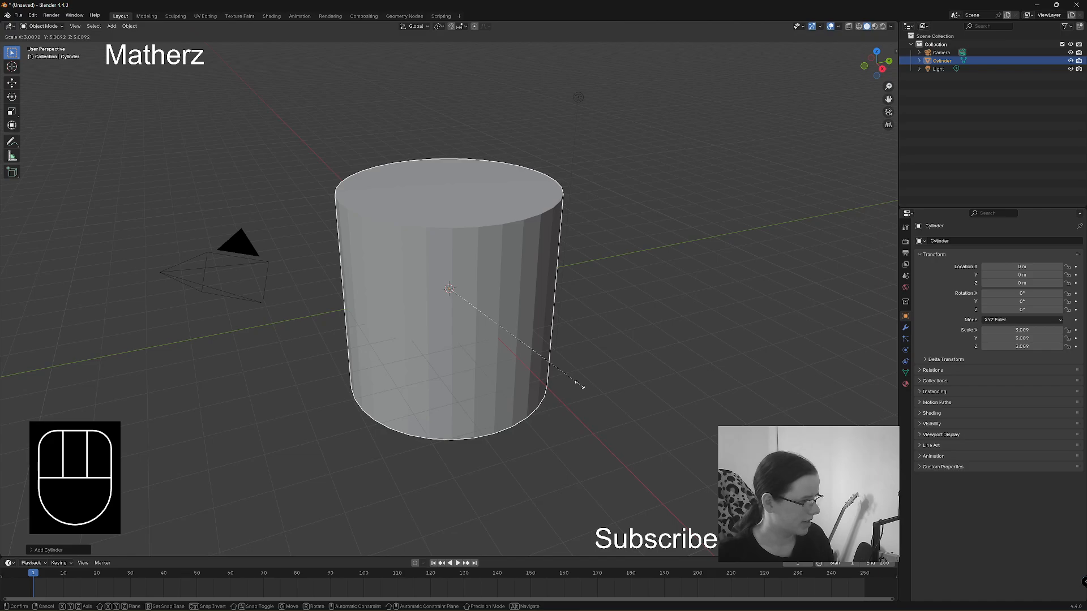
click(573, 390)
key(s)
middle_click(466, 455)
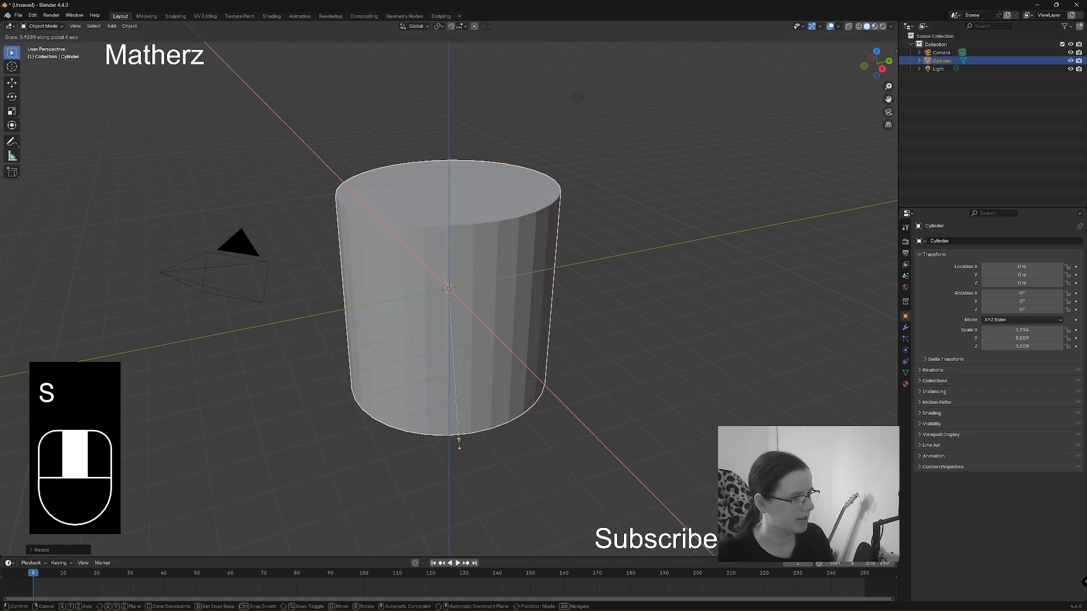
click(453, 300)
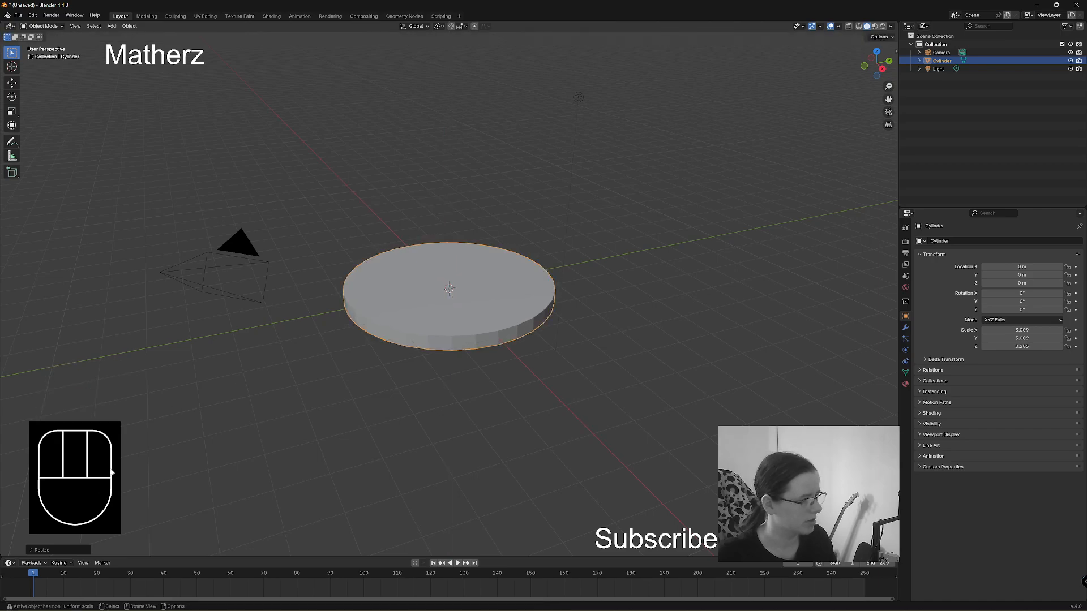
Expand the last operation's settings and turn off the Screencast Keys display
click(36, 550)
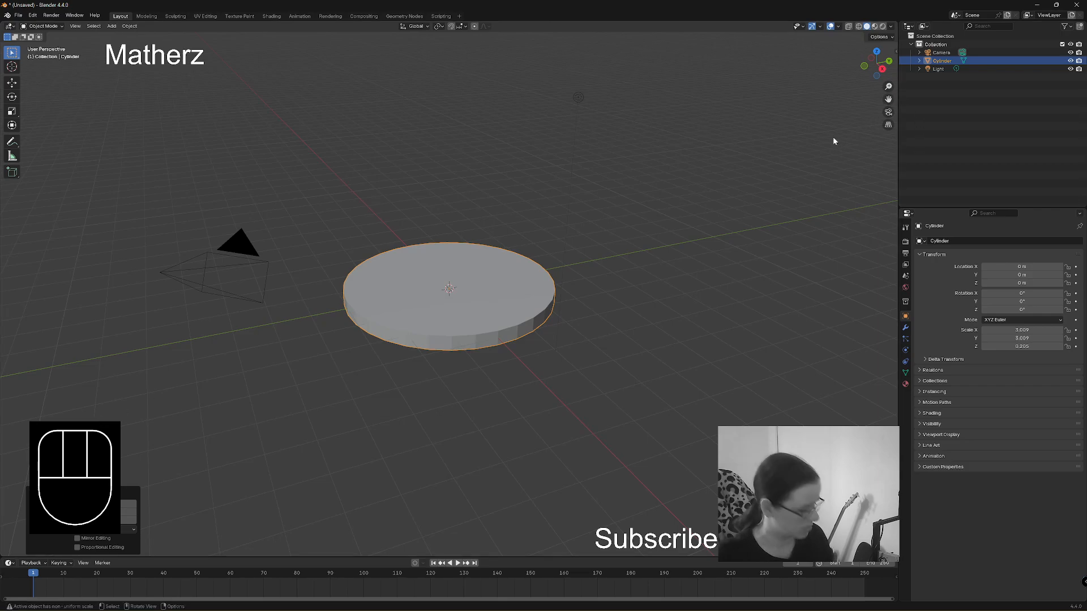
key(n)
click(893, 120)
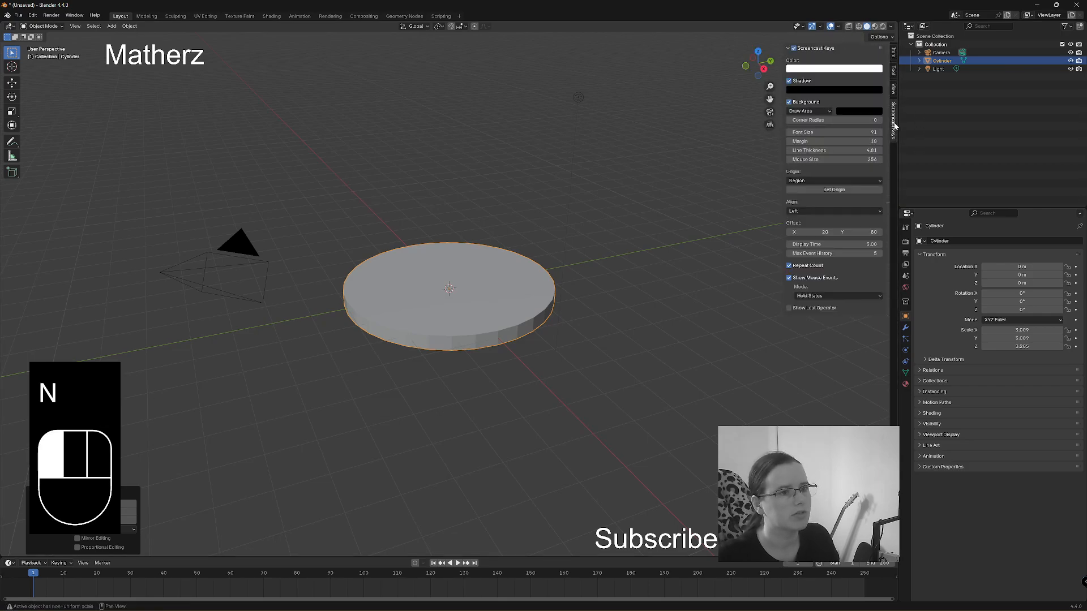
click(794, 49)
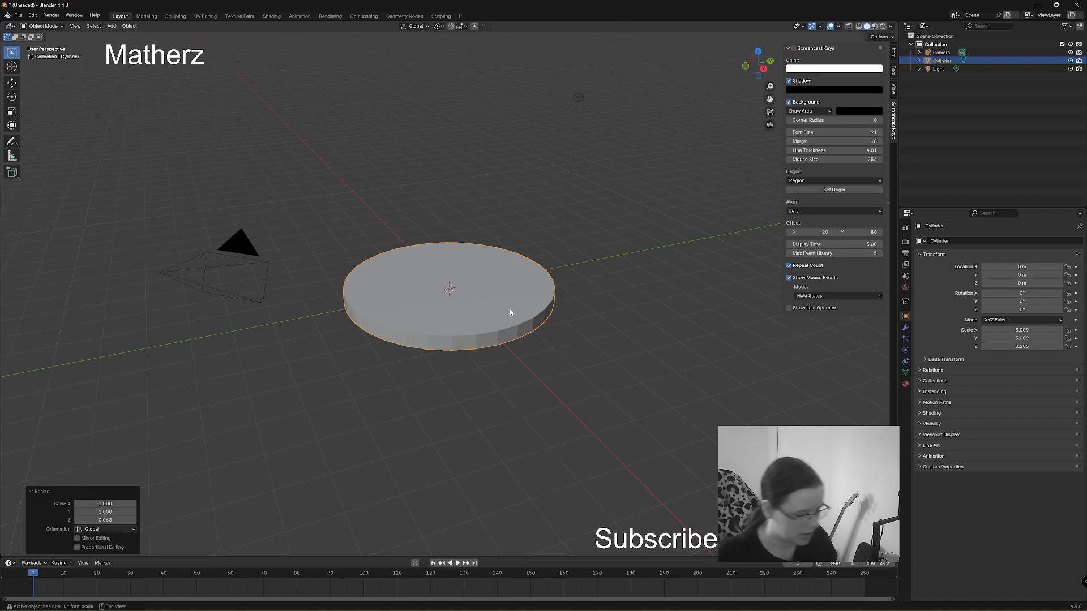
Delete the flattened cylinder and add a new one with 119 vertices
key(Delete)
click(117, 26)
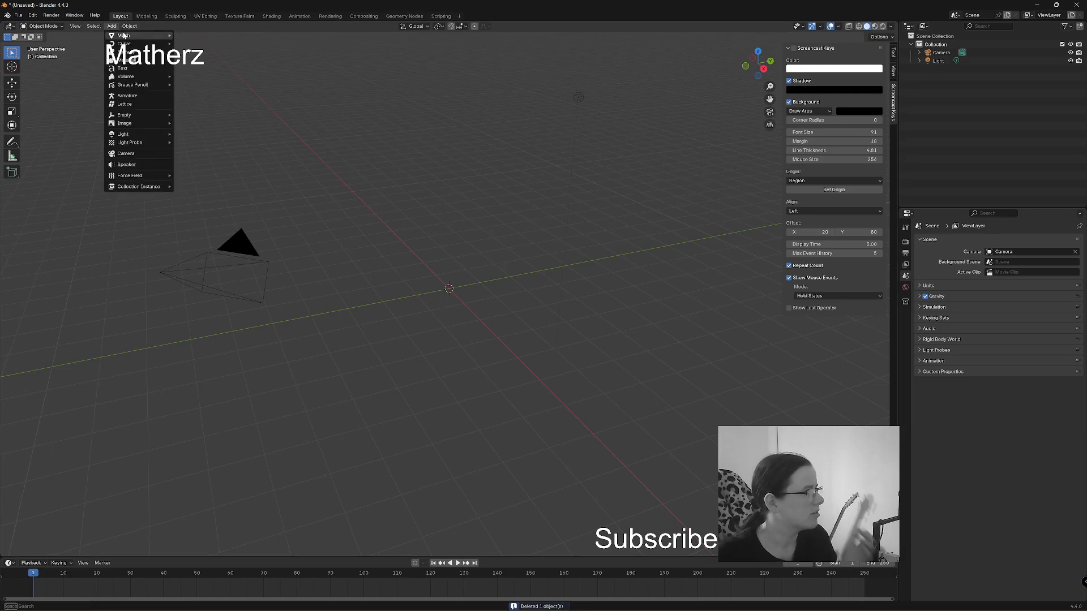
mouse_move(136, 36)
click(197, 77)
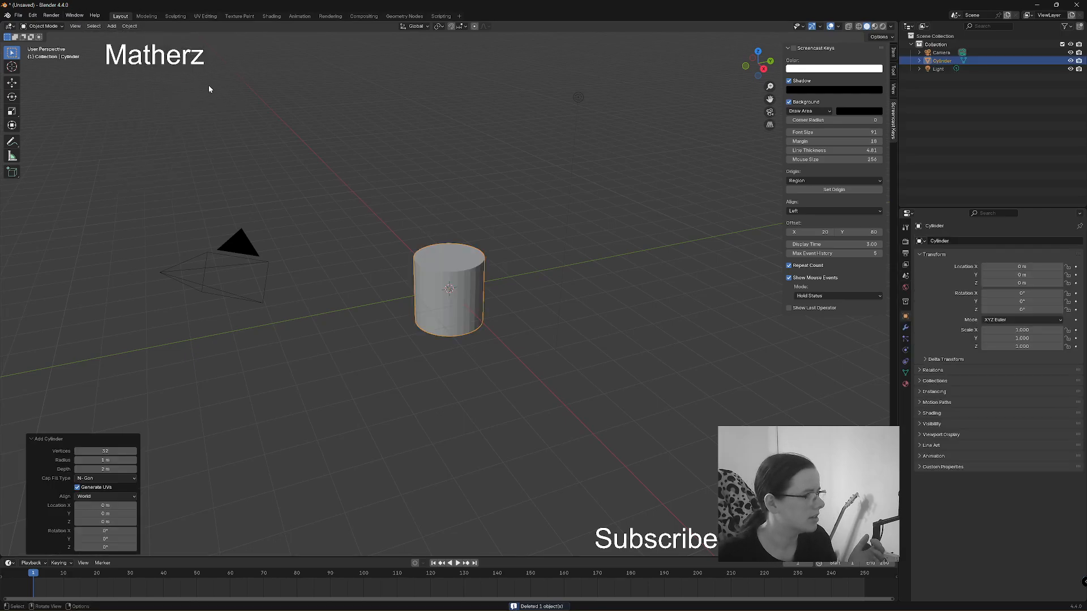
drag(133, 451, 131, 448)
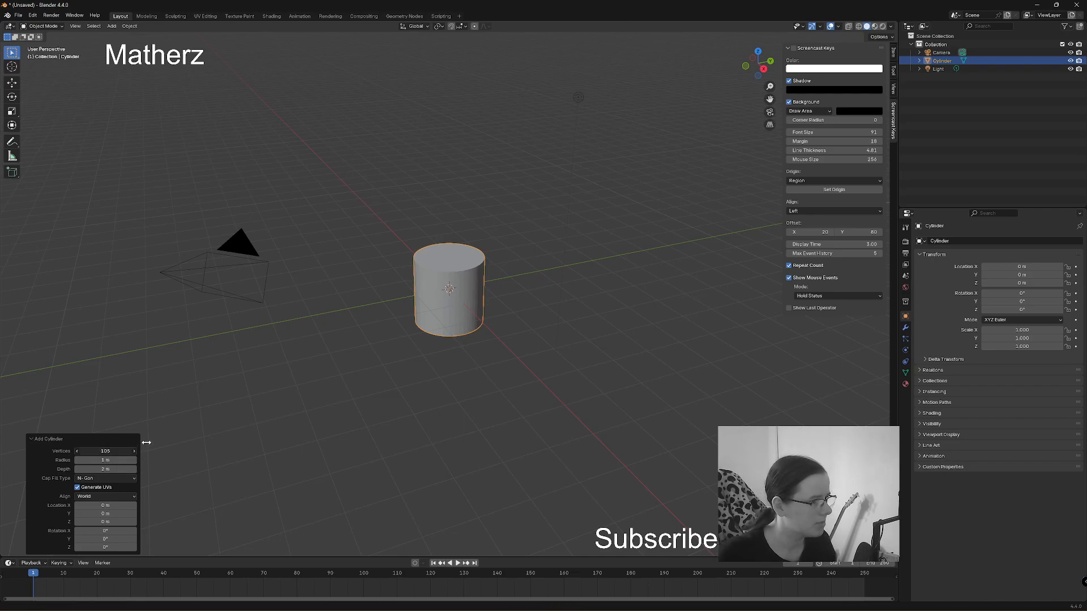
scroll(462, 277, up, 8)
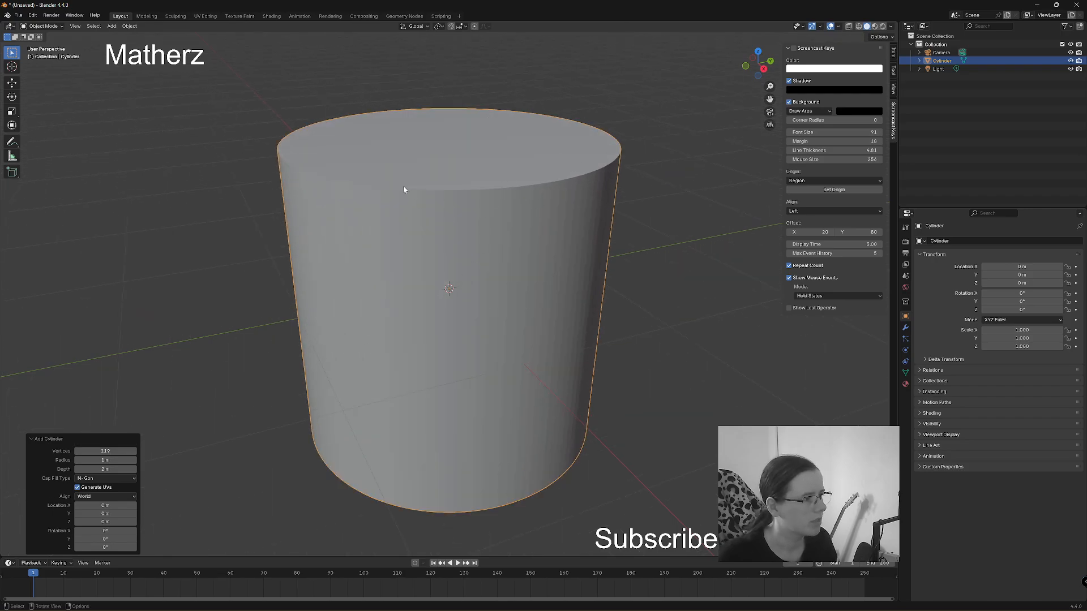
Scale the new cylinder along Z to about 0.054 to make a thin disc
scroll(457, 202, down, 7)
key(s)
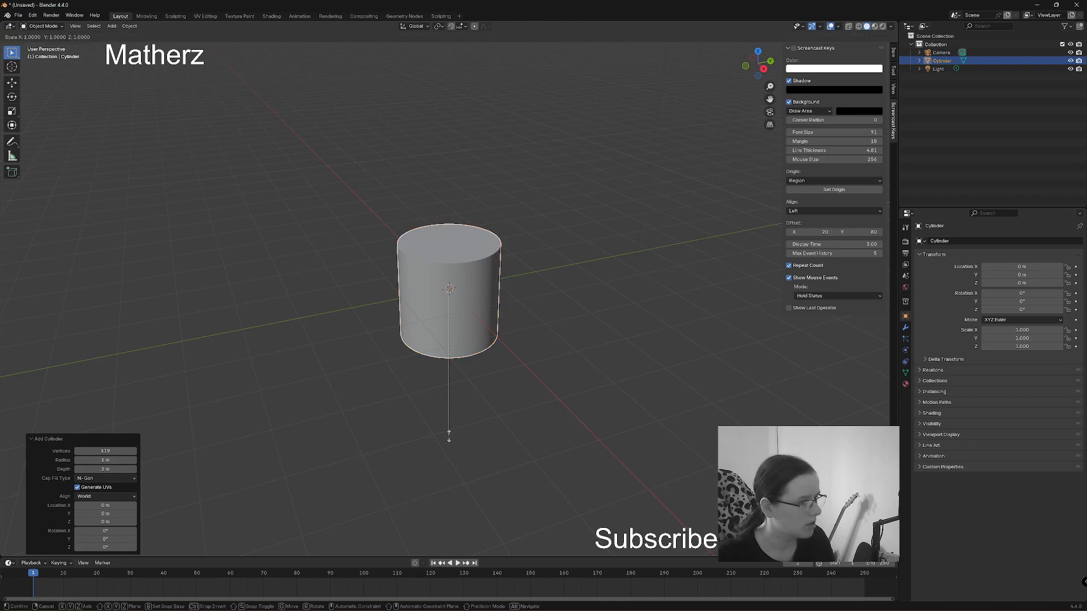
key(z)
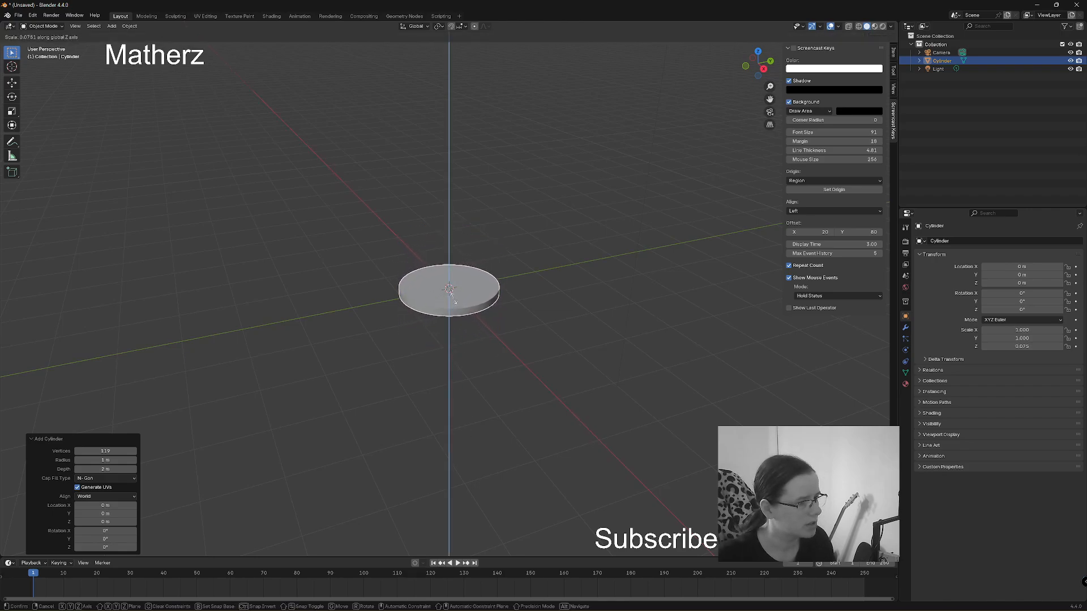
click(452, 303)
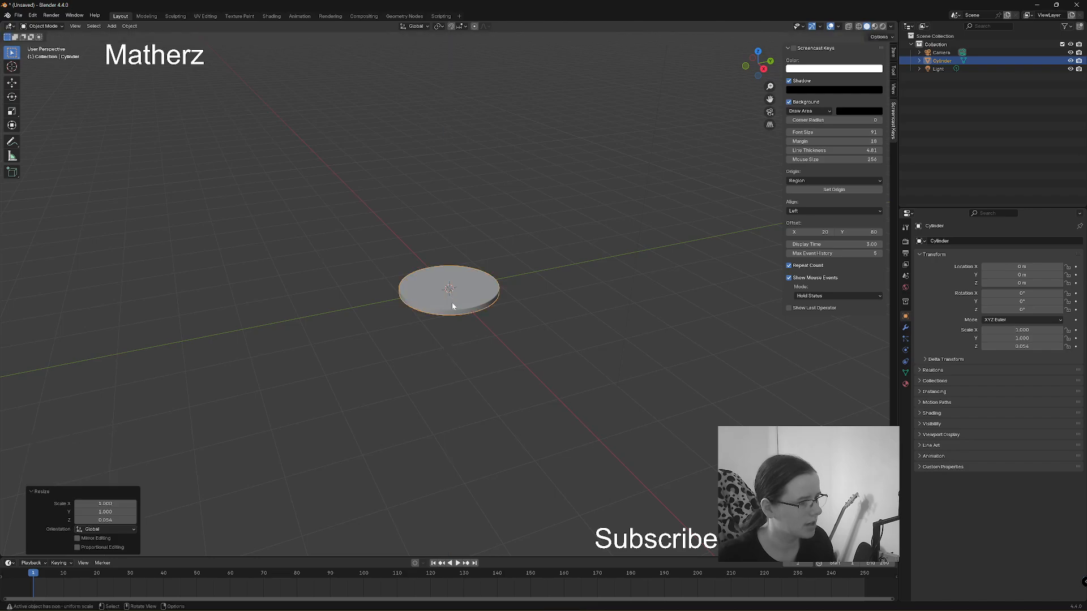
In Edit Mode, select only the disc's top and bottom cap faces using face selection
click(54, 27)
click(56, 41)
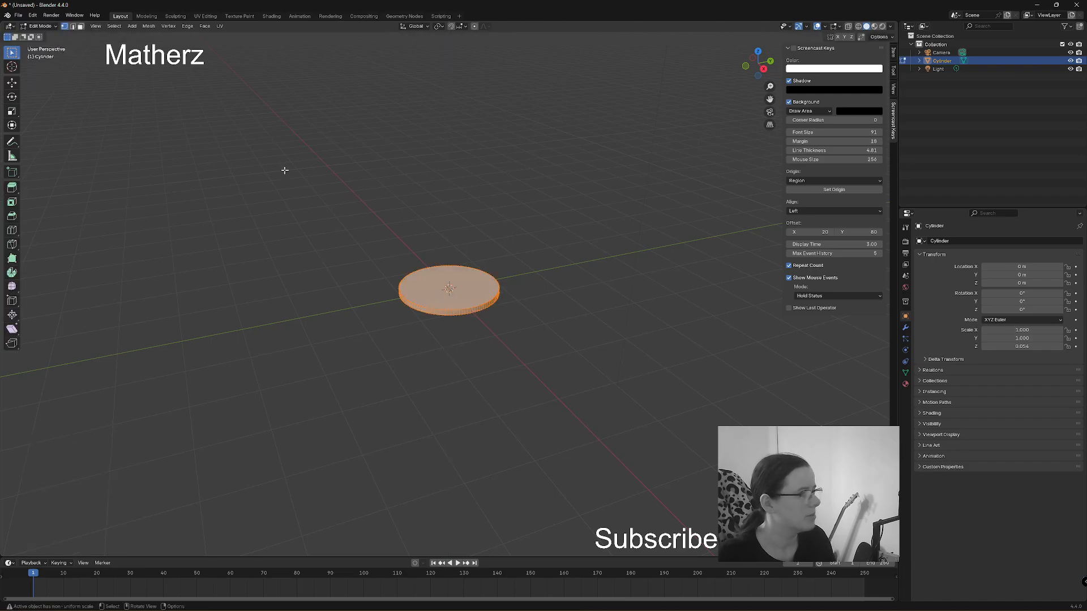
scroll(469, 302, up, 3)
key(alt+a)
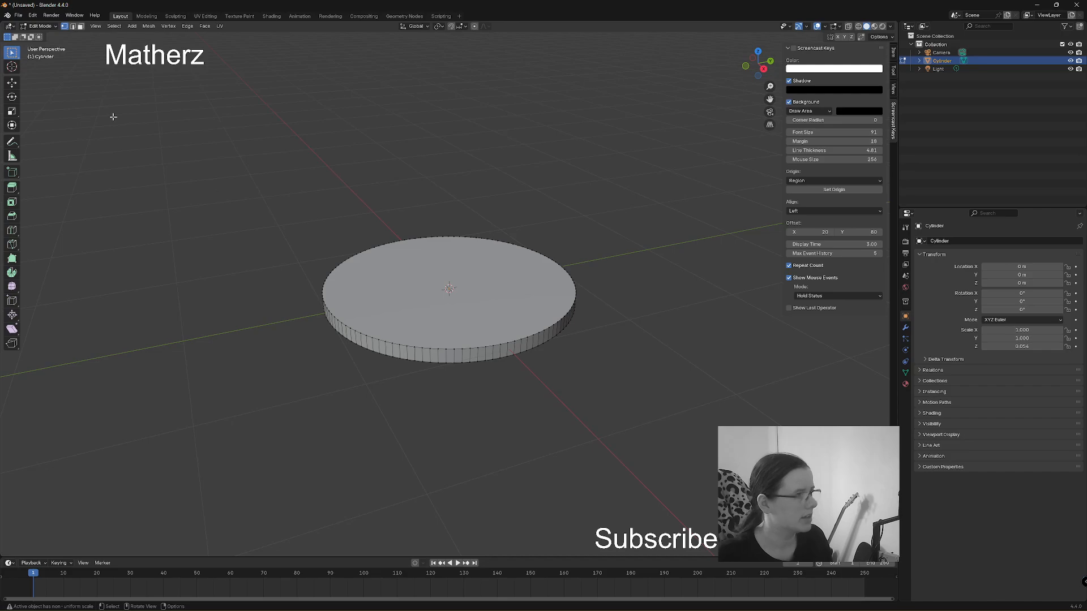
click(81, 26)
click(463, 322)
middle_drag(488, 362, 481, 291)
shift+click(481, 290)
middle_drag(560, 201, 553, 328)
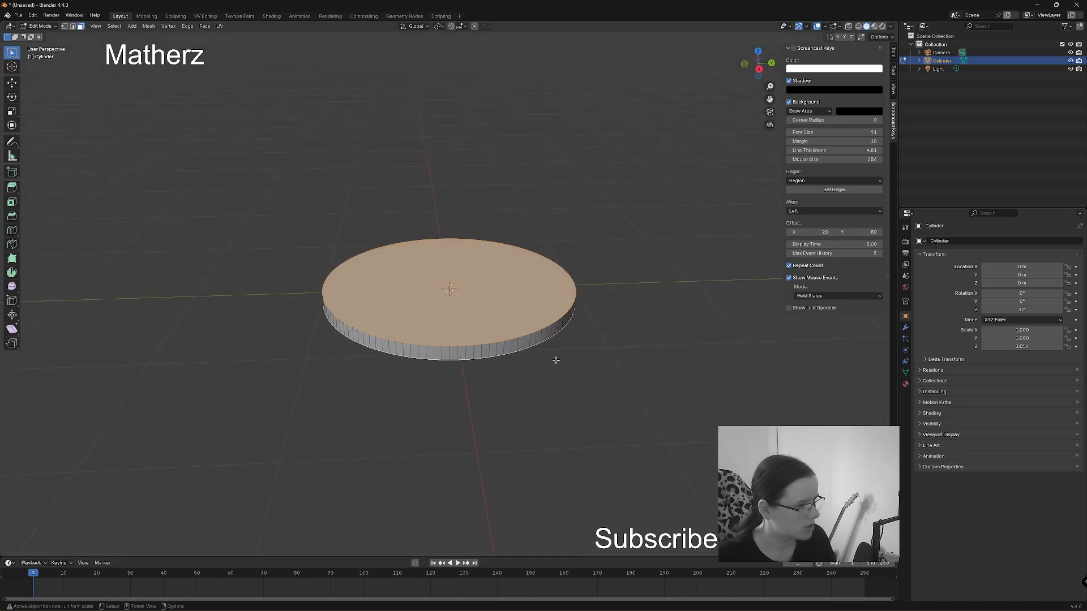
Extrude both caps in place, scaling them by about 1.18 along Z and uniformly by about 0.971 to form a bevelled edge
key(e)
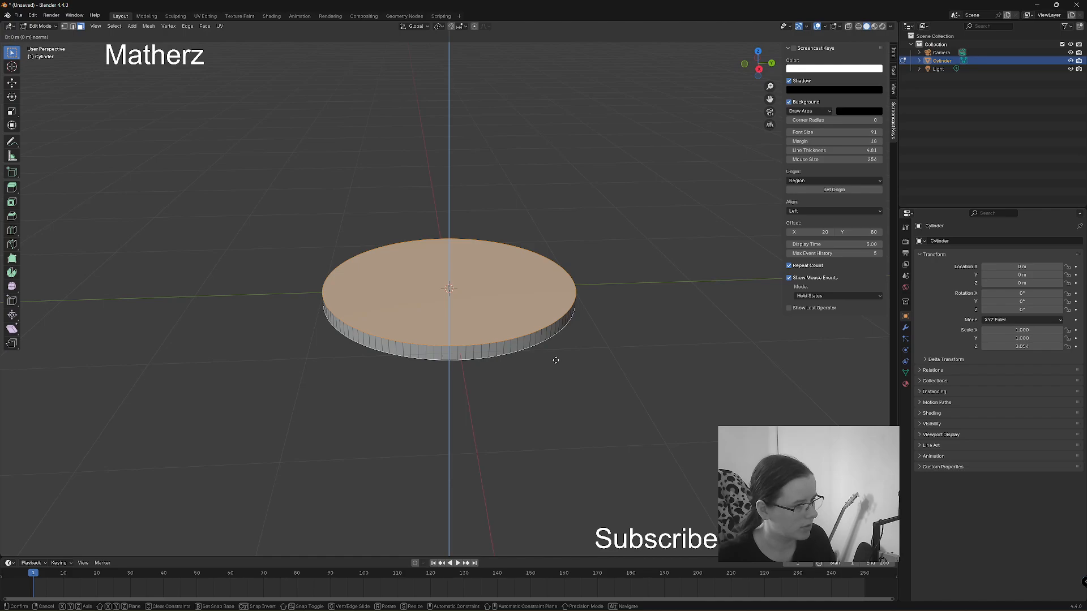
right_click(555, 360)
middle_drag(539, 378, 539, 409)
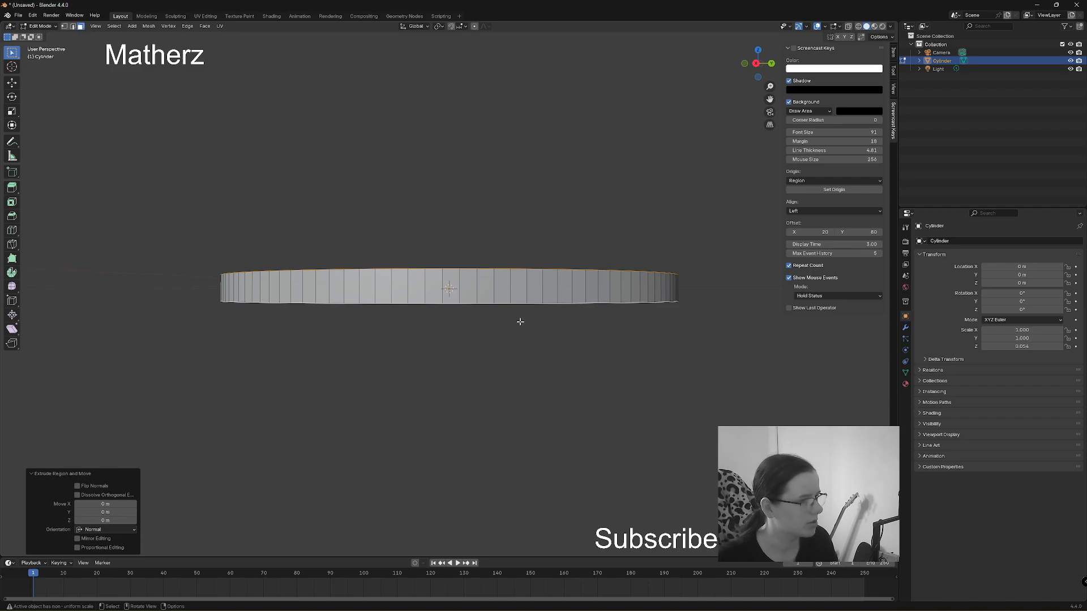
key(s)
key(z)
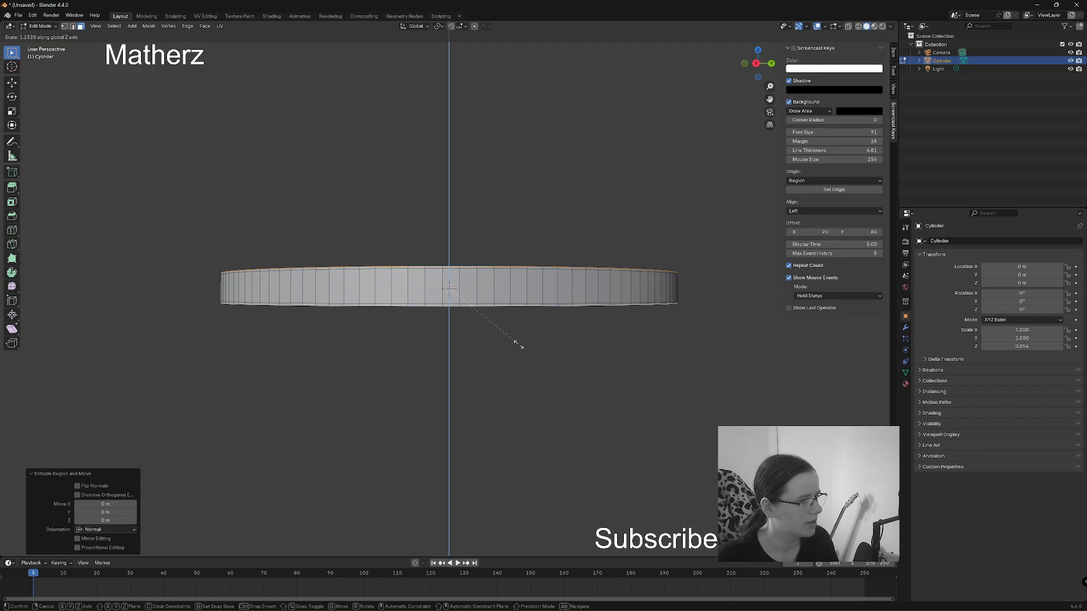
click(520, 349)
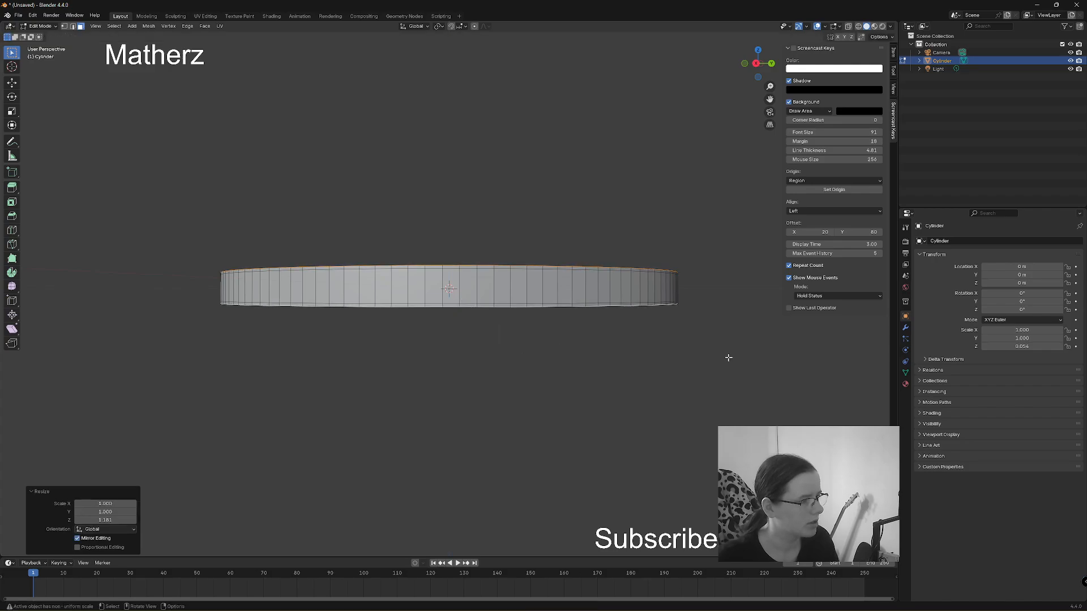
key(s)
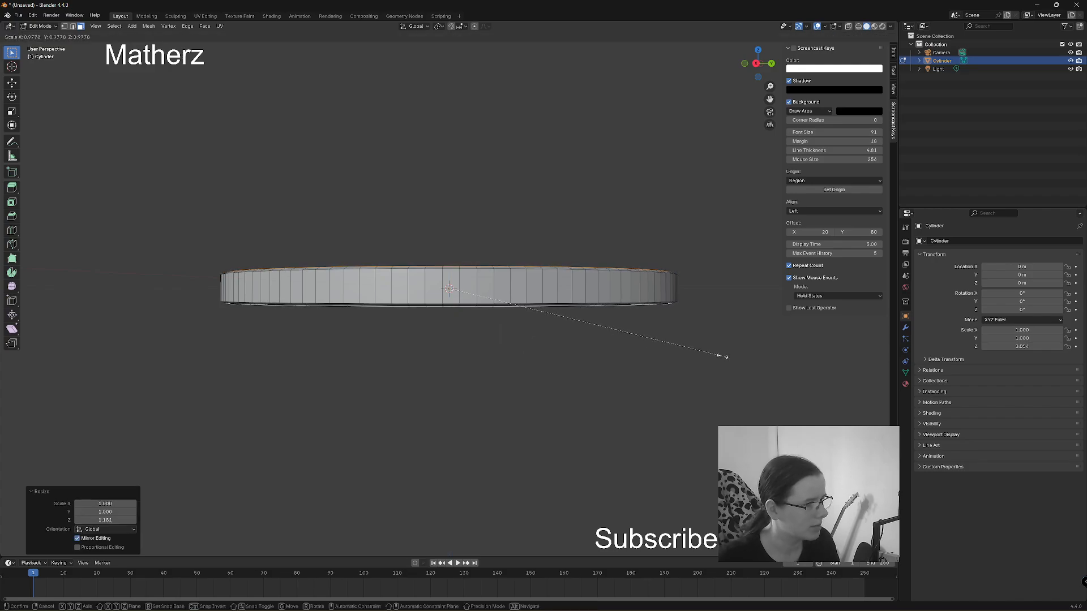
click(708, 357)
Extrude both caps in place again and scale them uniformly by about 0.852 to form the rim's inner border
middle_drag(708, 357, 592, 361)
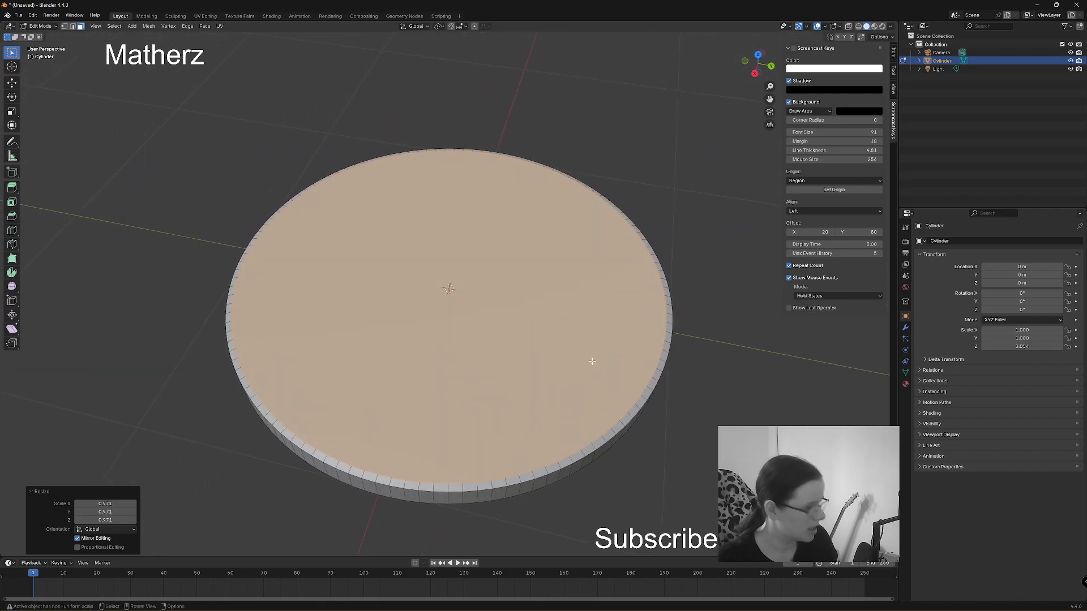
key(e)
right_click(591, 361)
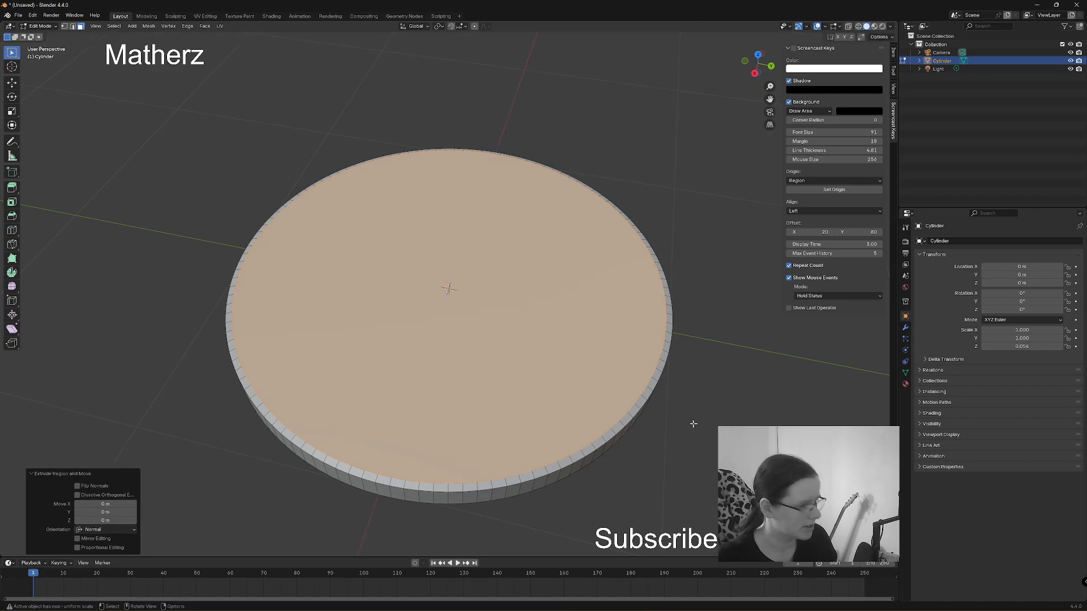
key(s)
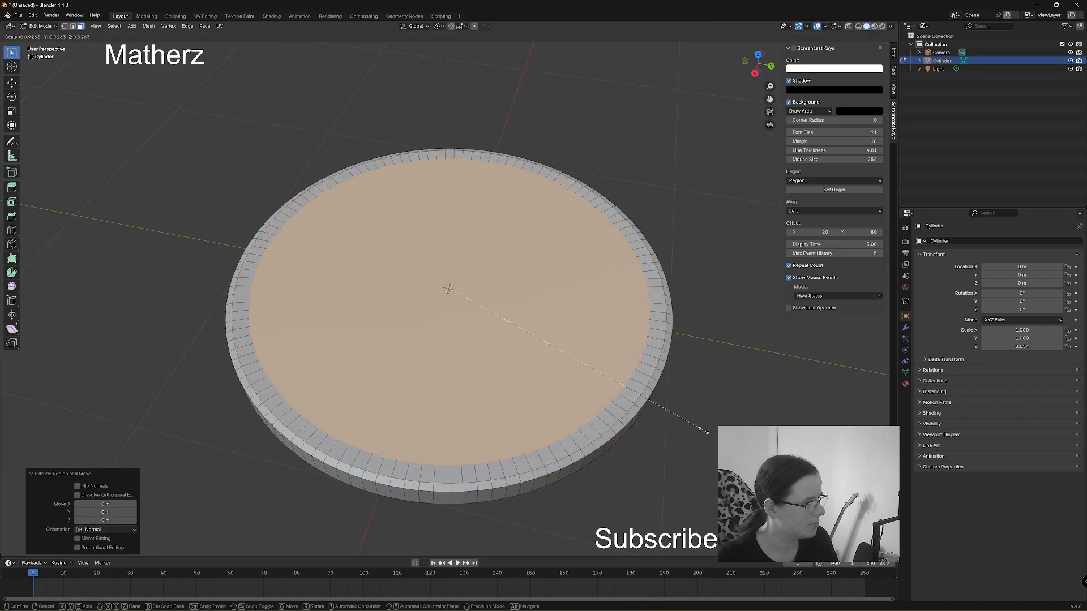
click(578, 392)
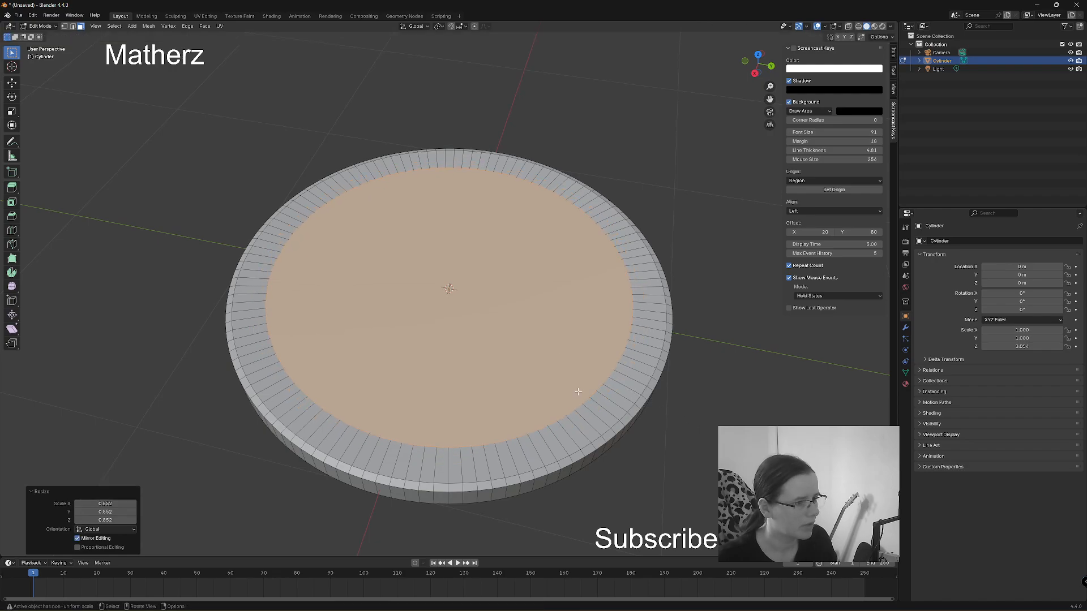
Turn on X-ray, extrude the inner caps and scale them along Z by about 0.7 to recess both sides
key(e)
right_click(573, 391)
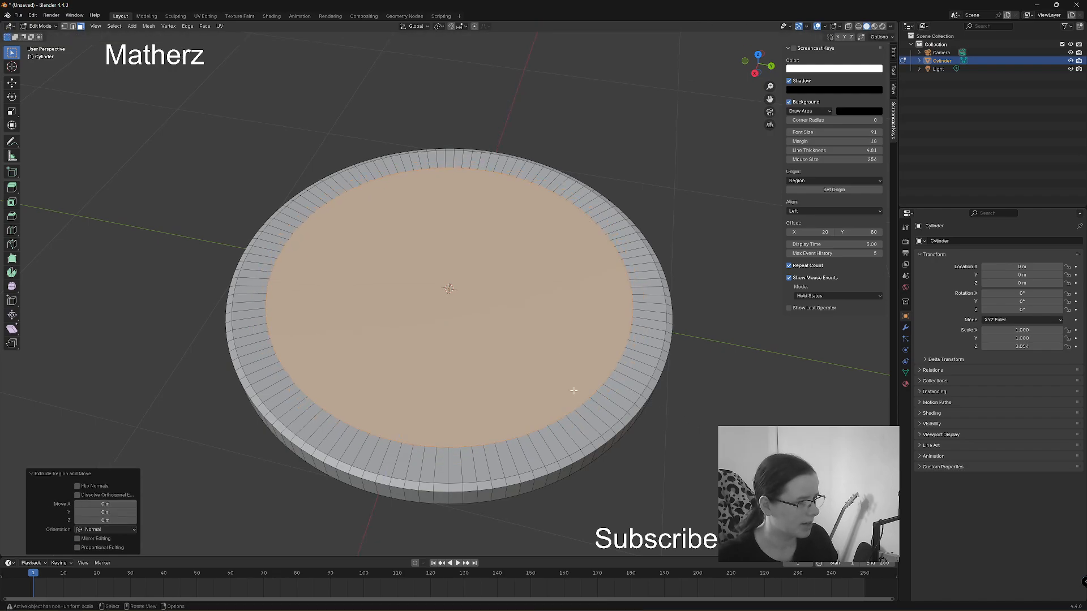
middle_drag(577, 488, 591, 412)
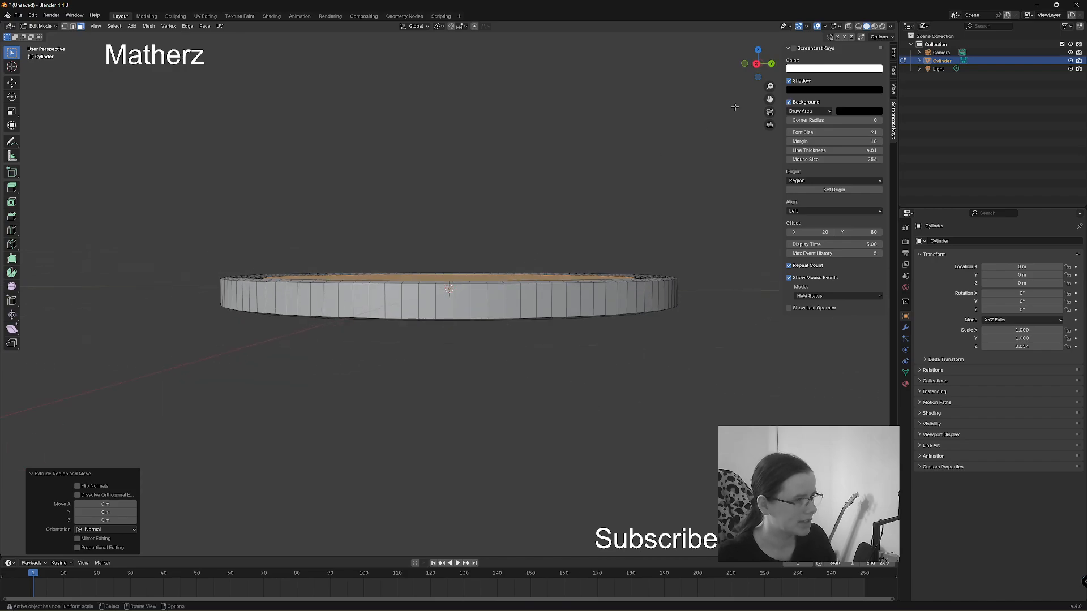
key(alt+z)
scroll(510, 297, up, 2)
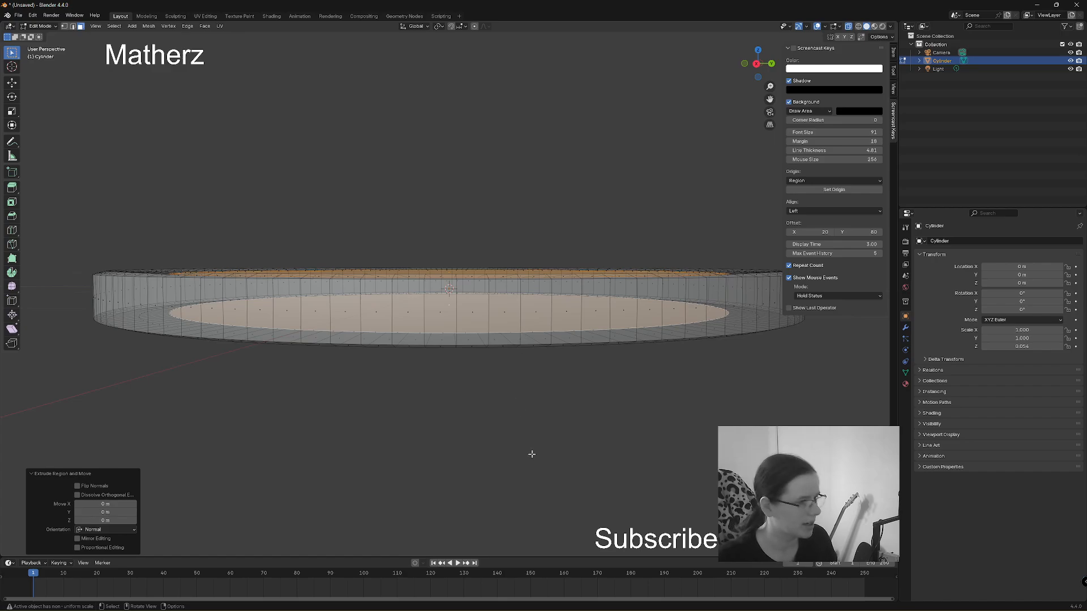
key(s)
key(z)
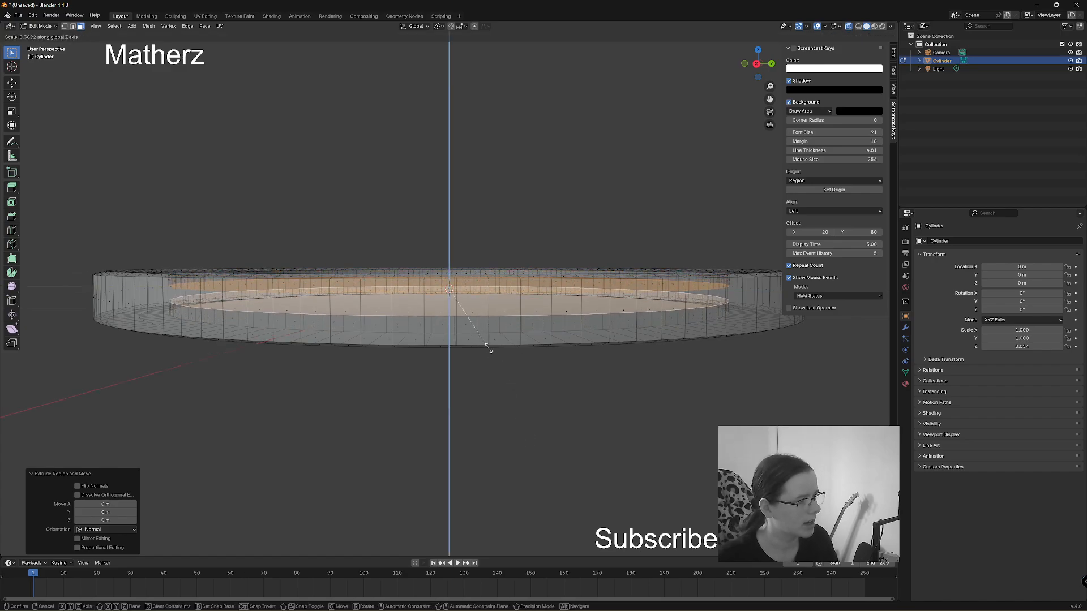
click(490, 369)
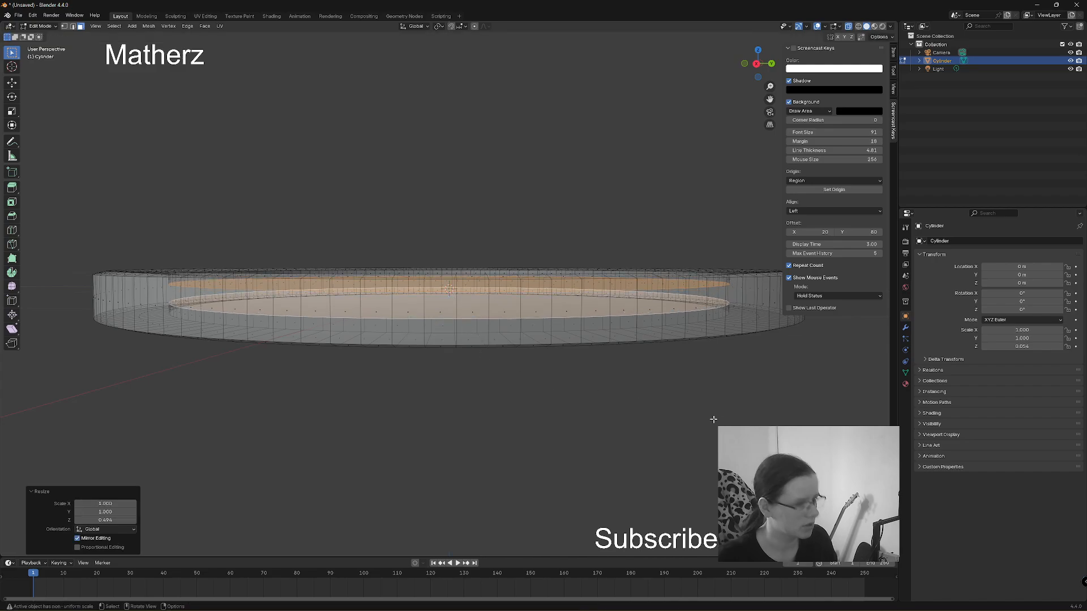
Scale the recessed cap faces uniformly by about 0.965 to slope the rim's inner walls
key(s)
click(615, 309)
middle_drag(615, 309, 616, 346)
scroll(615, 348, down, 3)
middle_drag(547, 369, 542, 420)
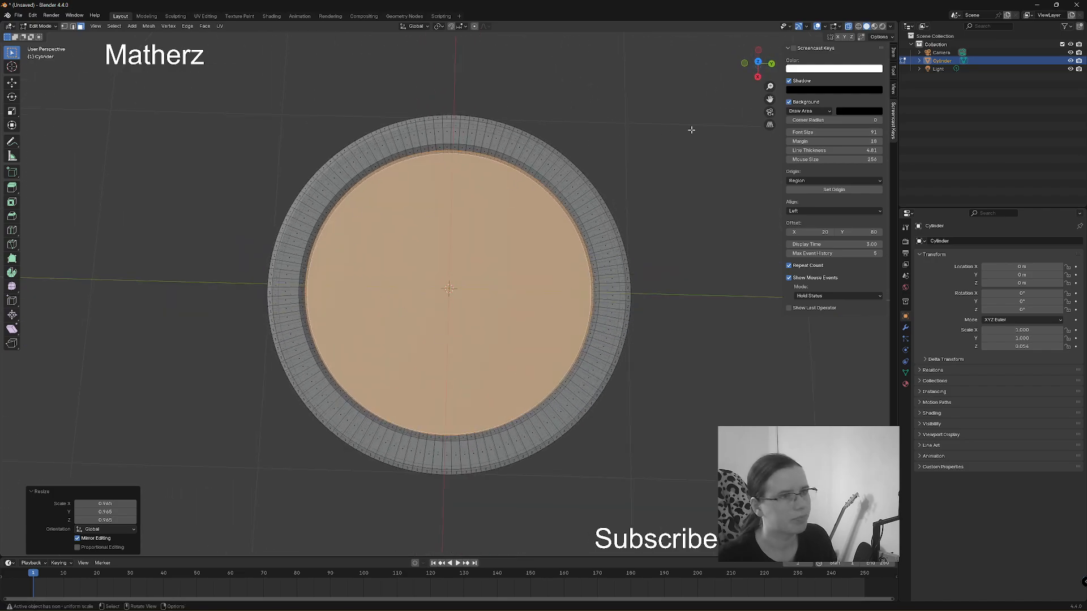
middle_drag(628, 199, 666, 229)
Return to Object Mode and shade the disc smooth
click(41, 26)
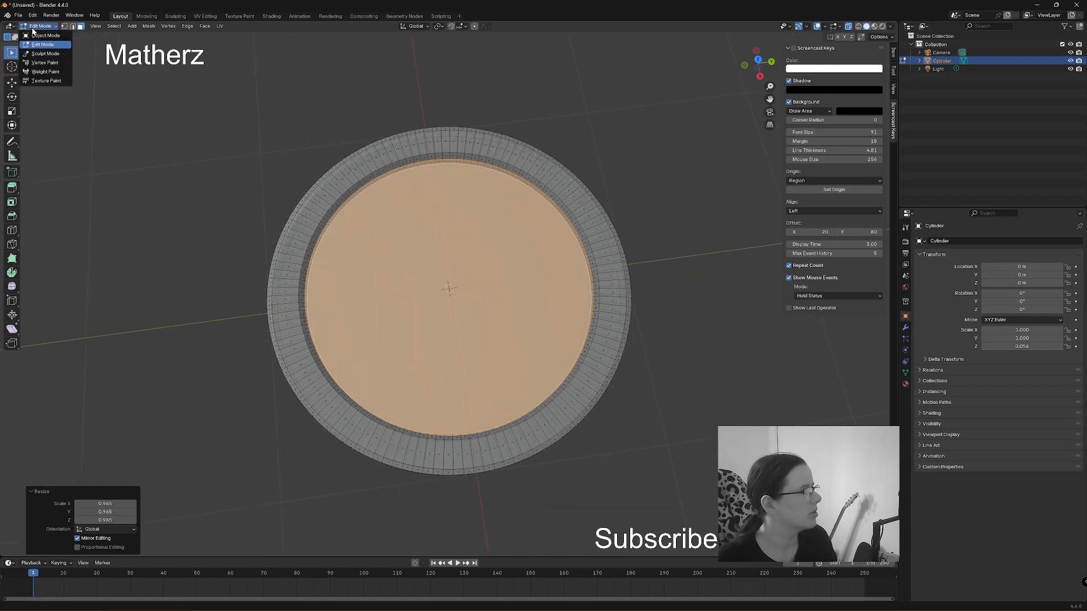
click(41, 36)
right_click(497, 228)
click(497, 228)
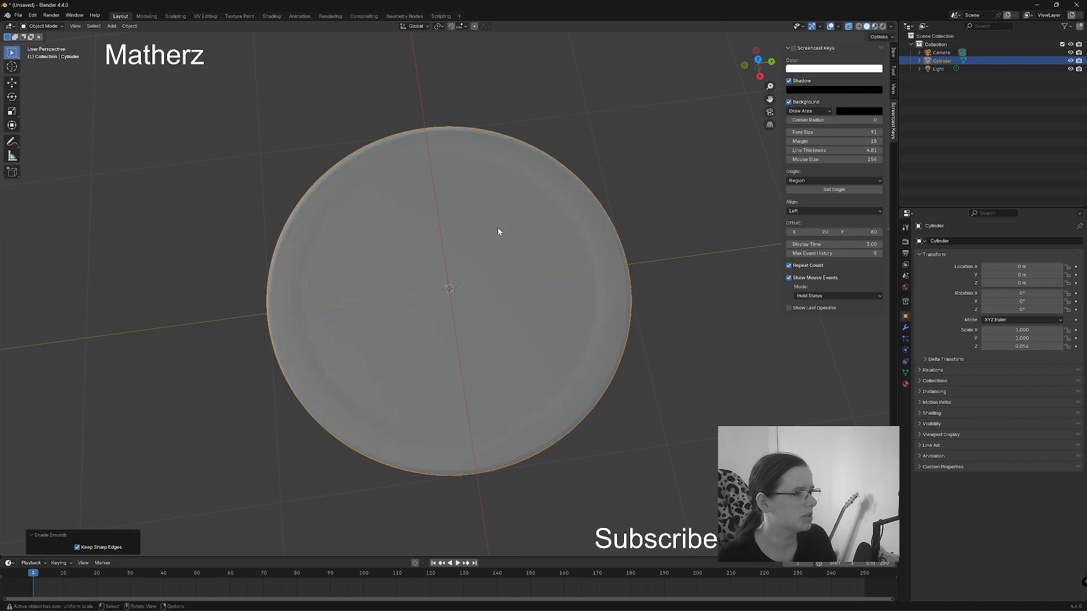
Switch the viewport to Rendered shading to view the smoothed disc
middle_drag(498, 228, 552, 285)
click(883, 26)
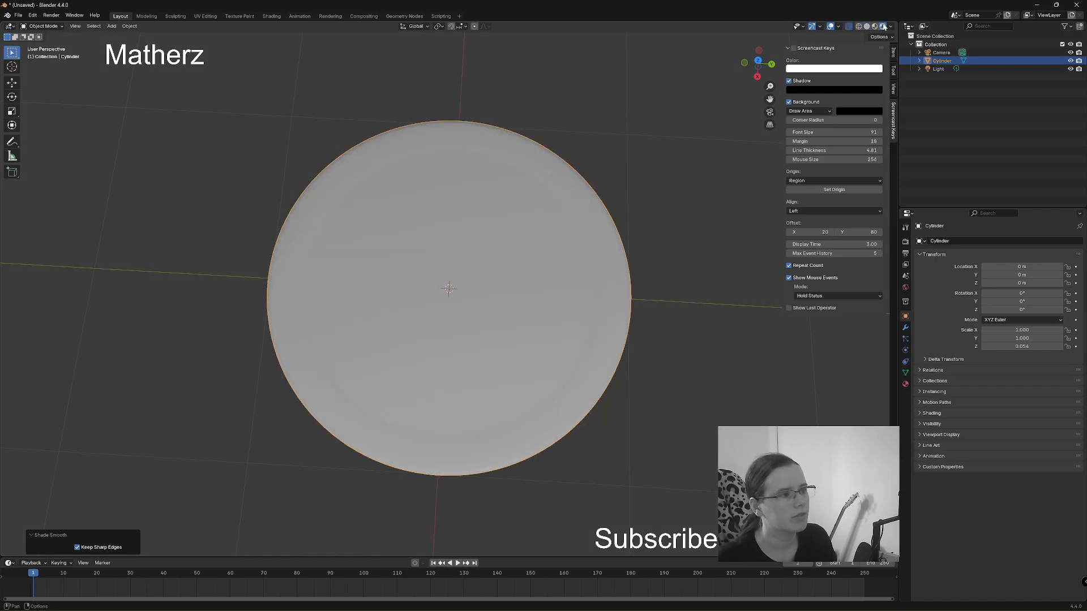
Set the scene's render engine to Cycles
click(906, 242)
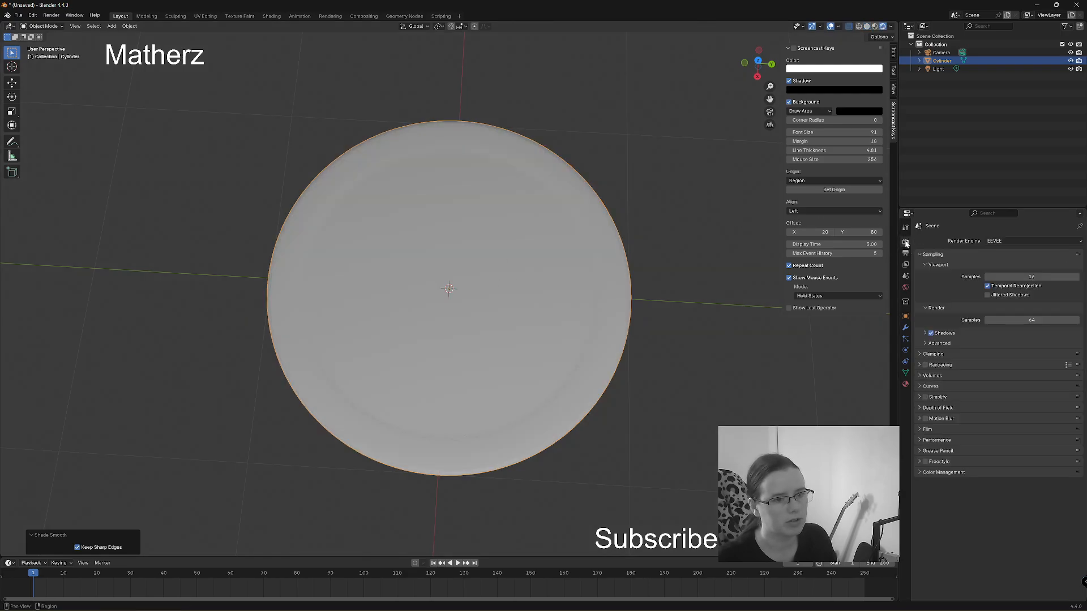
click(1010, 240)
click(1014, 267)
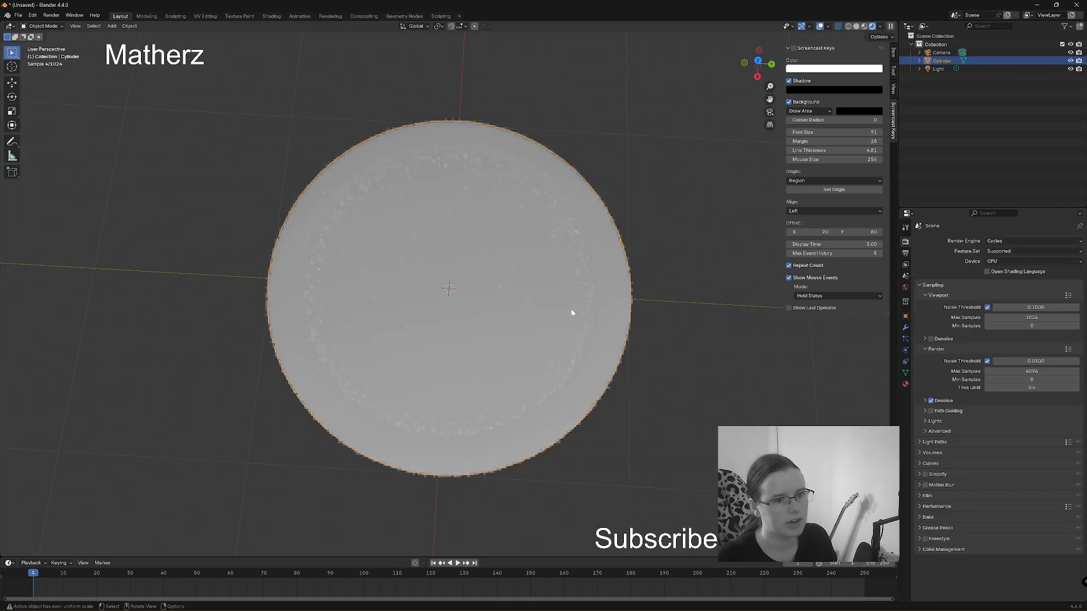
Create a new material on the disc and name it Gold
middle_drag(395, 322, 460, 266)
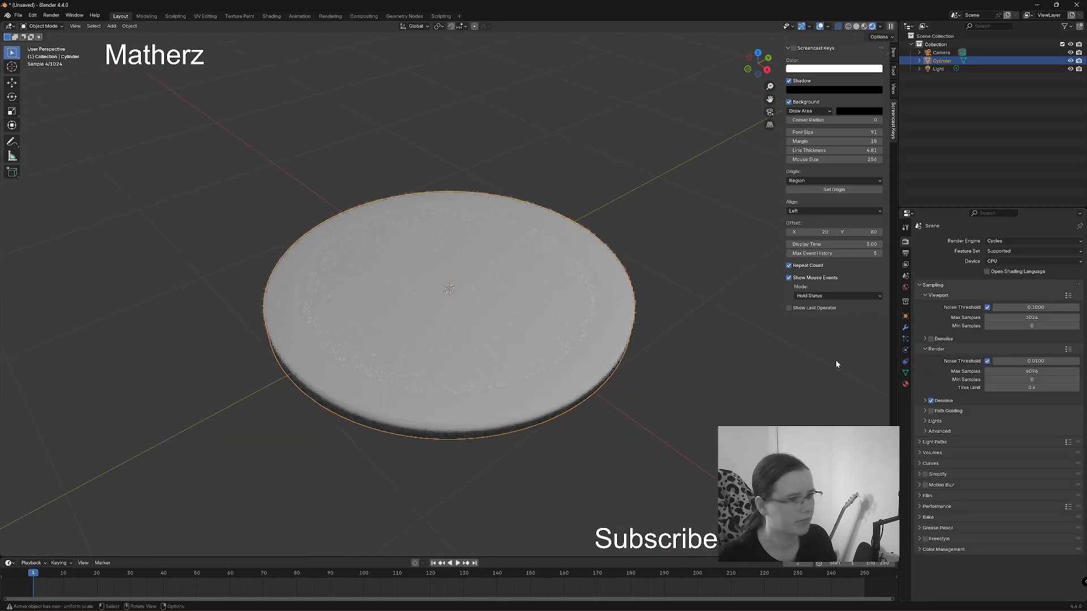
click(905, 385)
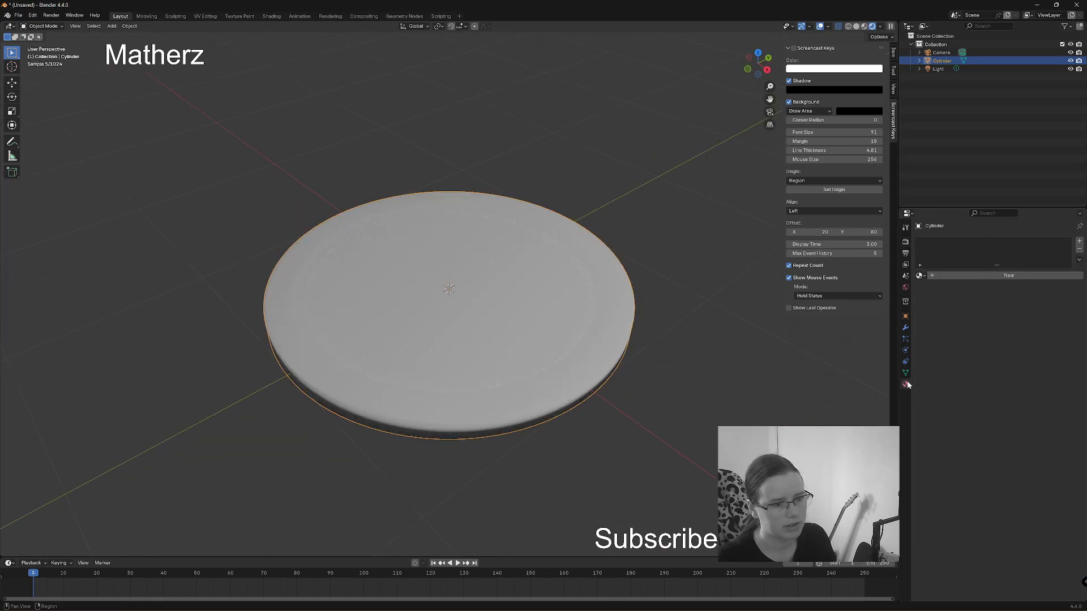
click(1033, 275)
double_click(940, 242)
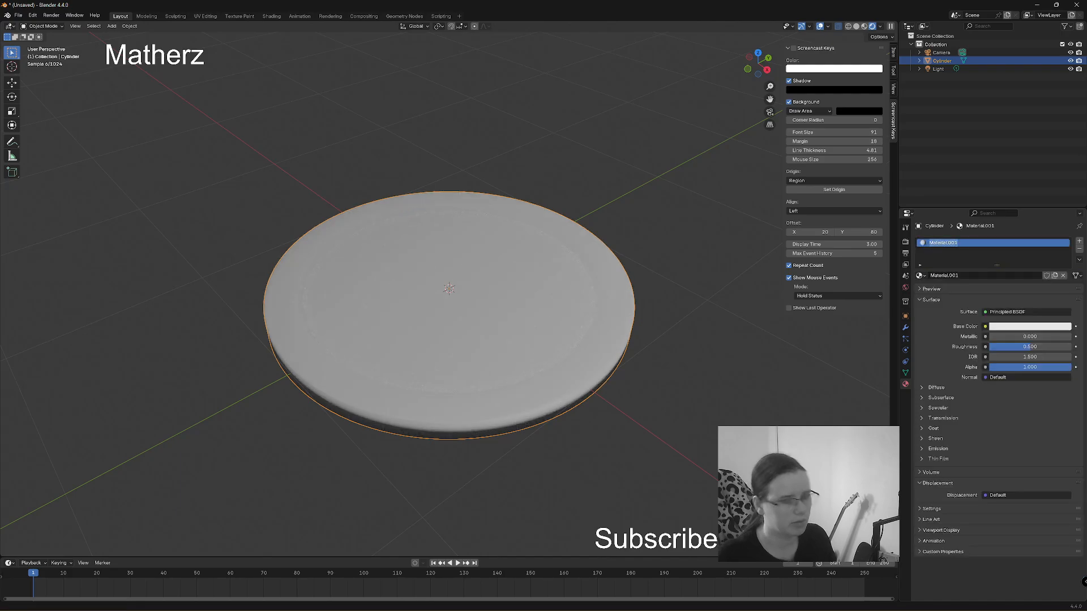
text(Go)
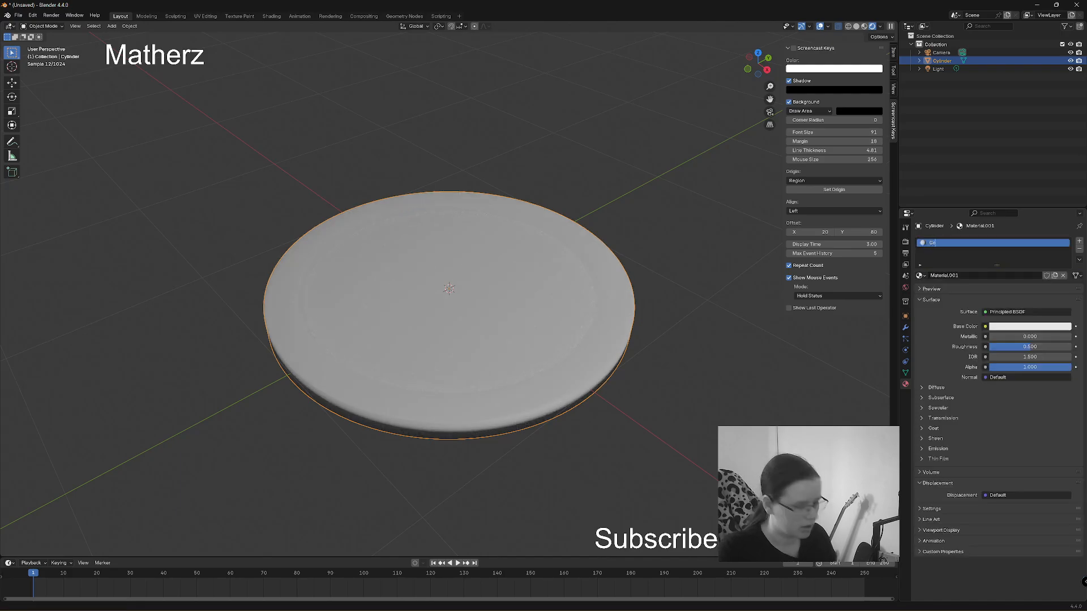
text(ld)
key(Return)
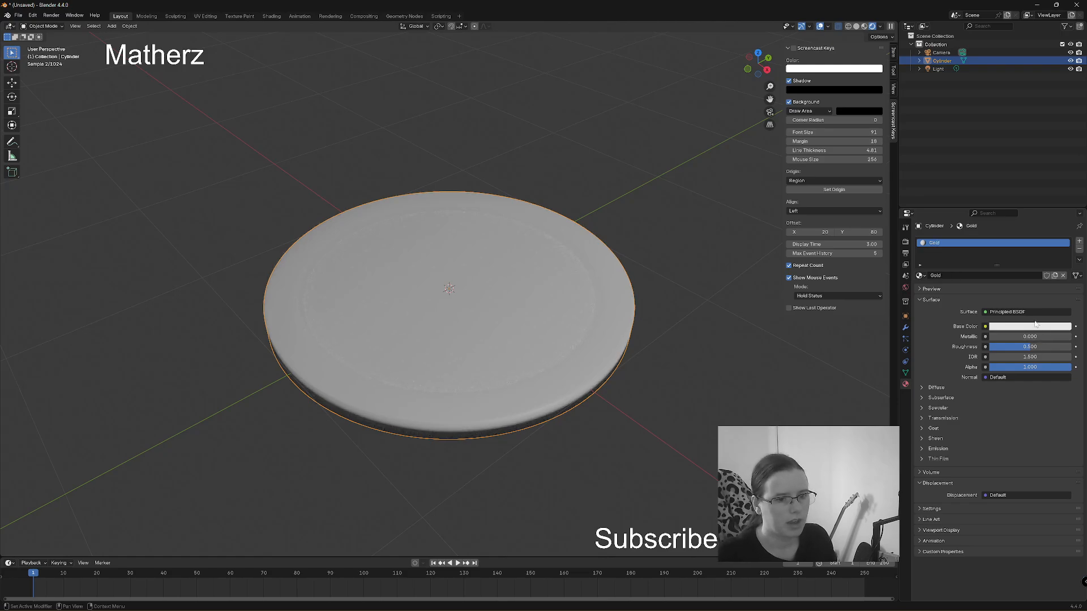
Give the Gold material an orange-gold base color (E7A642), metallic of about 0.7 and roughness of about 0.32
click(1034, 327)
click(1021, 245)
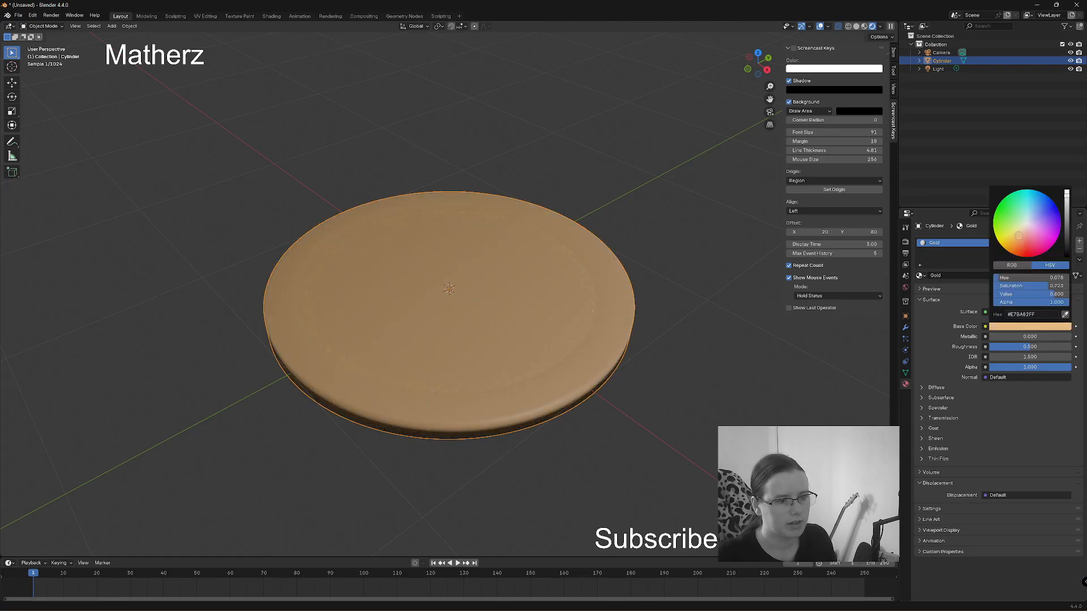
click(1013, 242)
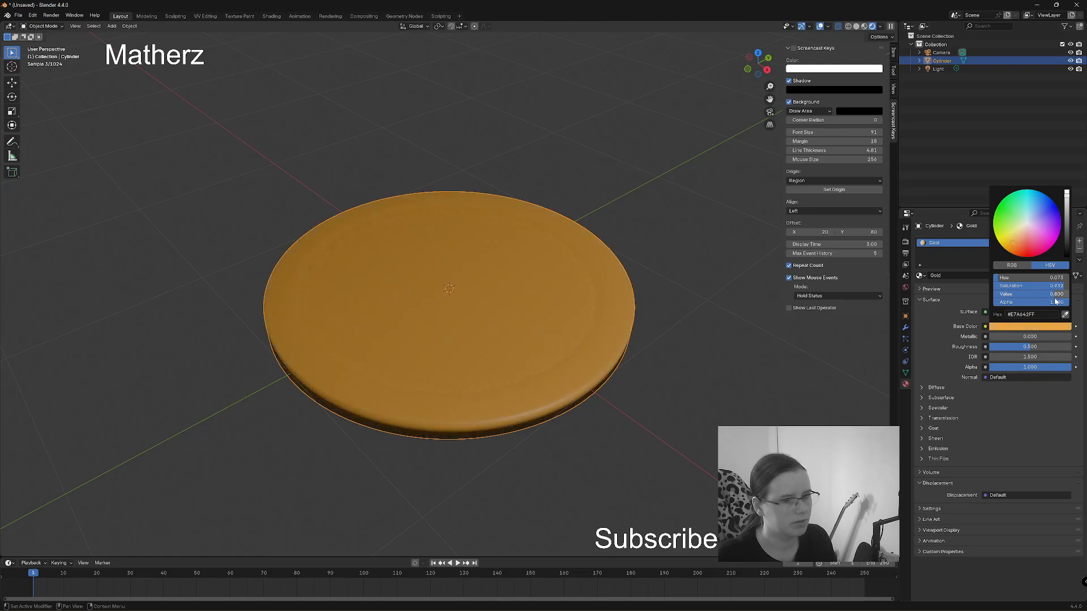
mouse_move(990, 336)
mouse_down()
mouse_move(1054, 337)
mouse_move(1015, 347)
mouse_up()
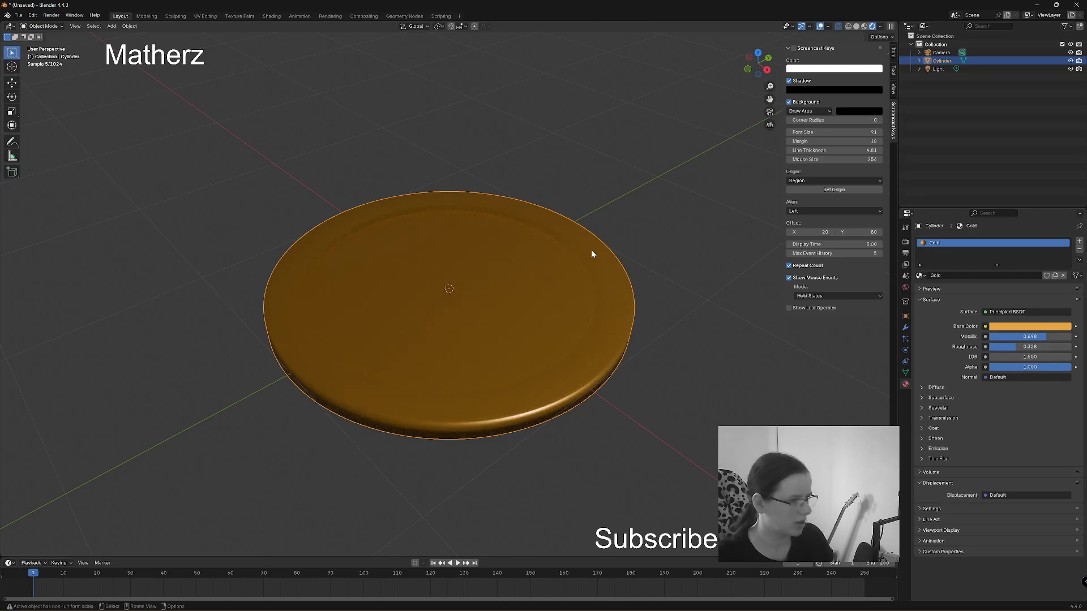
Add a text object at the world origin, over the disc
click(112, 26)
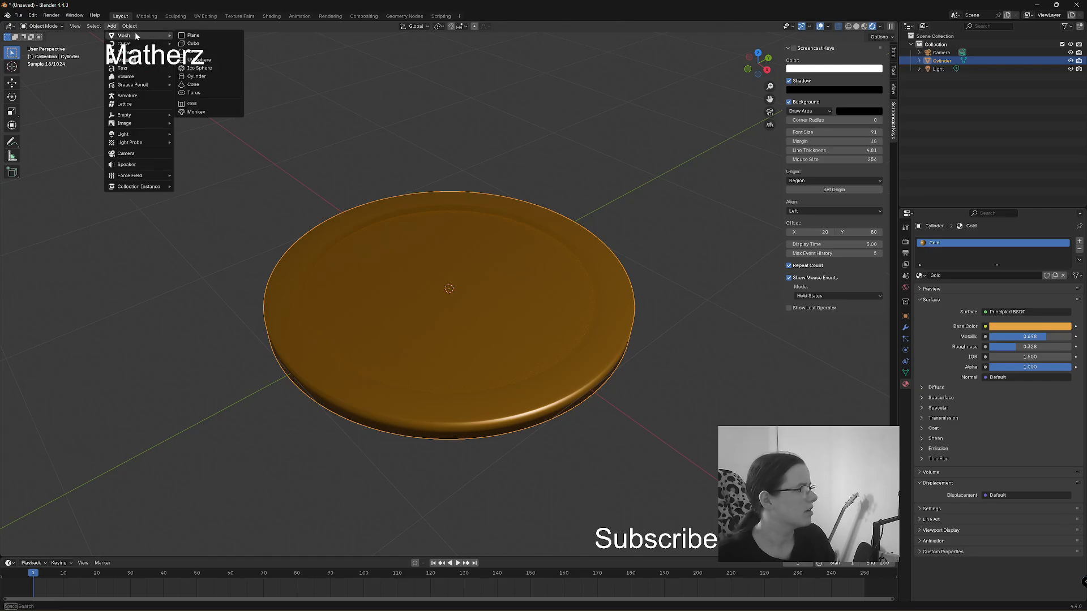
click(143, 69)
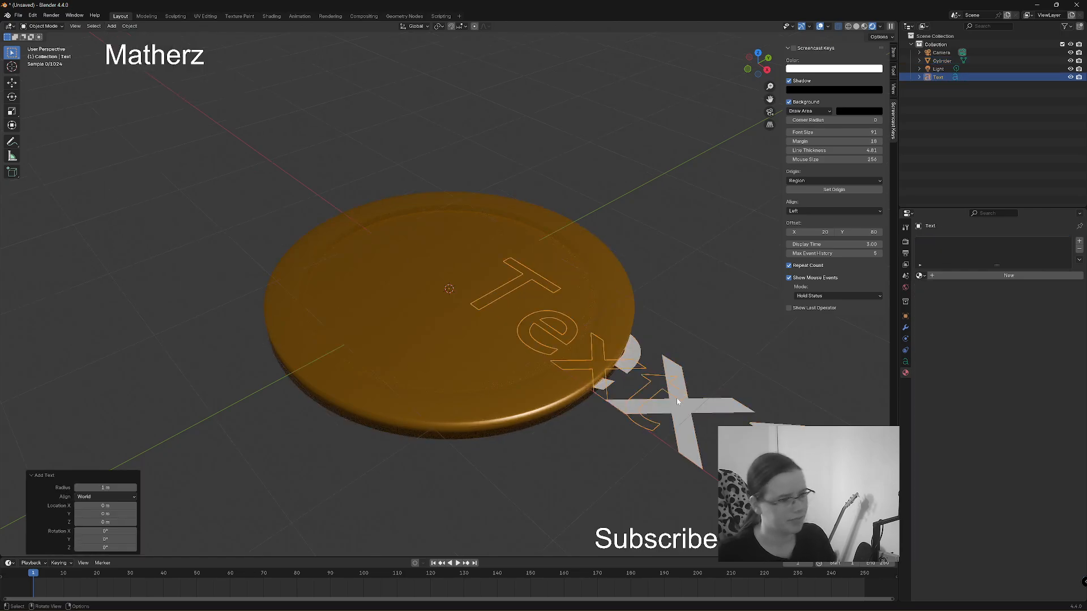
scroll(516, 416, down, 3)
middle_drag(516, 416, 562, 436)
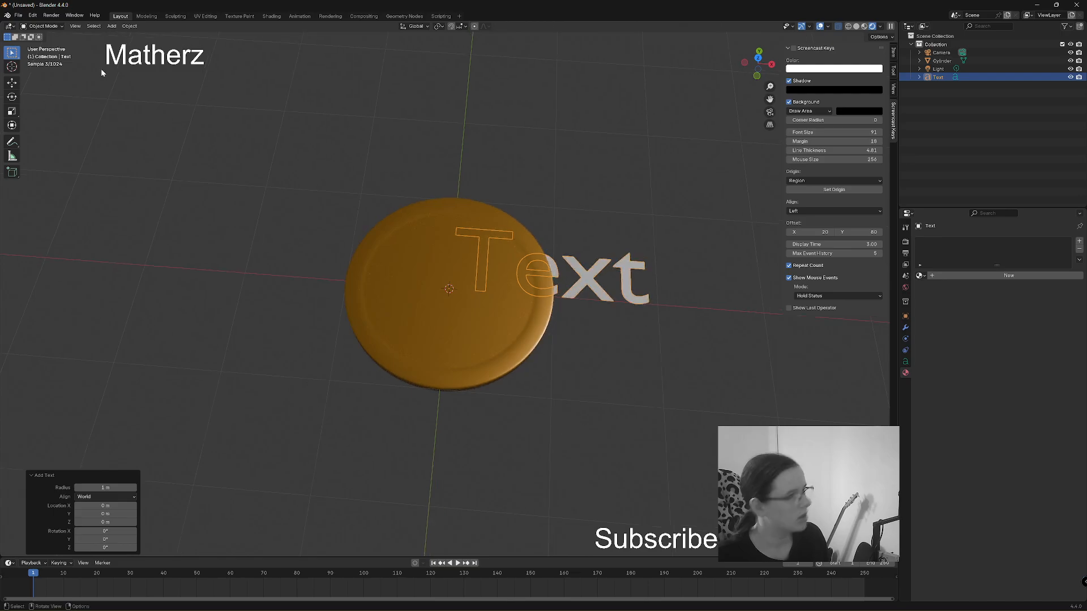
Replace the text object's default content with "Coin" and return to Object Mode
click(44, 27)
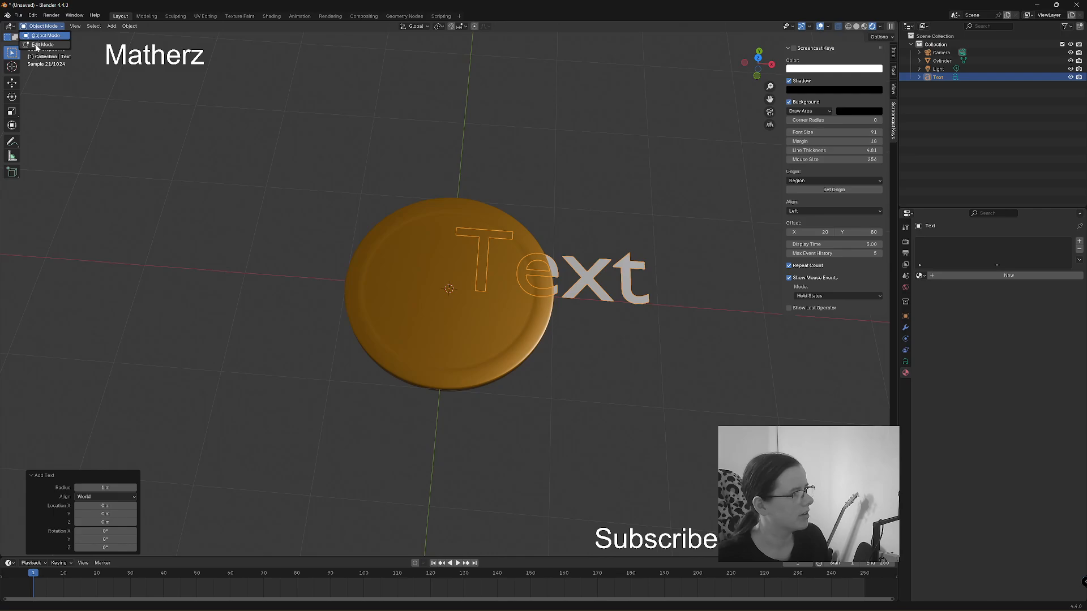
click(38, 45)
key(BackSpace)
key(BackSpace)
key(BackSpace)
key(BackSpace)
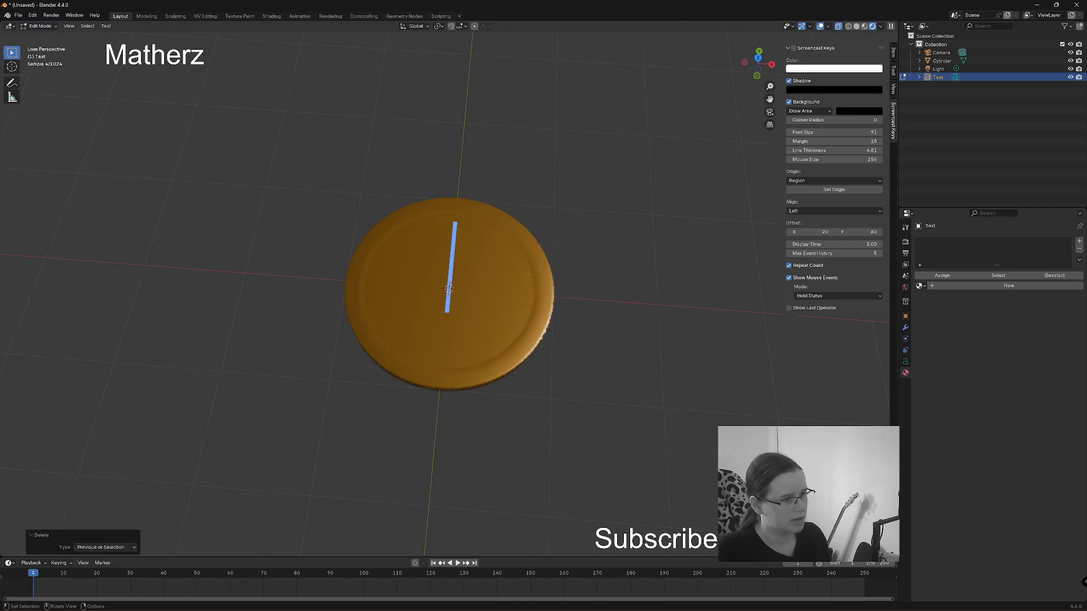
text(Coin)
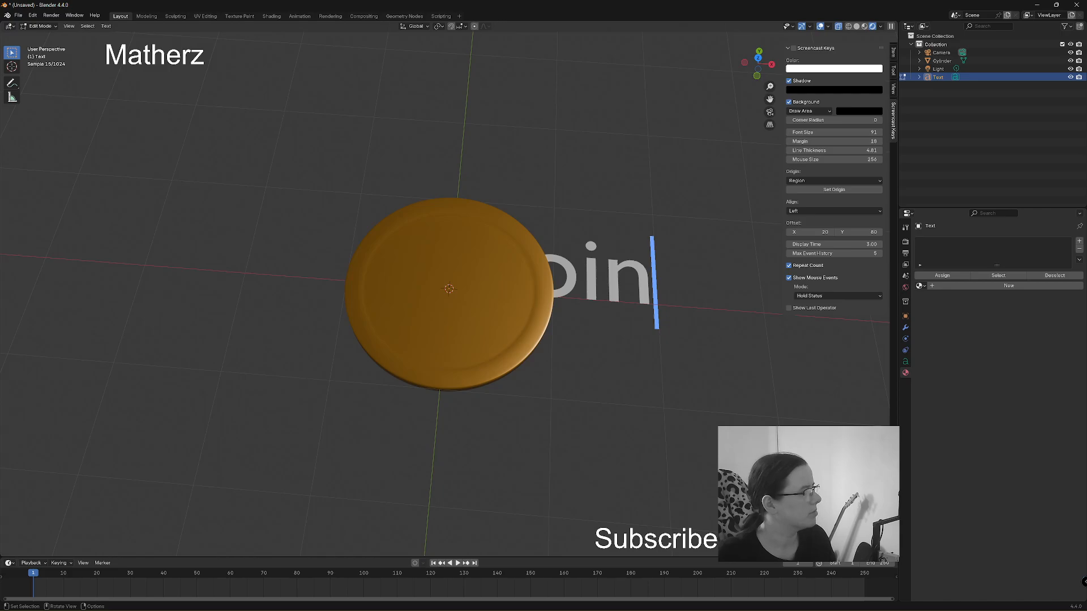
click(40, 26)
click(53, 35)
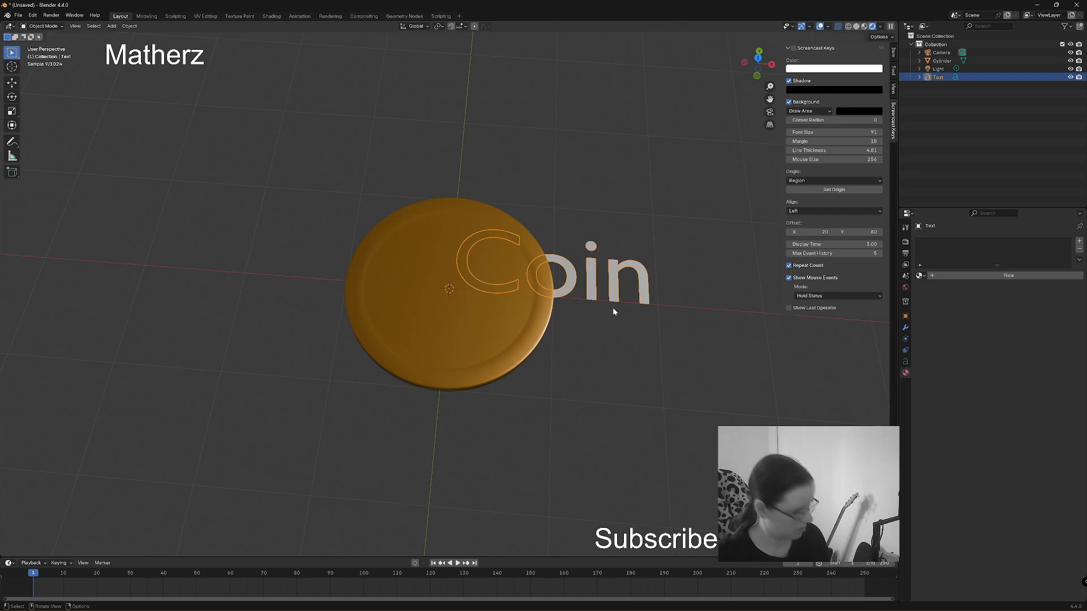
Move the Coin text about -1.02 m along X and about -0.29 m along Y onto the disc
key(g)
key(x)
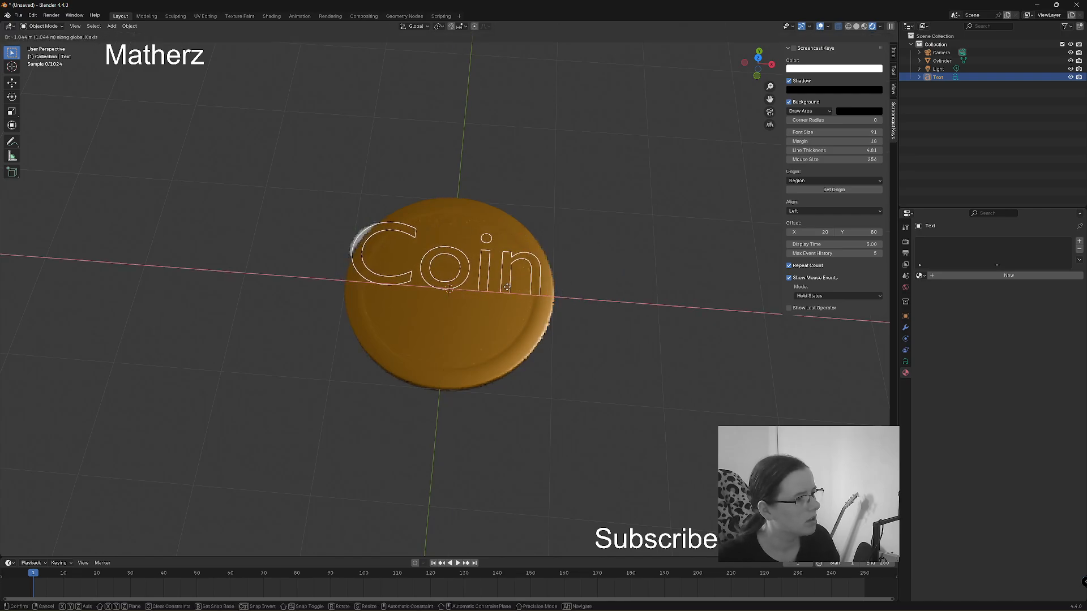
click(507, 288)
key(g)
key(y)
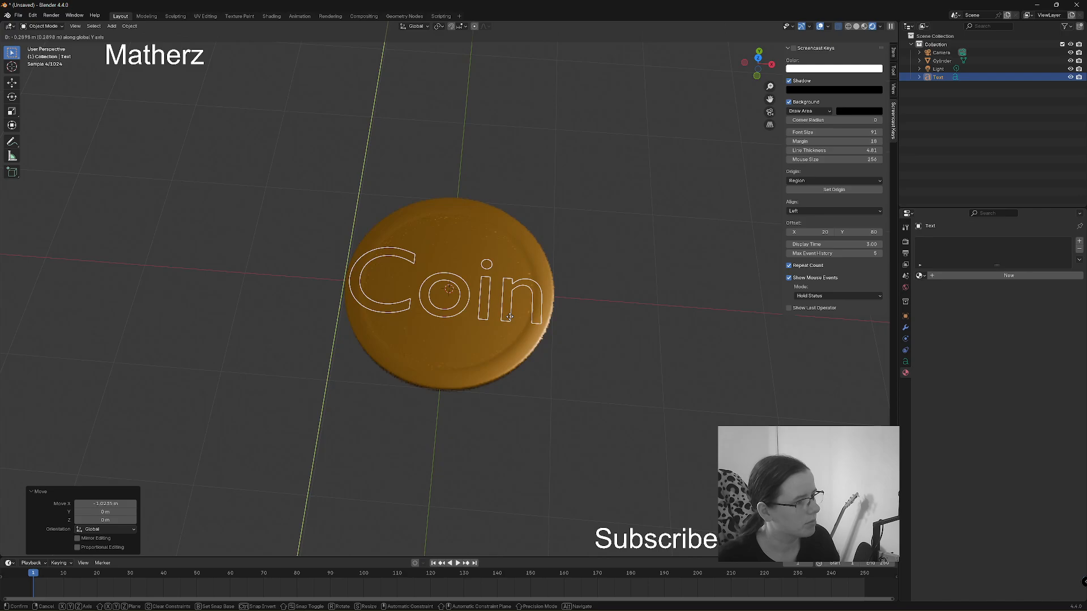
click(563, 320)
Scale the Coin text down by about 0.81 and move it about 0.22 m along X
key(s)
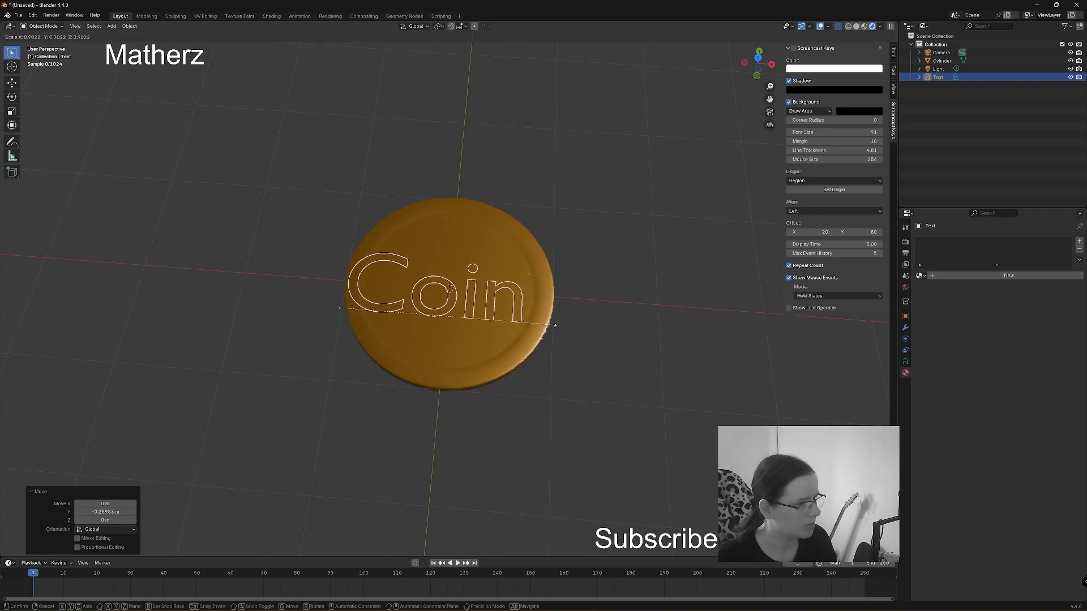
click(470, 321)
key(g)
key(x)
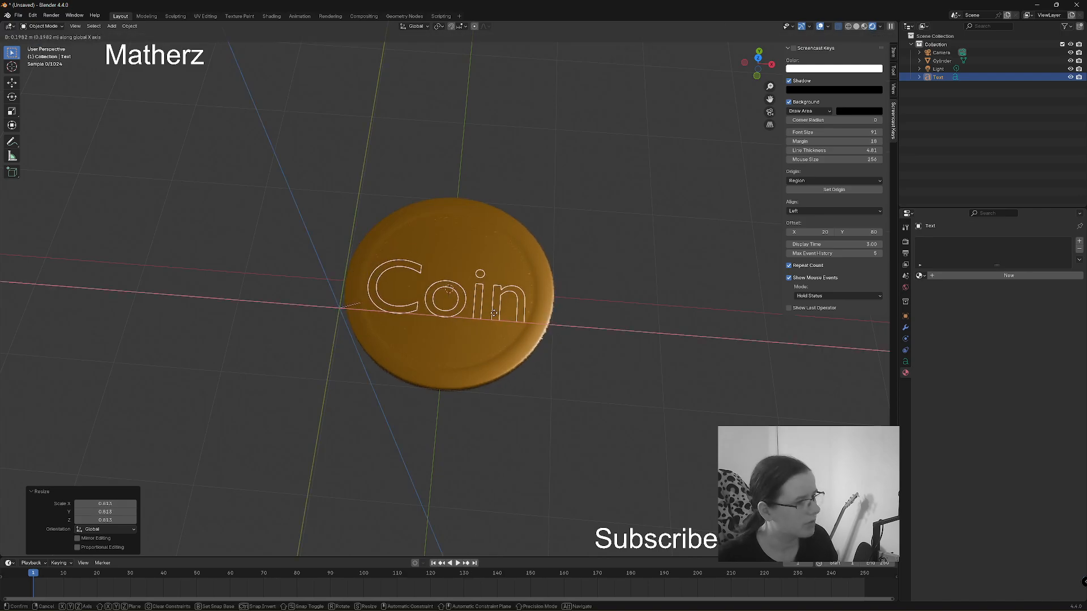
click(495, 317)
From a top view, move the Coin text about 0.075 m along Y
key(KP_7)
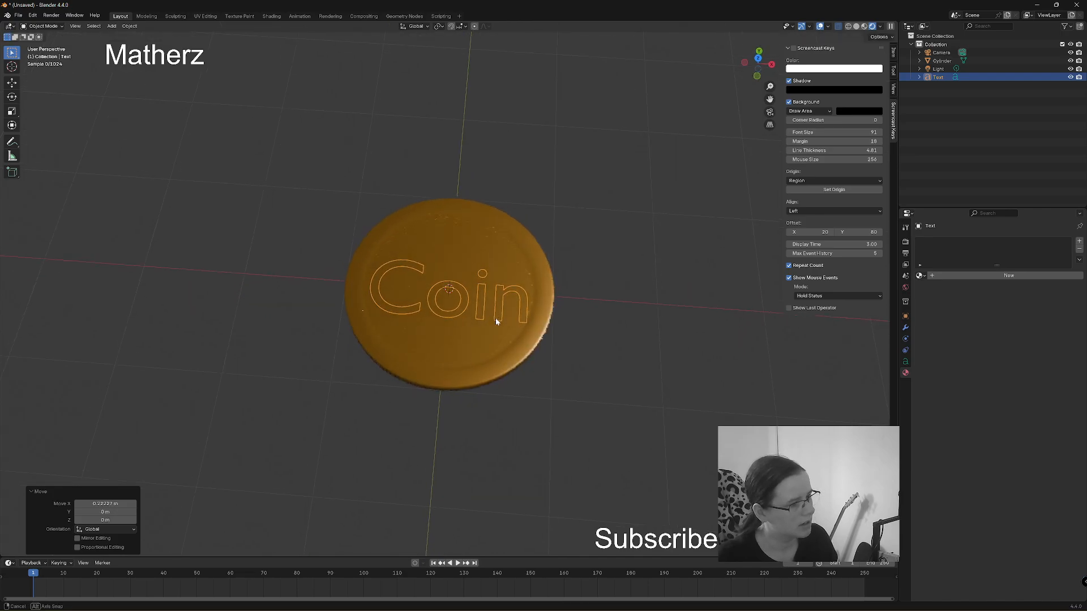
key(g)
key(y)
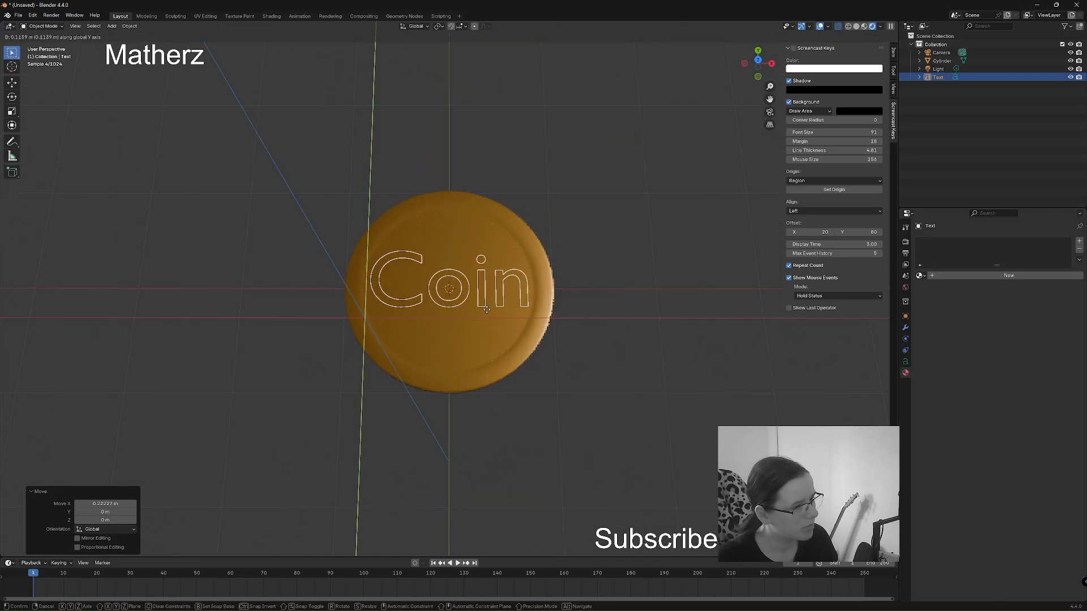
click(584, 326)
Scale the Coin text down by about 0.78 and move it about 0.15 m along X towards the disc's center
key(s)
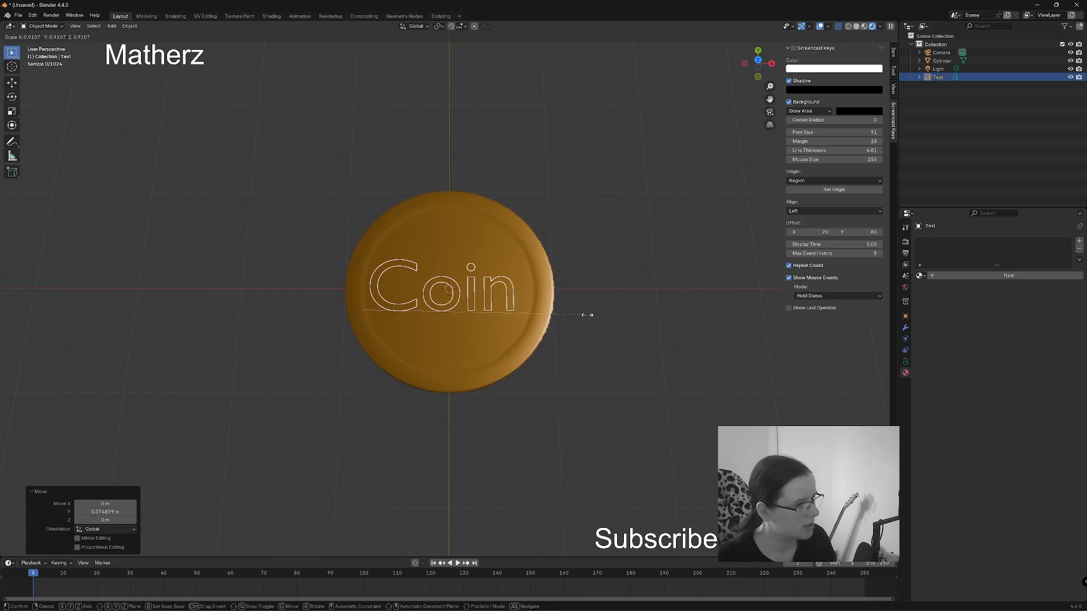
click(486, 325)
key(g)
key(x)
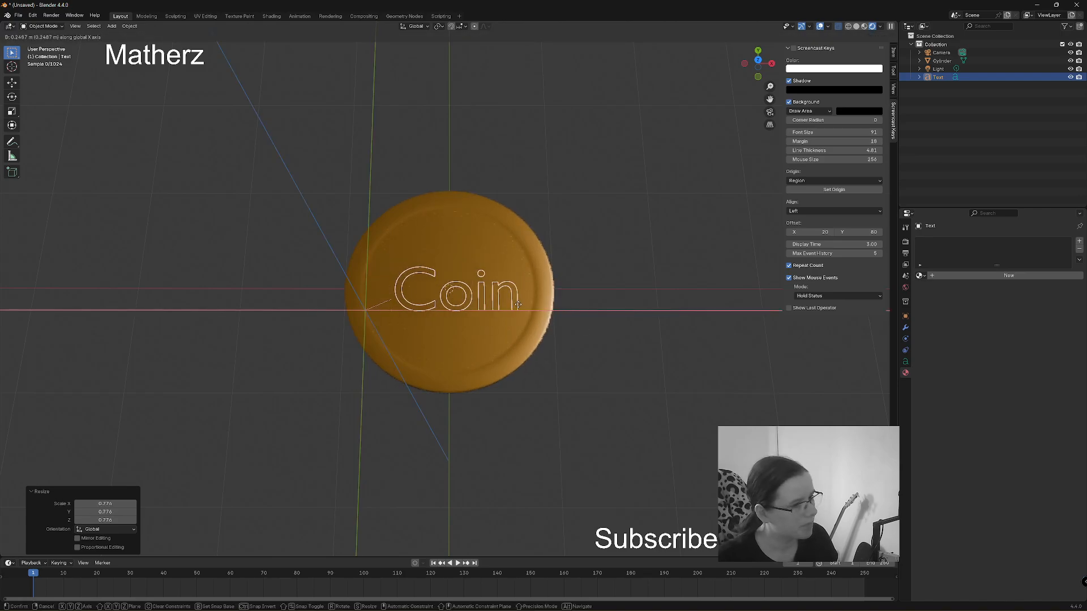
click(506, 305)
Nudge the Coin text slightly up along Y and about 0.04 m along X to center it on the disc
key(g)
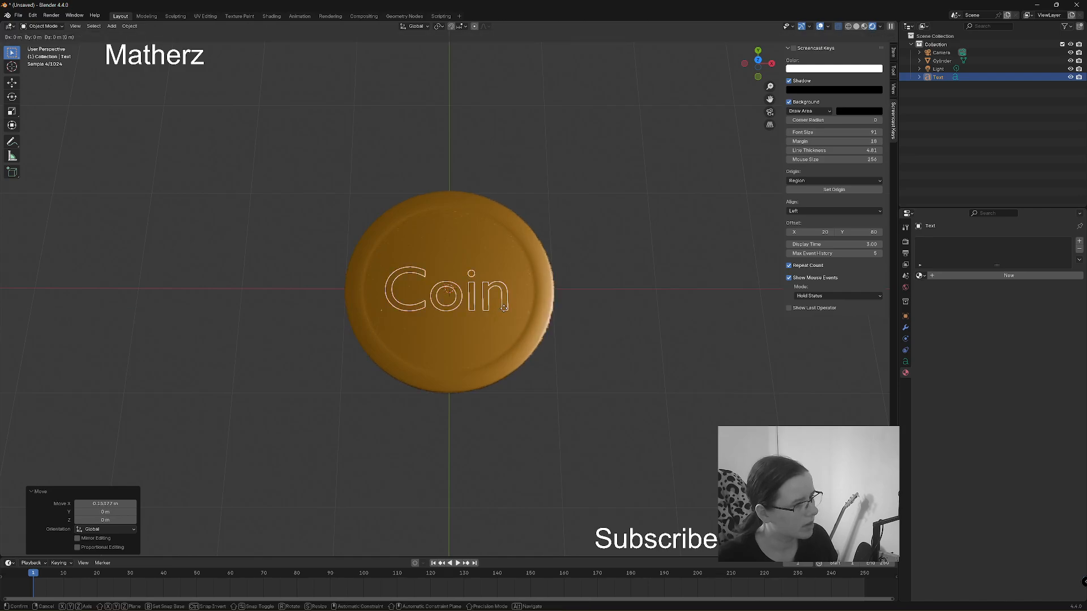
key(y)
click(508, 300)
key(g)
middle_drag(509, 300, 514, 303)
click(513, 305)
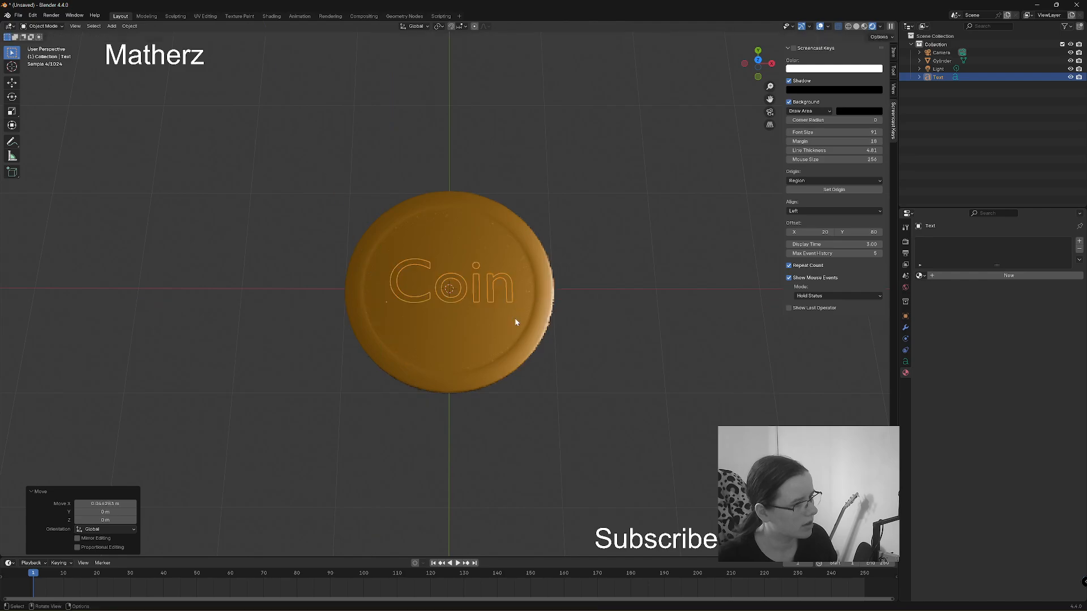
Set the Coin text's geometry extrusion to 0.03 m
click(905, 361)
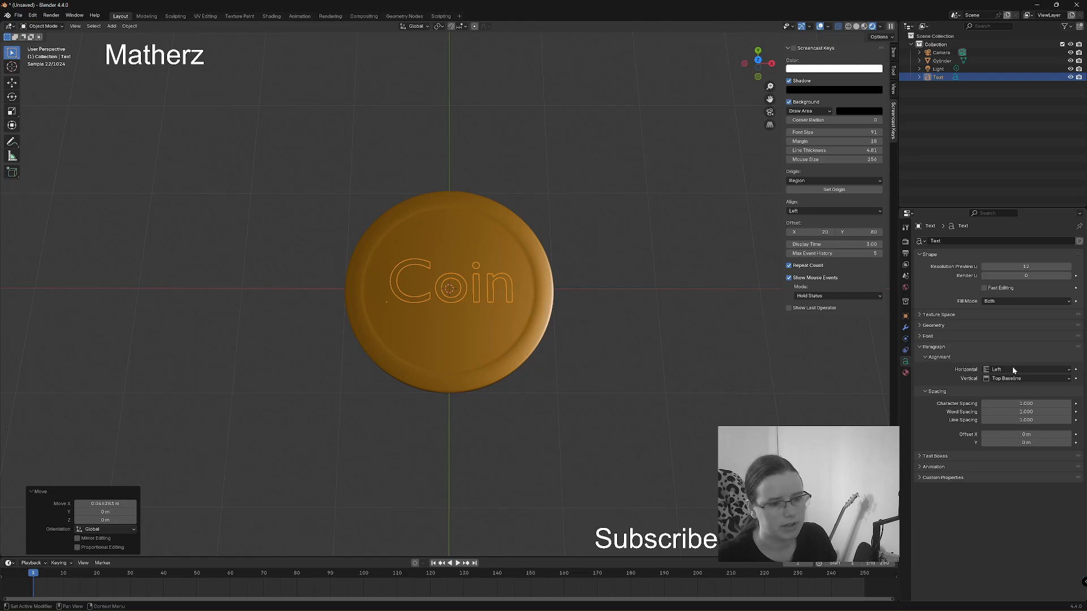
click(934, 326)
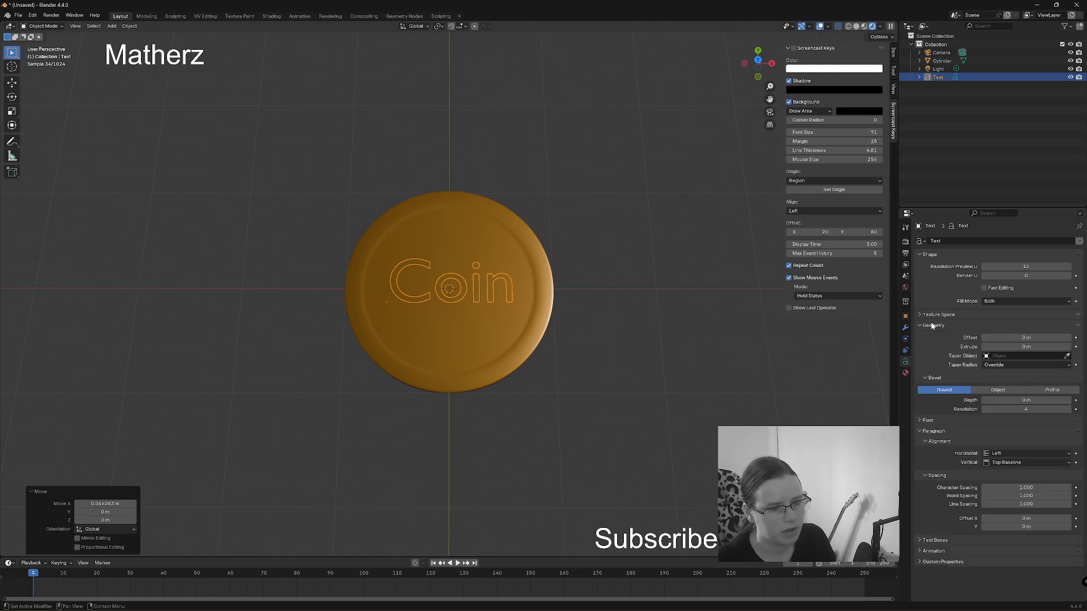
click(1069, 347)
click(1069, 346)
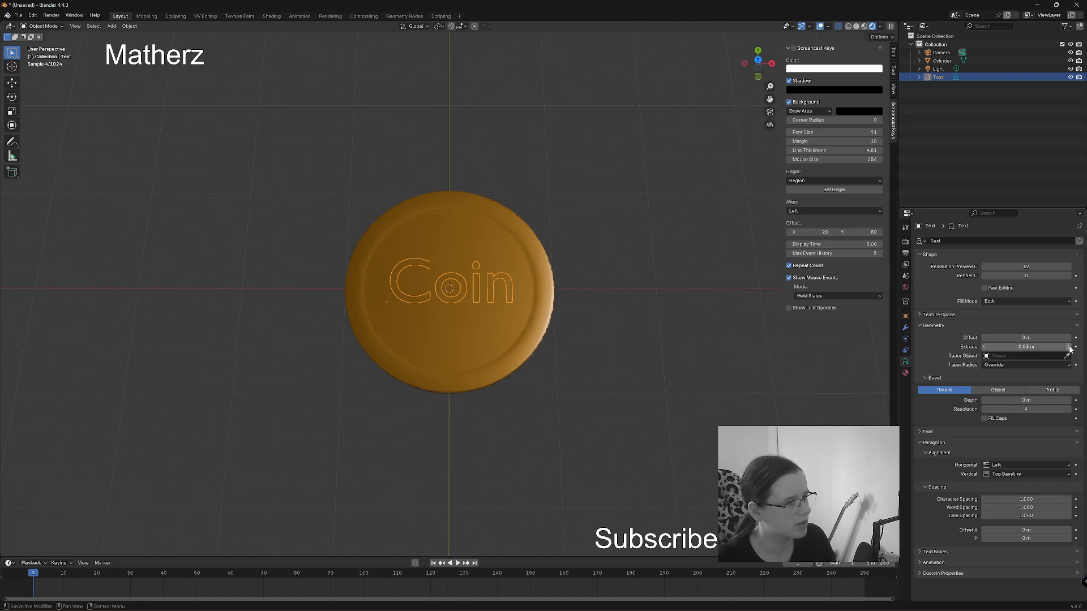
click(1069, 347)
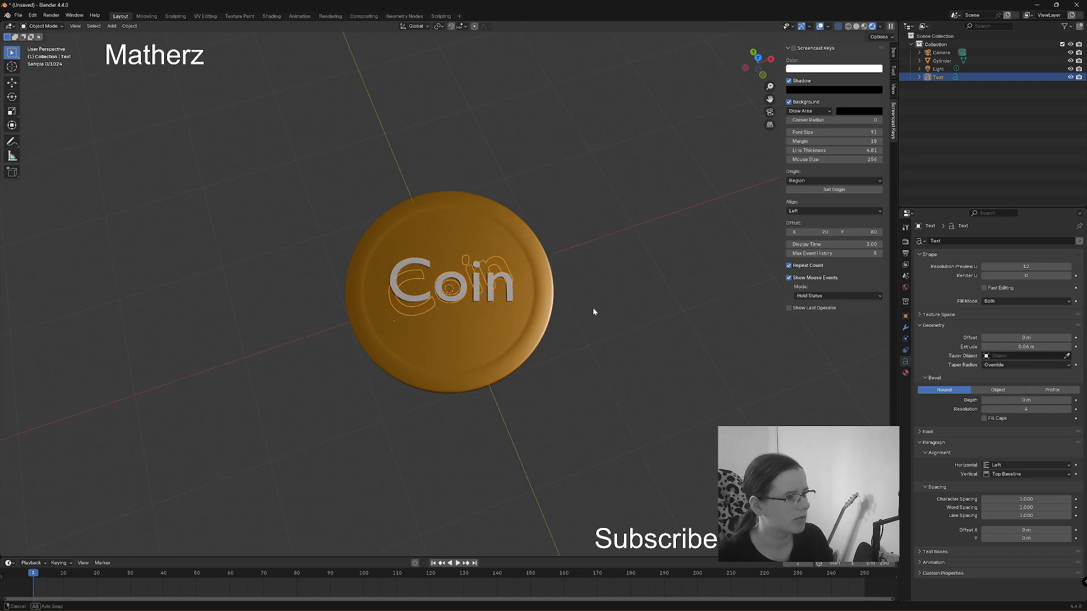
middle_drag(594, 310, 619, 224)
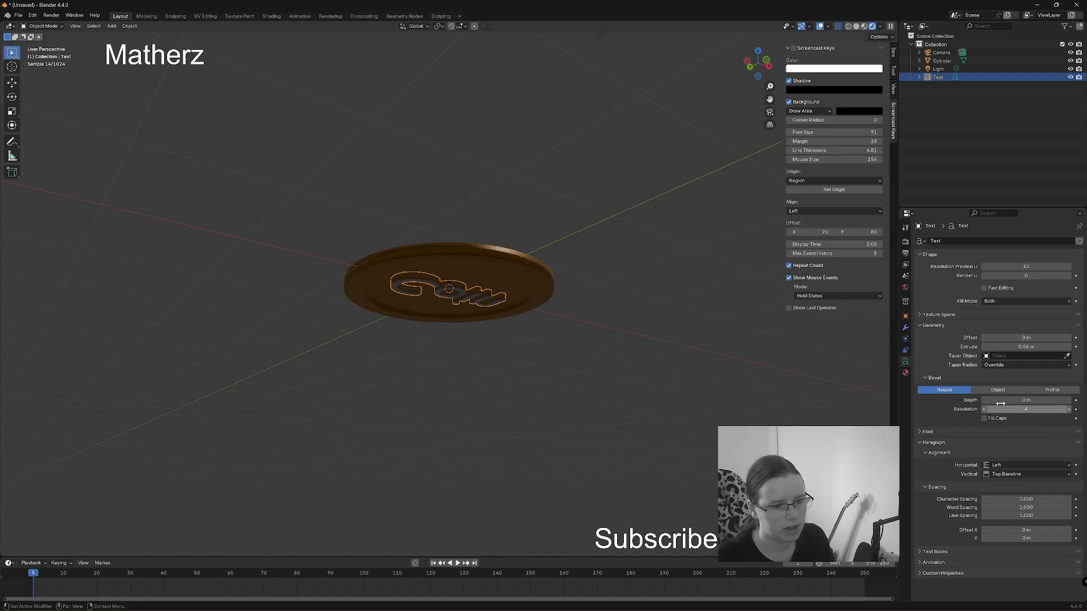
click(985, 347)
Raise the Coin text about 0.036 m along Z so it stands out from the disc's upper face
middle_drag(461, 301, 554, 319)
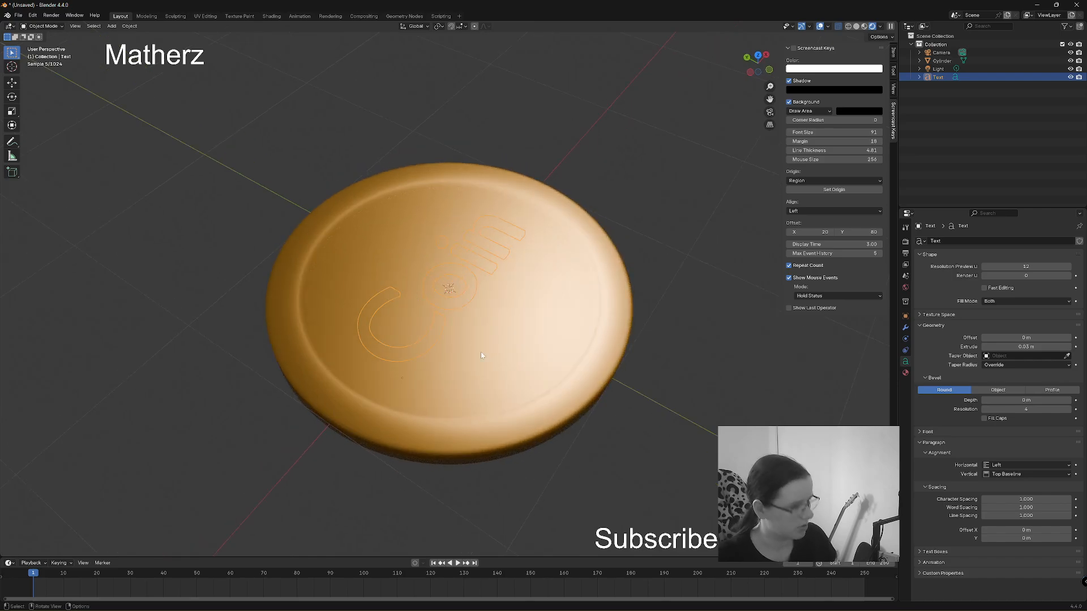
key(g)
key(z)
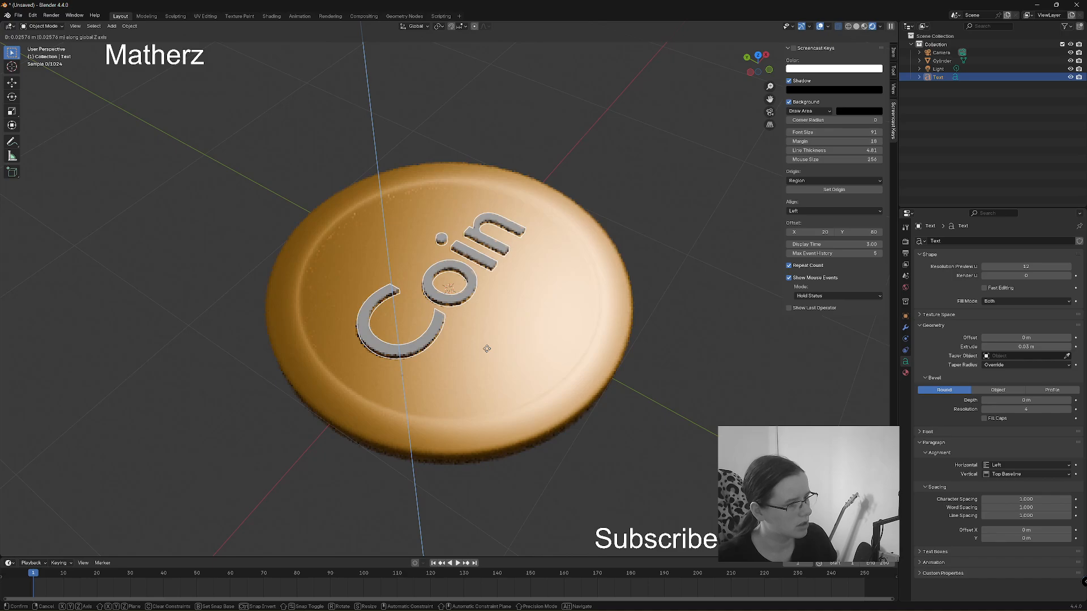
click(487, 346)
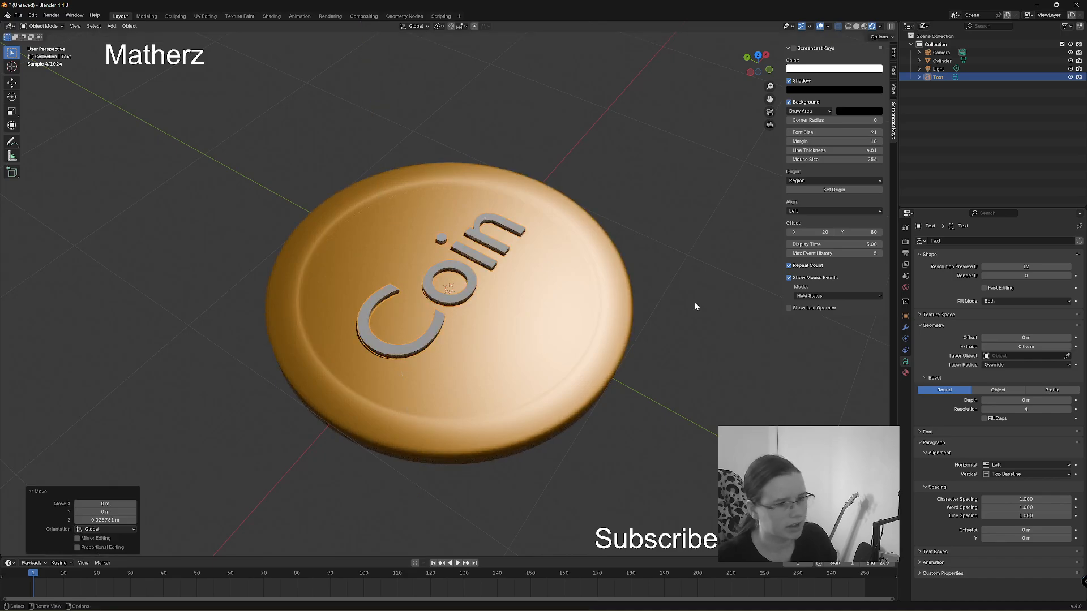
Assign the existing Gold material to the Coin text
click(905, 373)
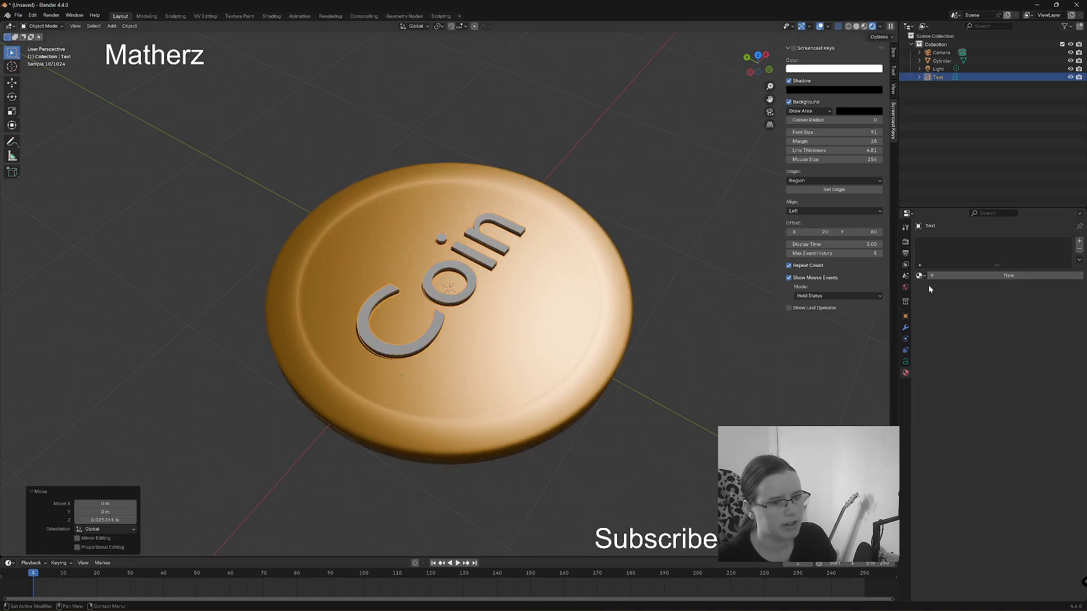
click(919, 276)
click(933, 288)
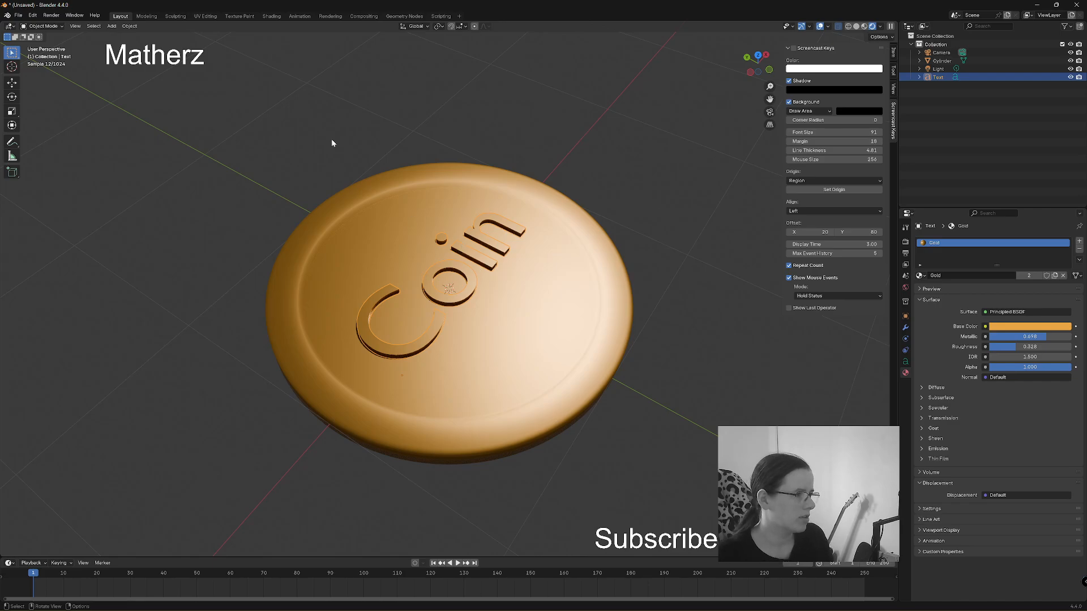
Rotate the disc and the Coin text together by 90° about the X axis so the coin stands upright
drag(206, 167, 617, 381)
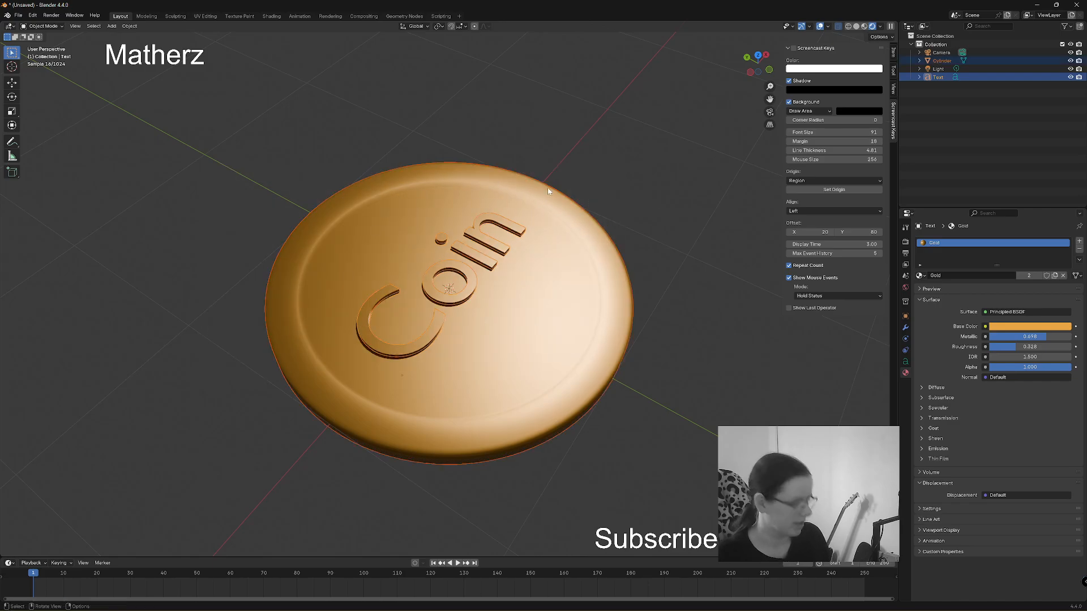
key(r)
key(x)
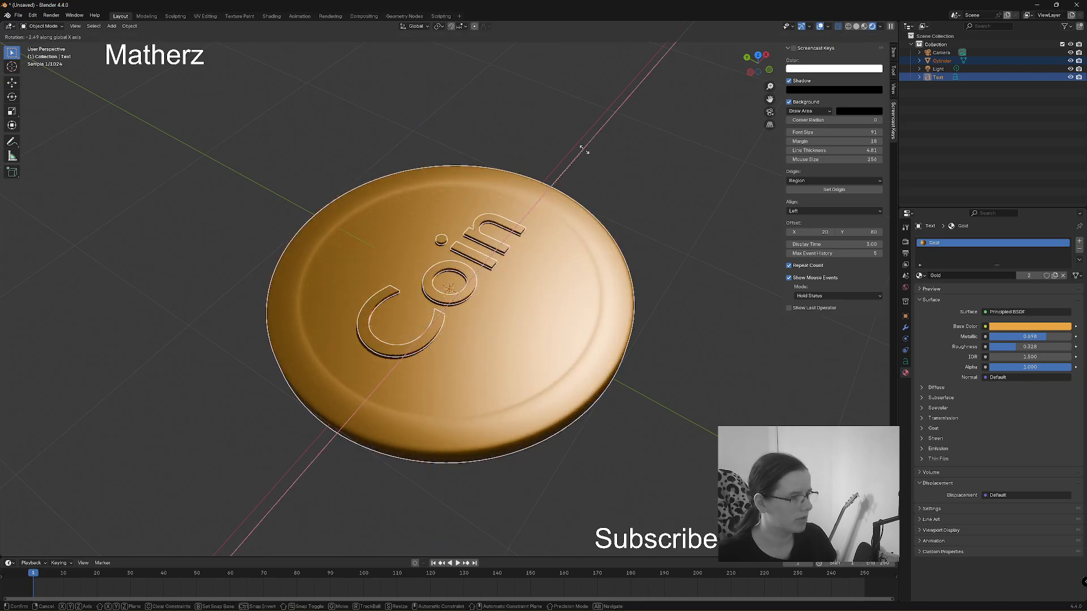
text(90)
key(Return)
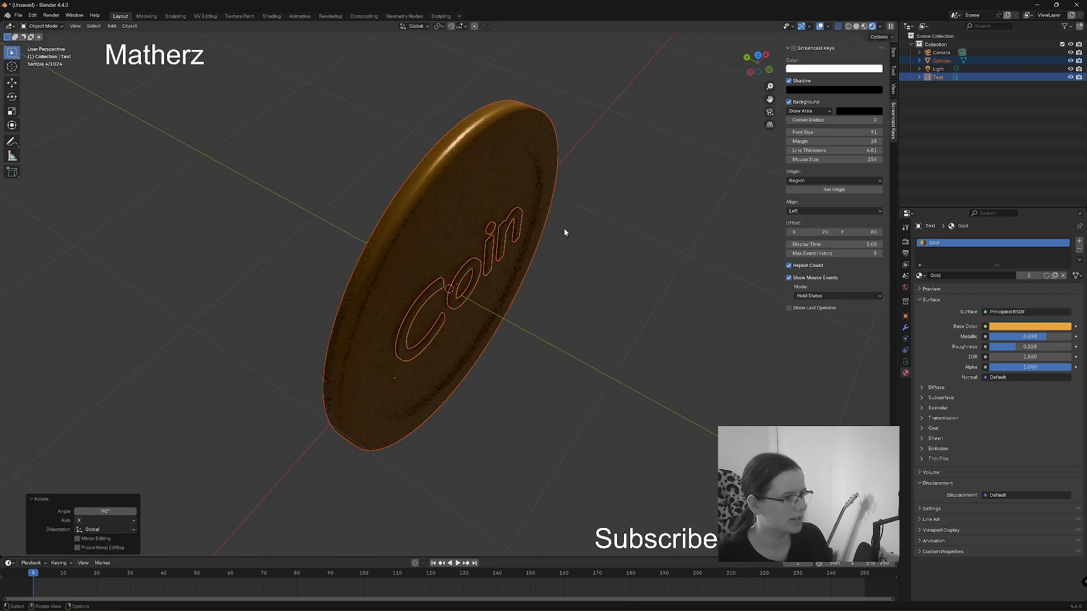
Raise the upright coin and its text about 1.02 m along Z so it rests above the grid floor
scroll(519, 347, down, 4)
middle_drag(521, 359, 481, 347)
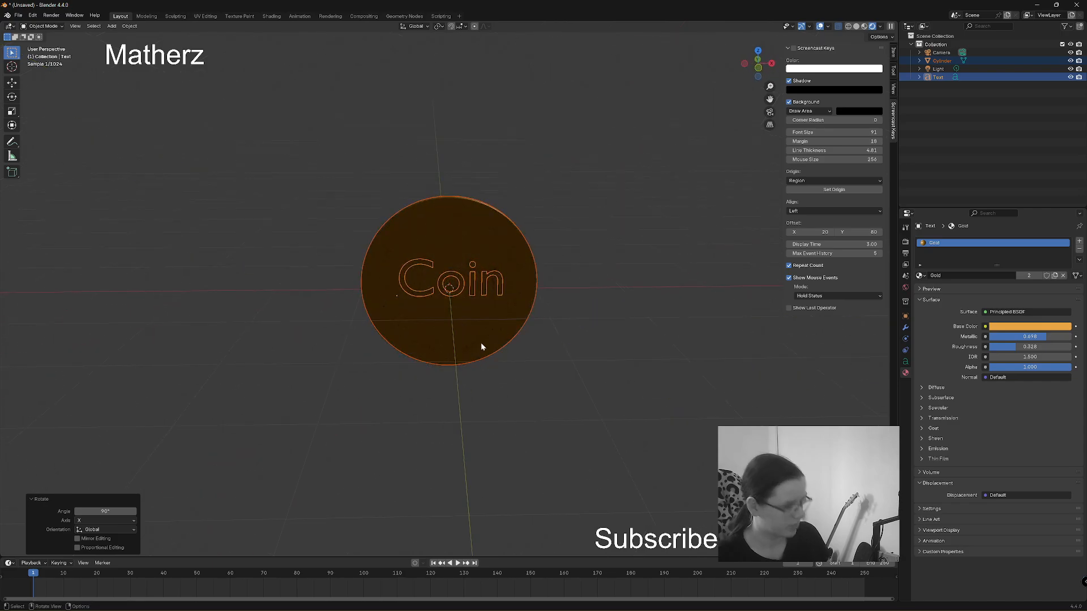
key(g)
key(z)
click(495, 290)
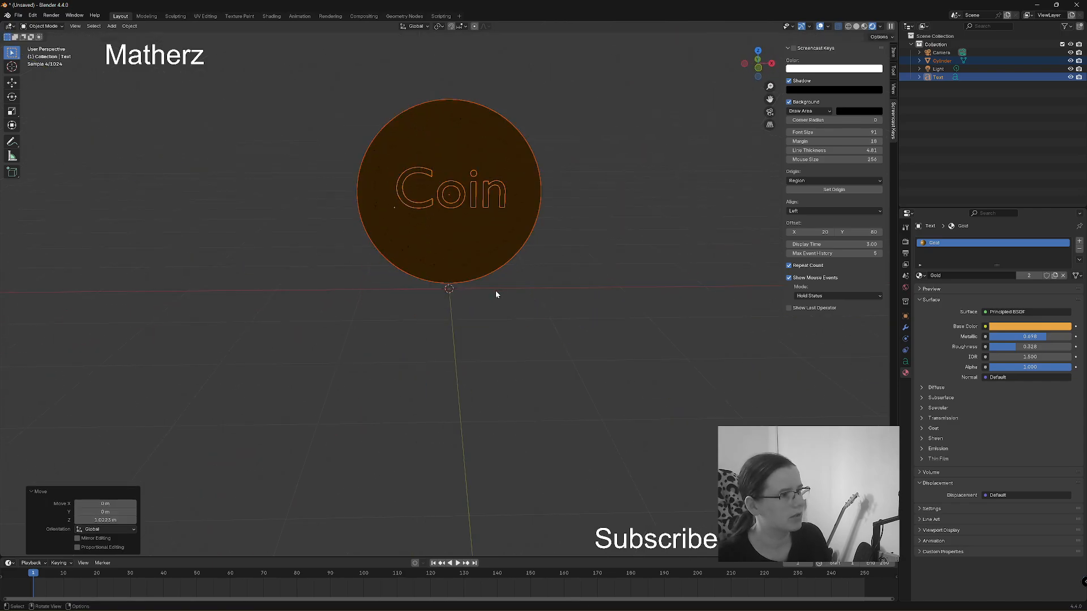
Duplicate the point light and place the copy about 5.08 m along negative Y on the coin's lettered side
middle_drag(494, 291, 459, 315)
click(520, 82)
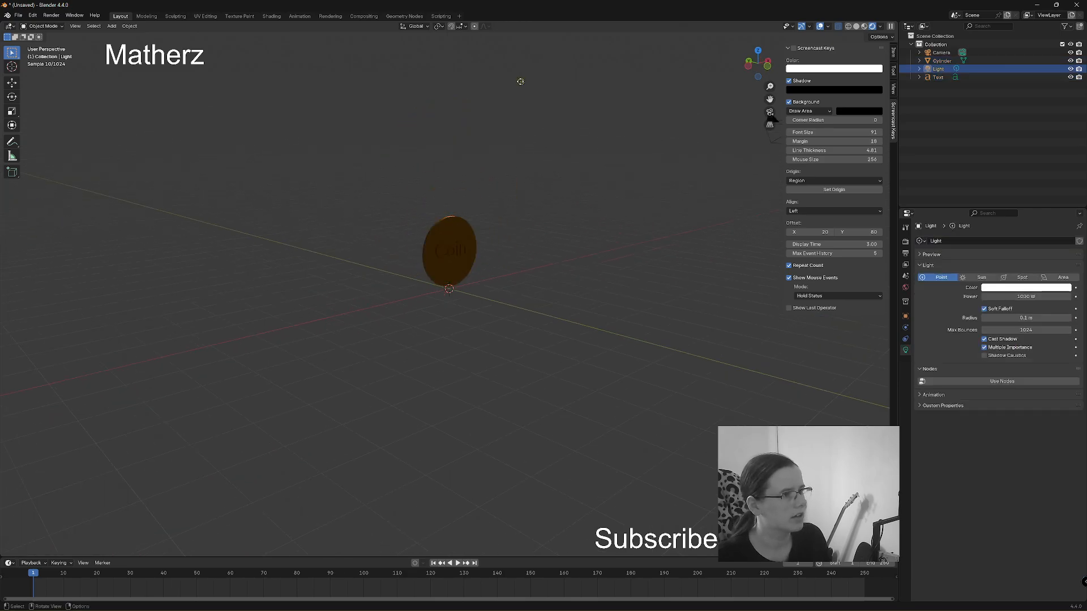
key(shift+d)
key(y)
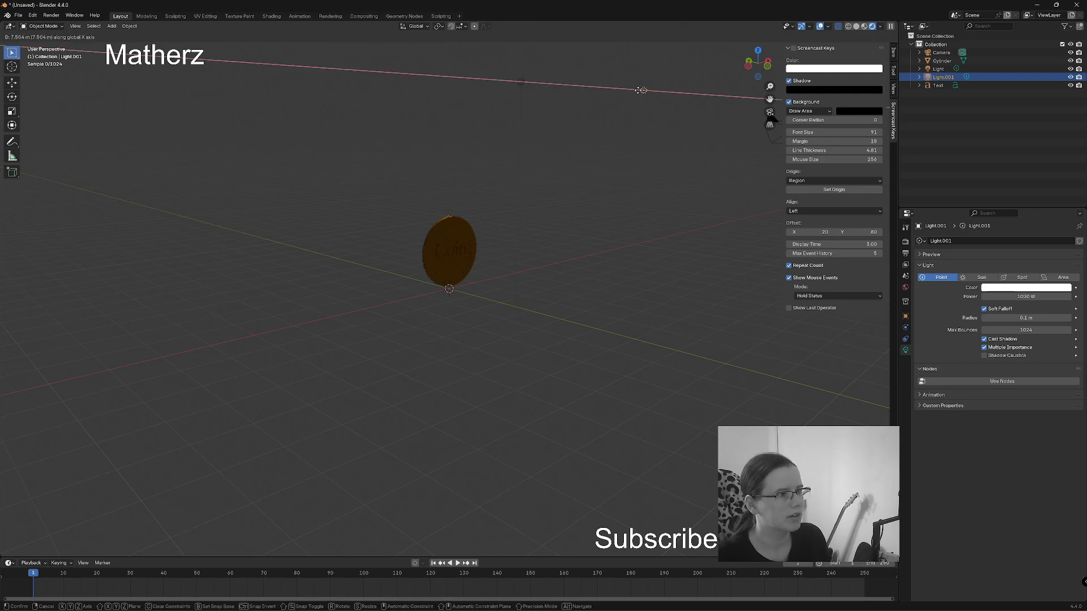
click(669, 70)
Duplicate the new light along negative X, and duplicate that copy about 4.25 m along Y to surround the coin with lights
key(shift+d)
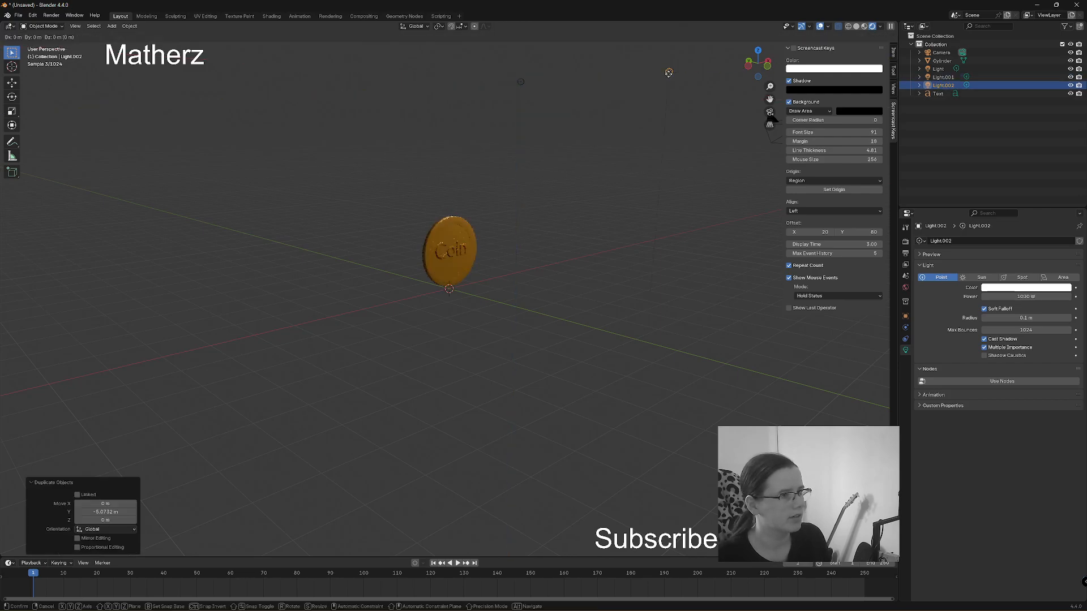
key(y)
key(x)
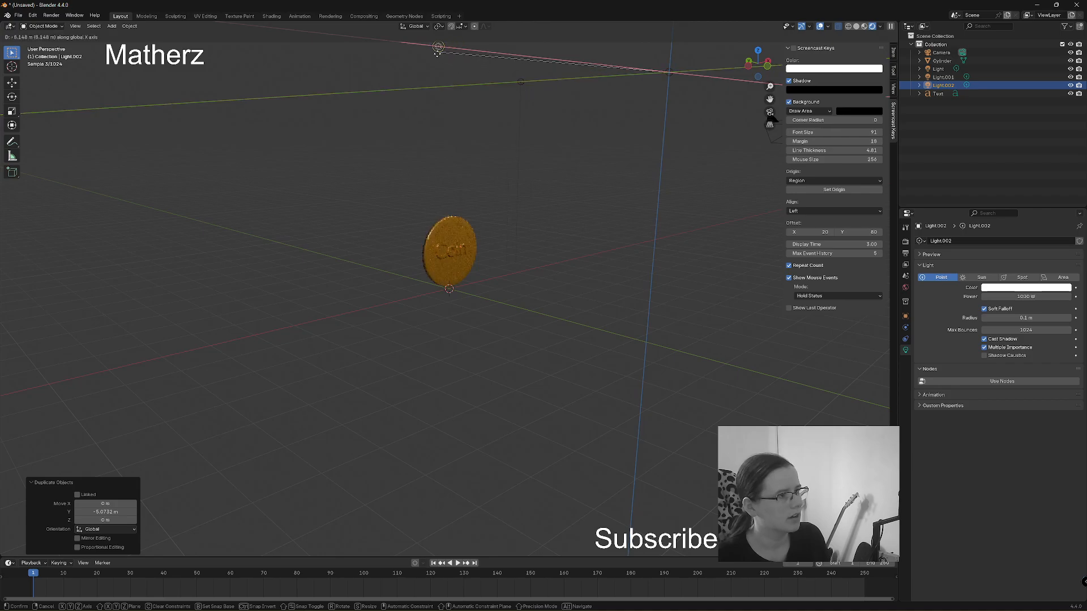
click(437, 53)
key(shift+d)
key(y)
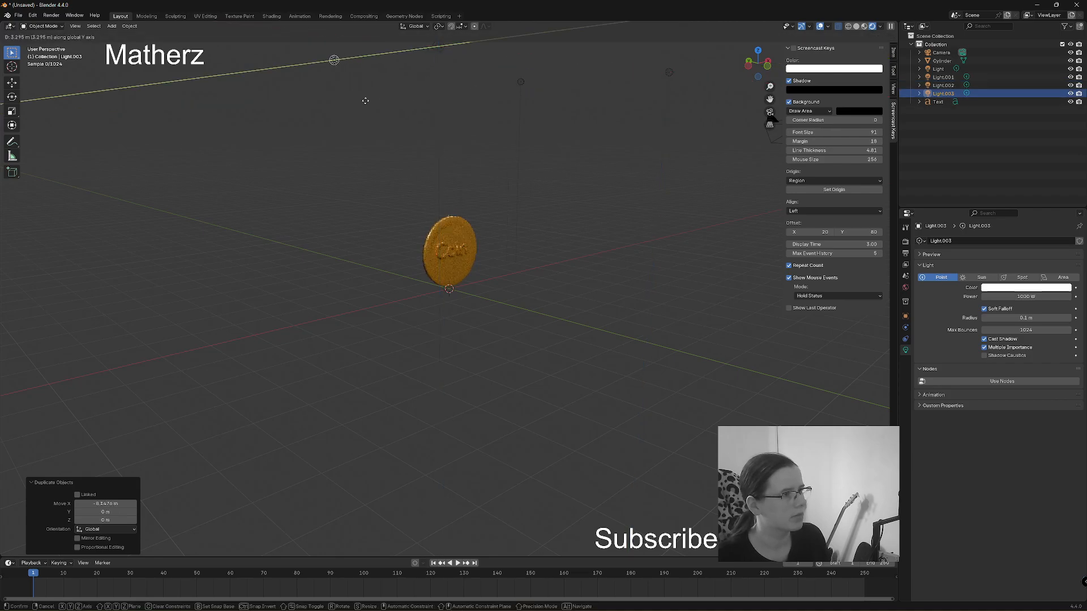
click(417, 149)
Duplicate the Coin text and move the copy about 0.69 m along Y behind the disc
scroll(458, 277, up, 6)
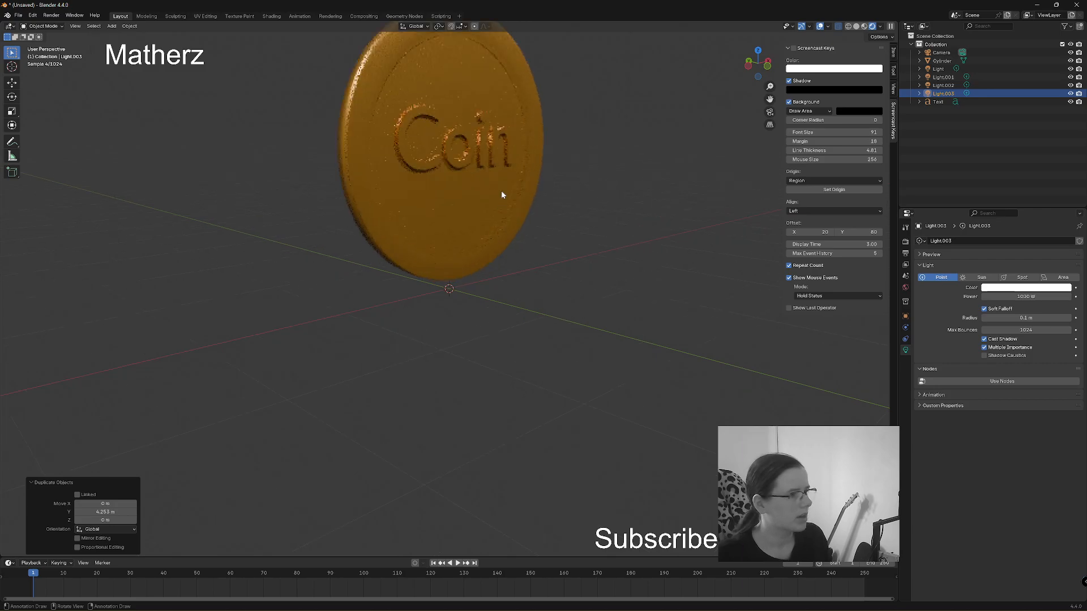
middle_drag(554, 226, 541, 383)
click(515, 308)
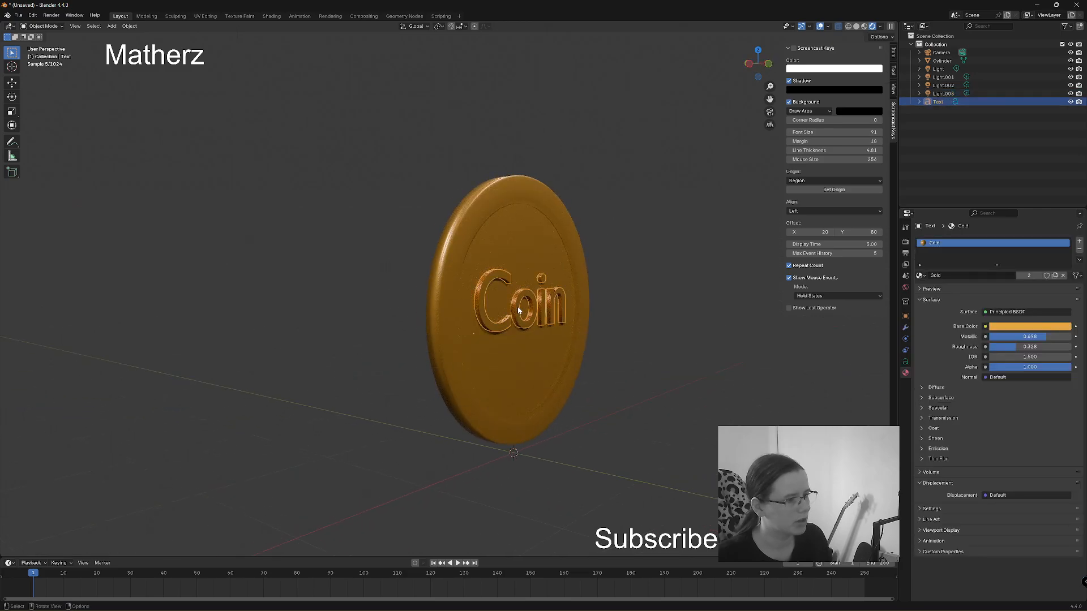
key(shift+d)
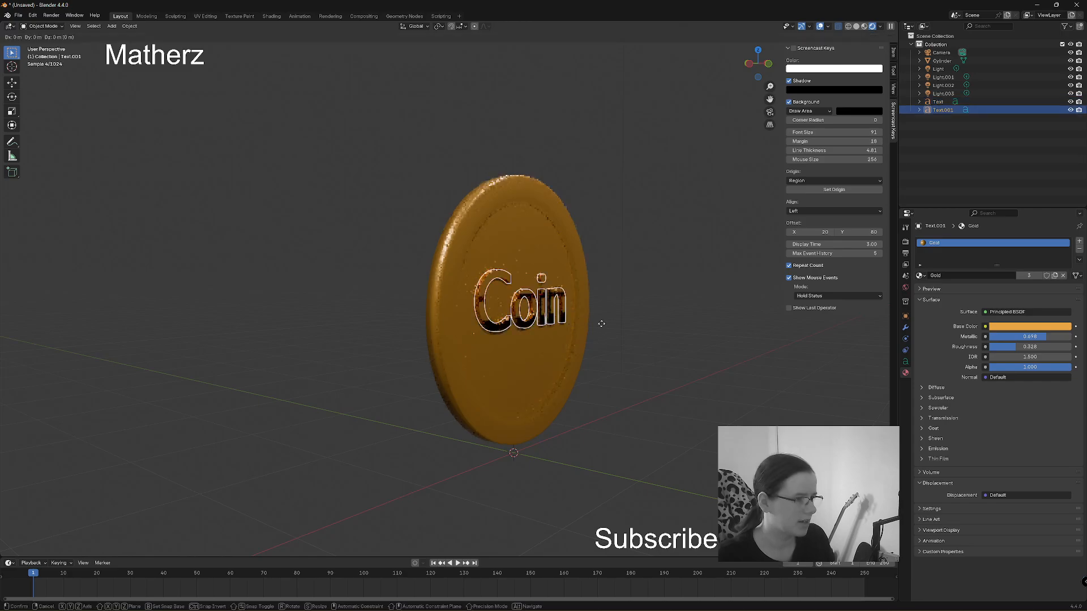
key(y)
click(468, 346)
Rotate the duplicated Coin text 180° about the Z axis so it faces away from the disc's back
middle_drag(469, 346, 459, 279)
key(r)
key(z)
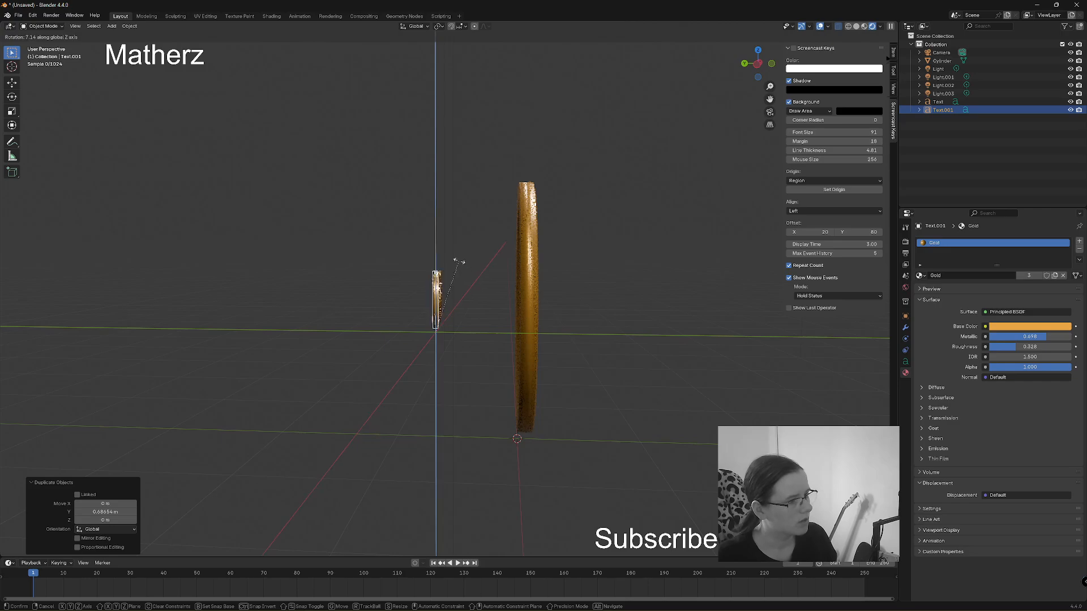
text(180)
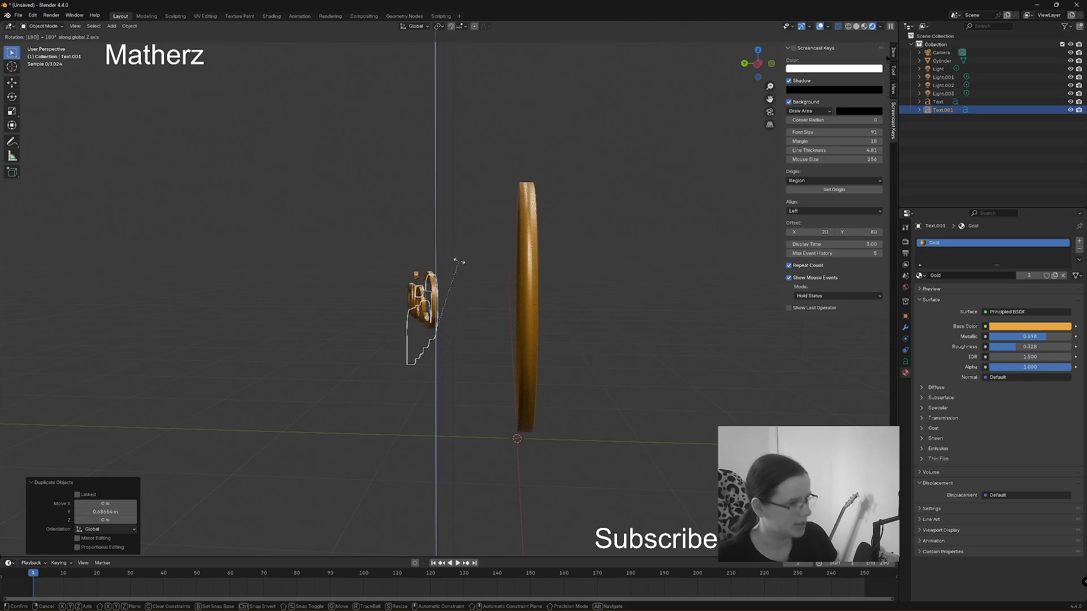
key(Return)
Move the duplicated Coin text about 1.26 m along X to center it on the disc's back face
middle_drag(441, 294, 650, 343)
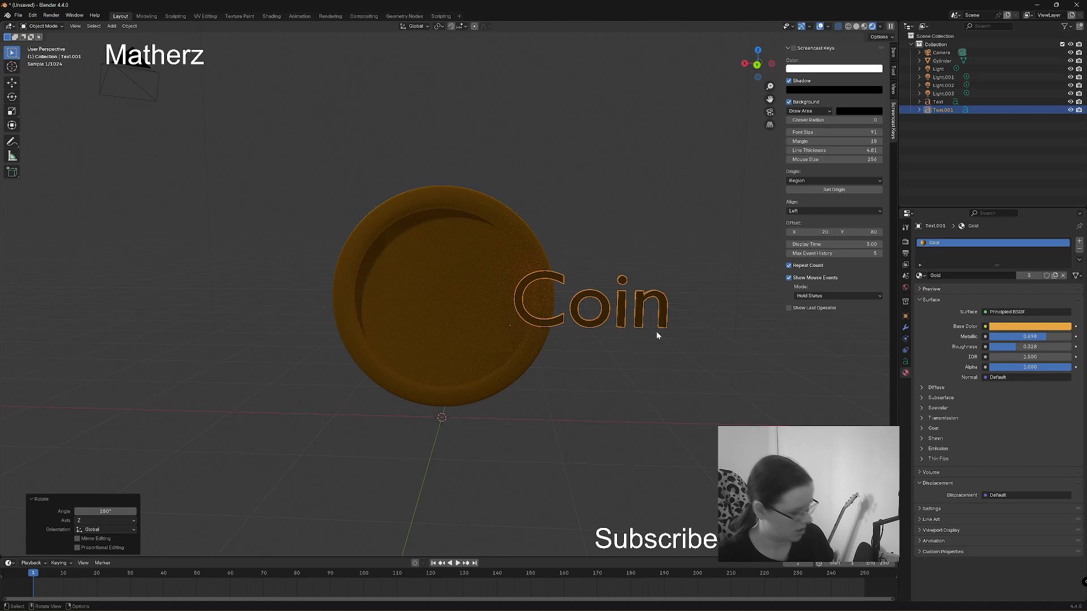
key(g)
key(x)
click(575, 318)
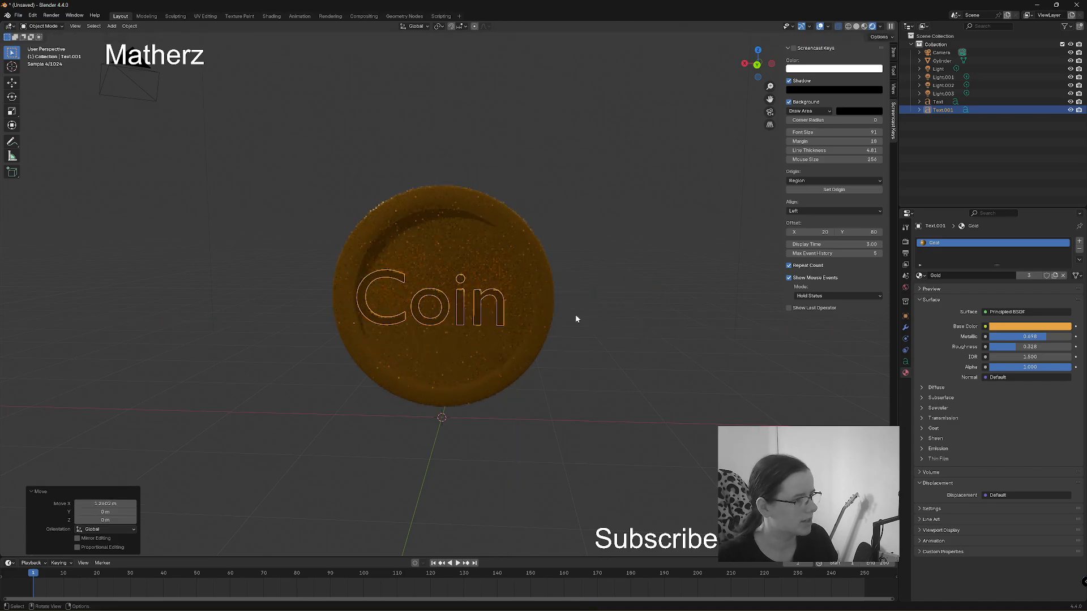
Move the duplicated Coin text about 0.64 m along negative Y toward the disc so it sits in its back face
middle_drag(576, 319, 499, 321)
key(g)
key(y)
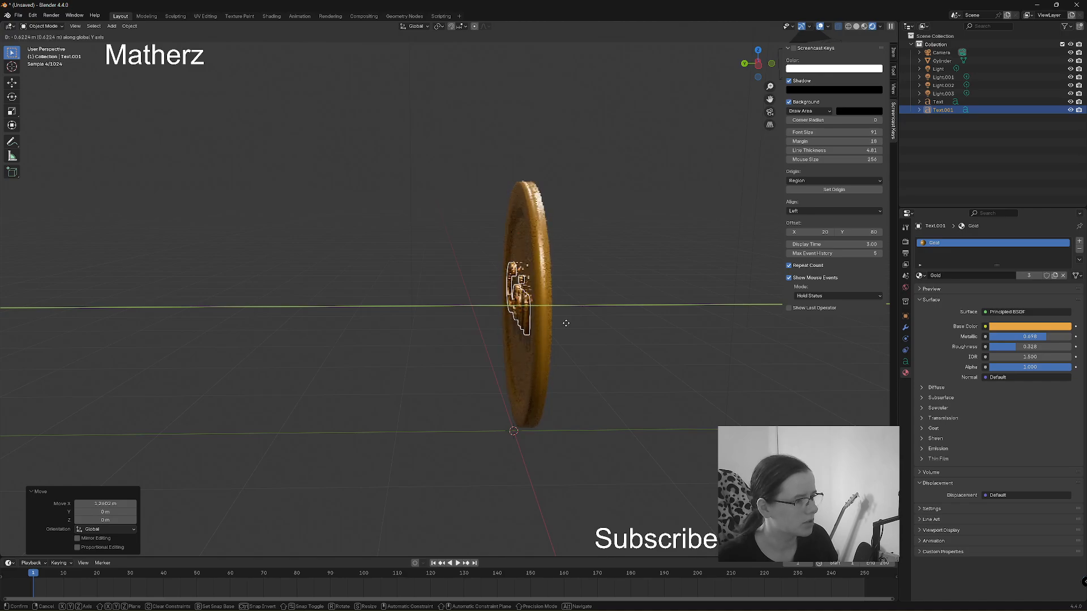
click(587, 334)
middle_drag(586, 334, 535, 331)
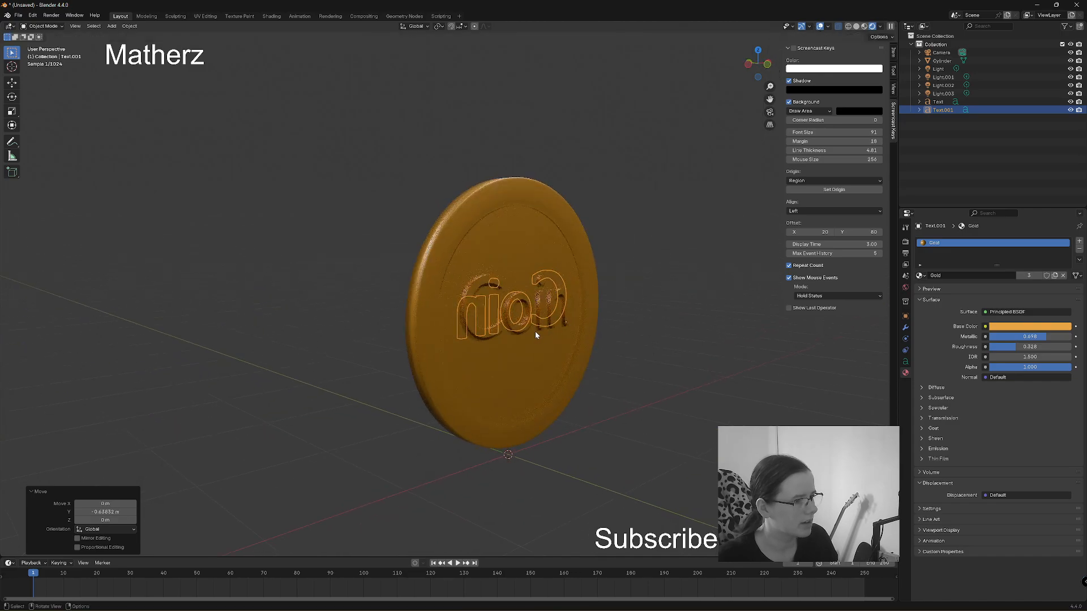
Lower the Gold material's roughness to 0.246
click(359, 265)
middle_drag(359, 265, 596, 308)
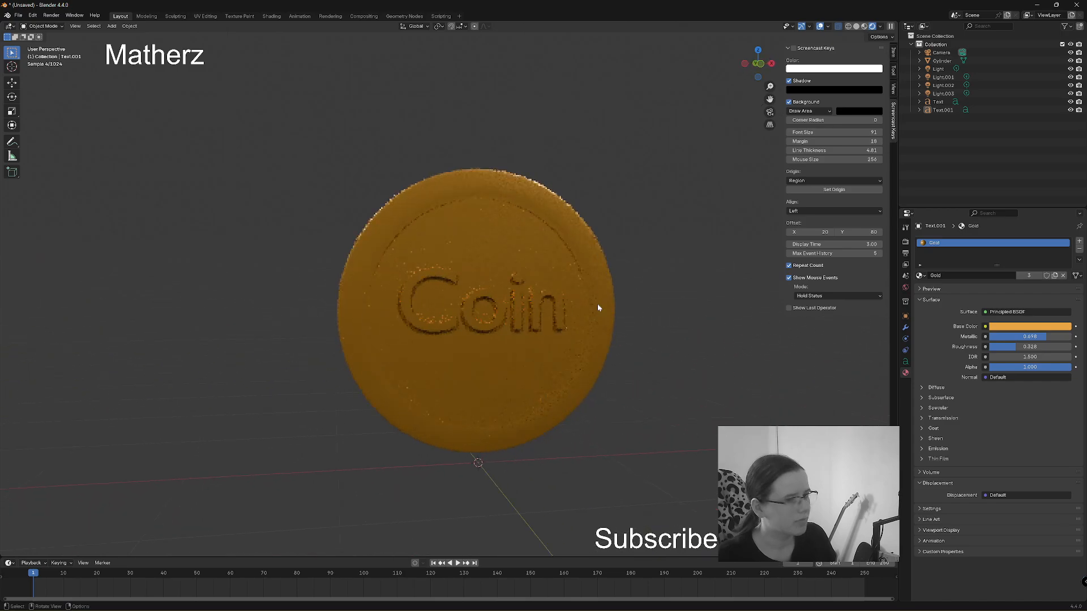
mouse_move(1007, 349)
mouse_down()
mouse_move(997, 349)
mouse_move(1007, 346)
mouse_up()
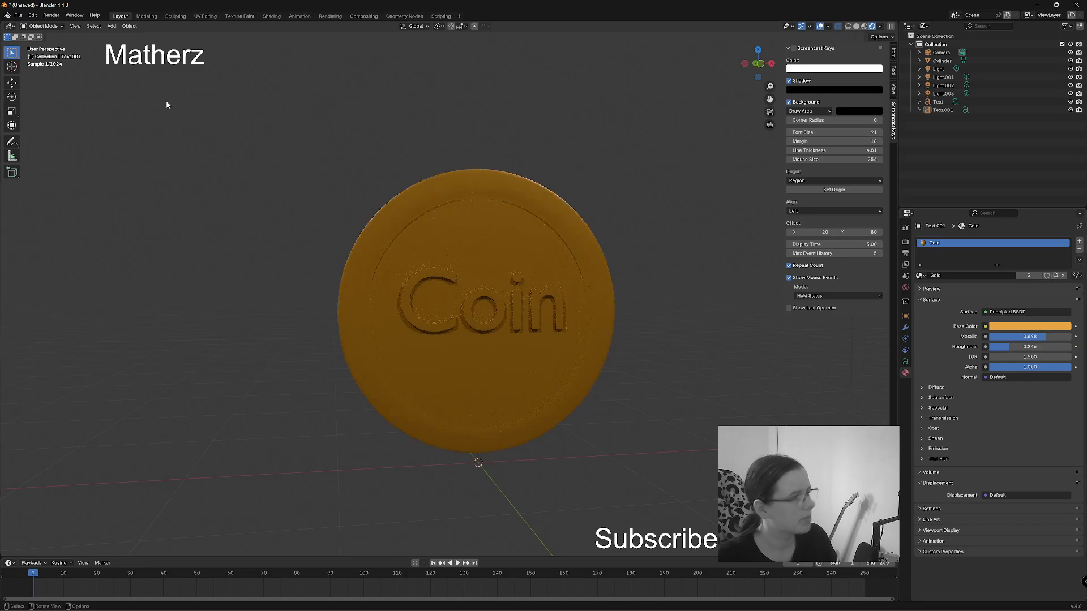
Add a plane beneath the coin and scale it up by about 19.68 as a floor
click(111, 26)
mouse_move(123, 37)
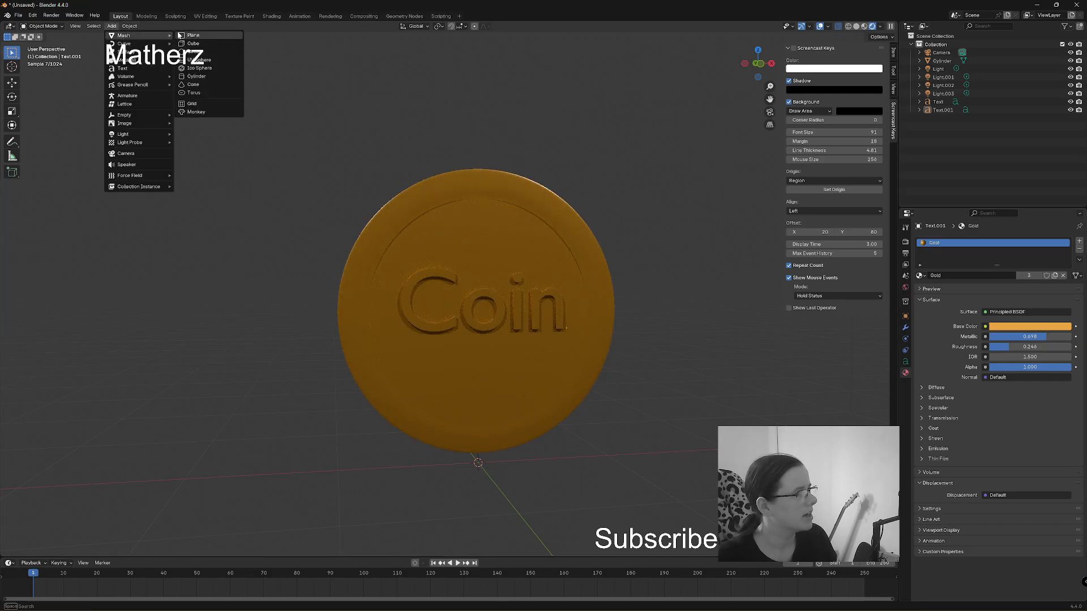
click(211, 36)
key(s)
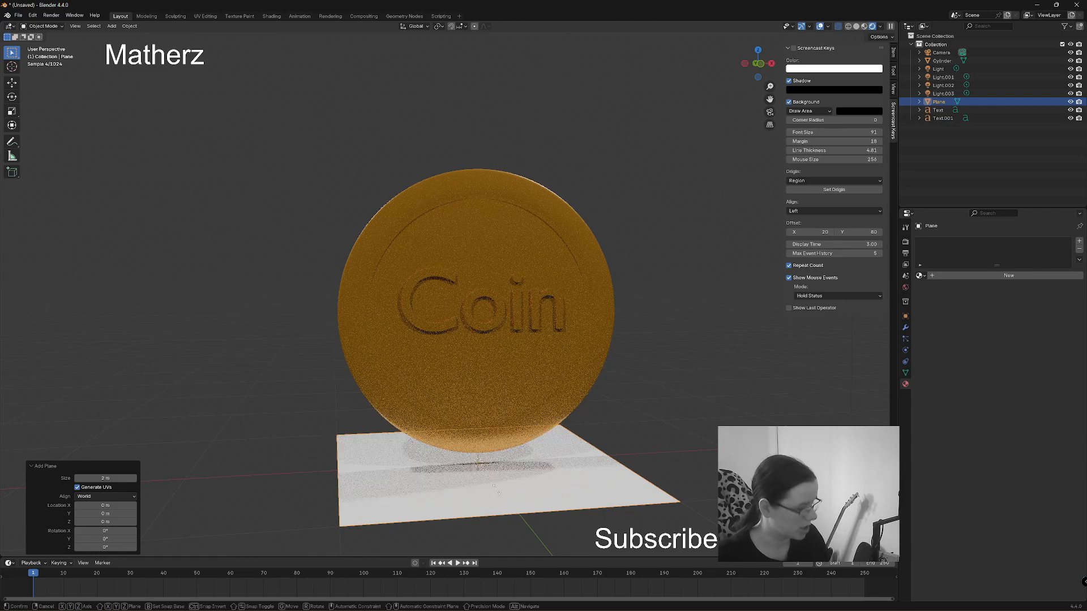
click(195, 118)
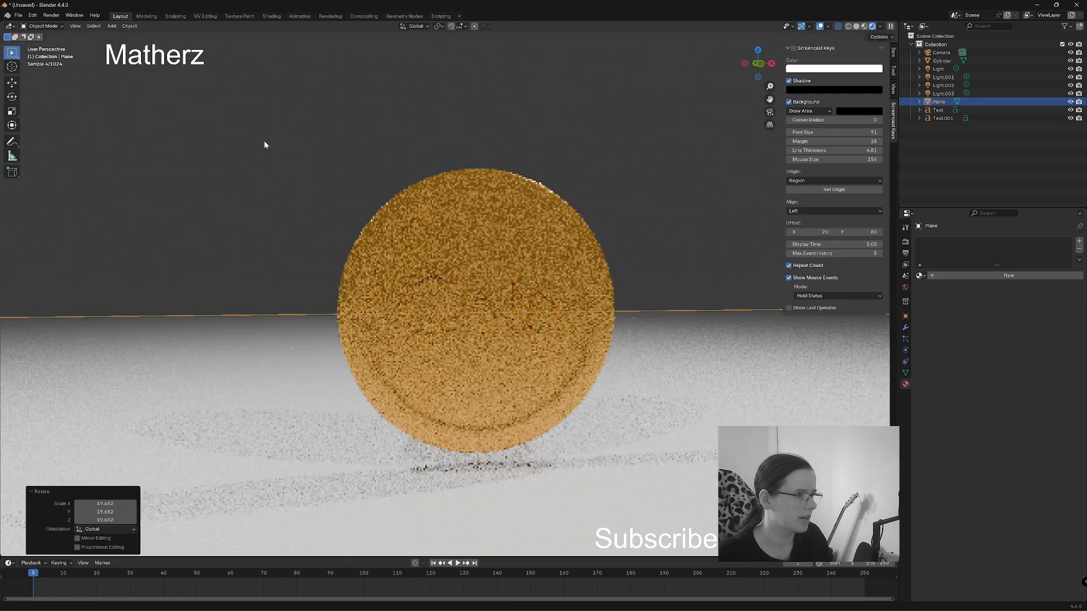
middle_drag(546, 324, 559, 323)
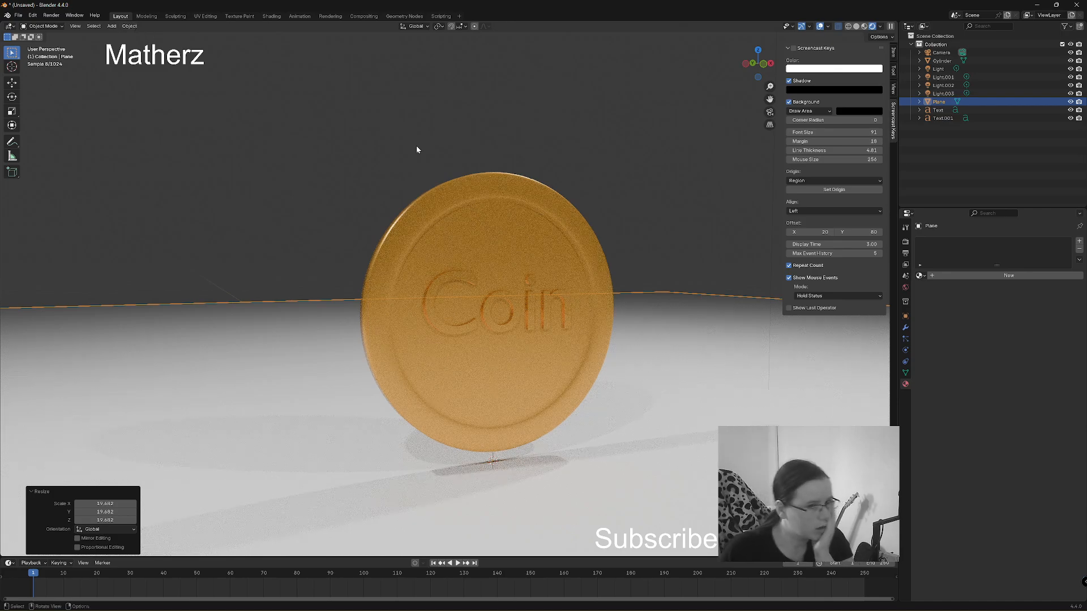
Show the disc's Gold material nodes in the Shading workspace and shift them aside to make room for texture nodes
click(271, 16)
middle_drag(419, 154, 493, 317)
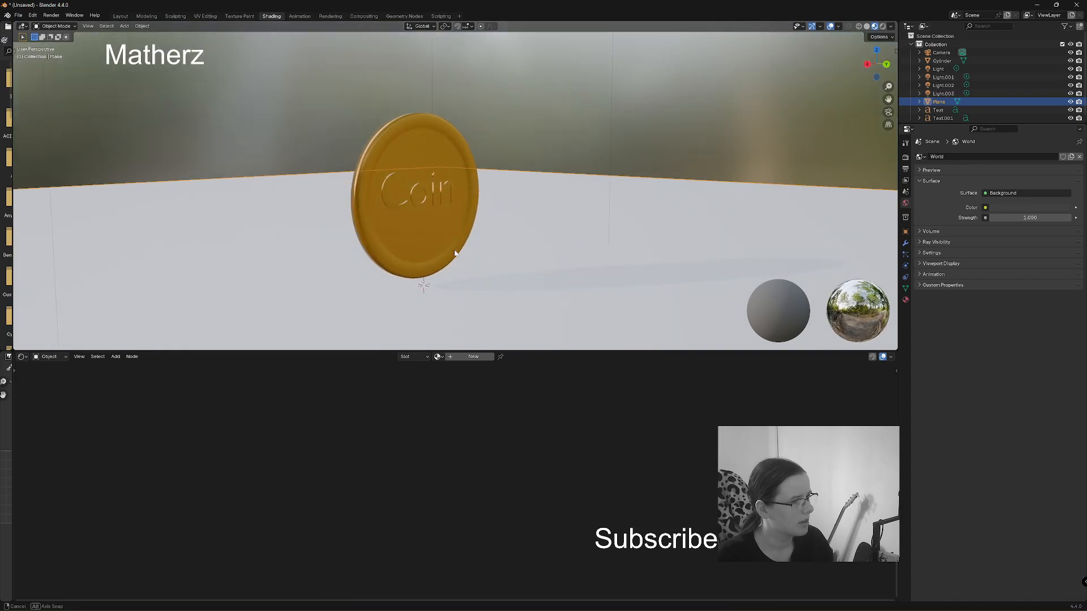
click(423, 224)
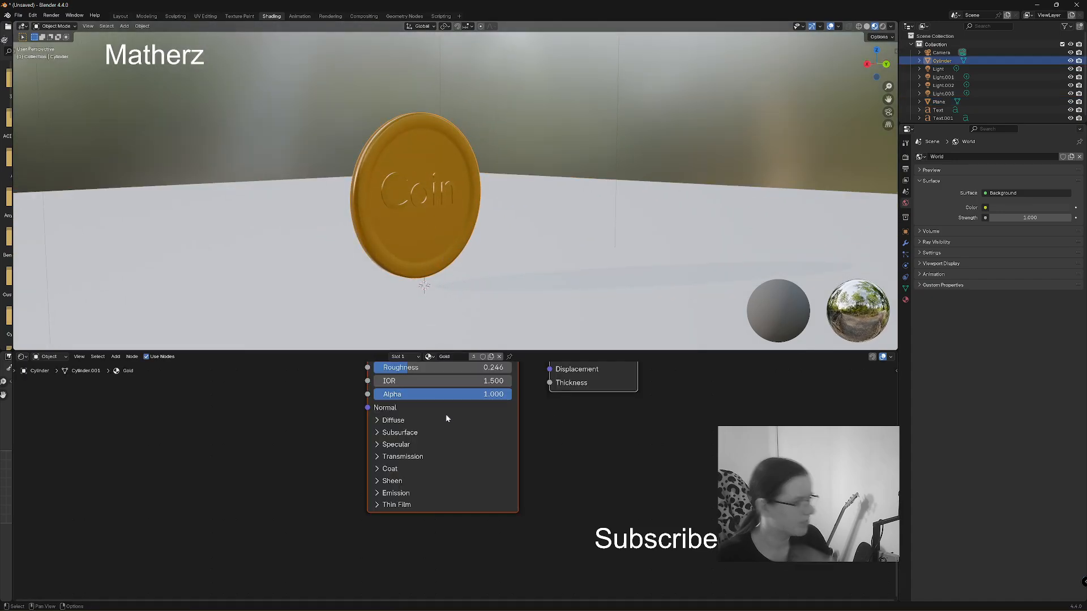
key(g)
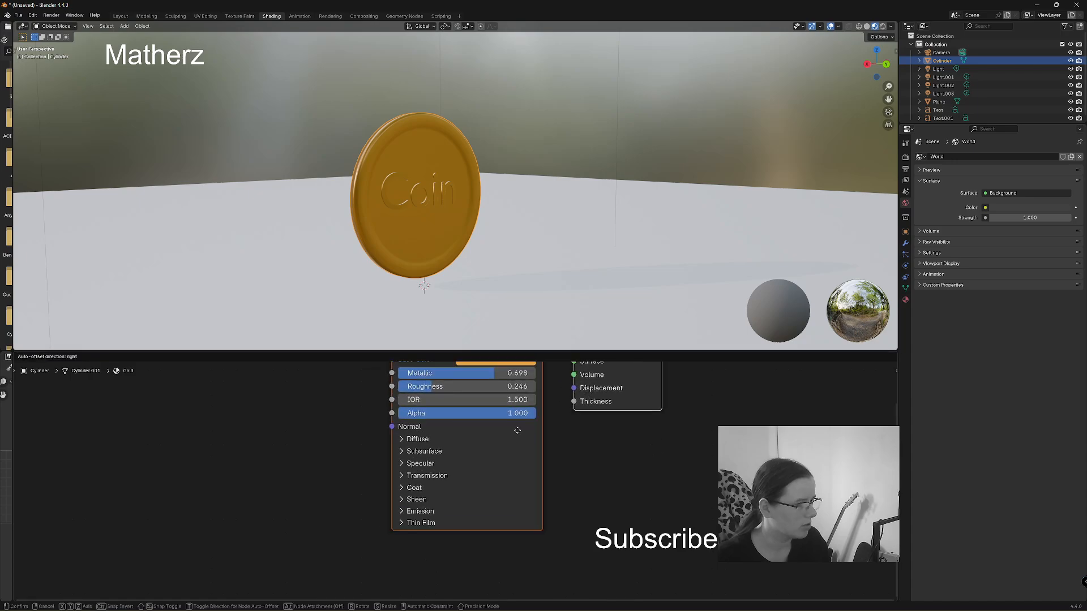
click(588, 483)
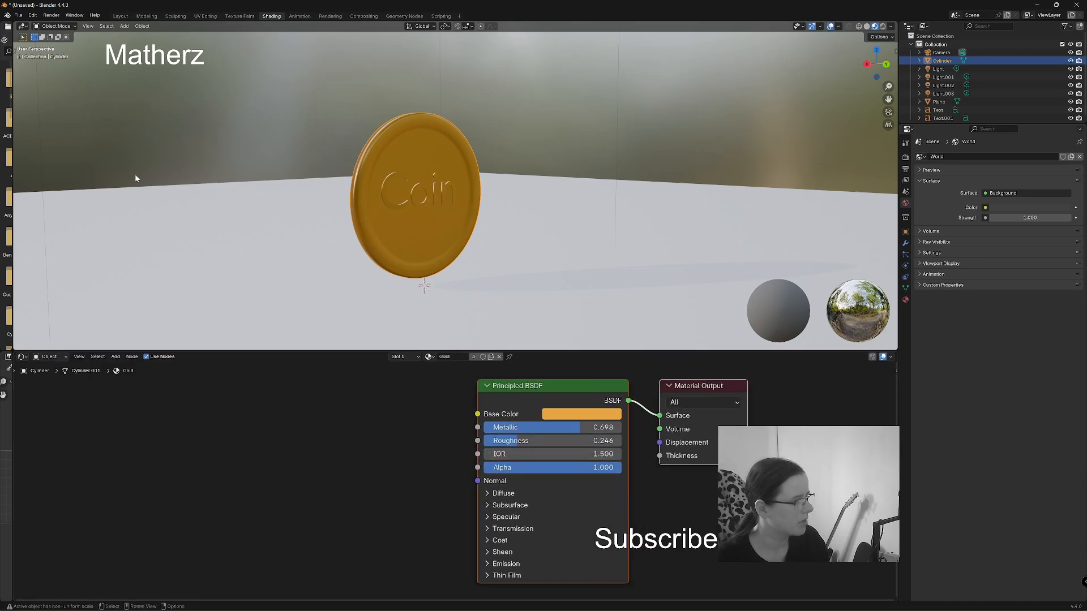
Add a Noise Texture node to the Gold material, placed before the Principled BSDF node
click(116, 357)
mouse_move(155, 412)
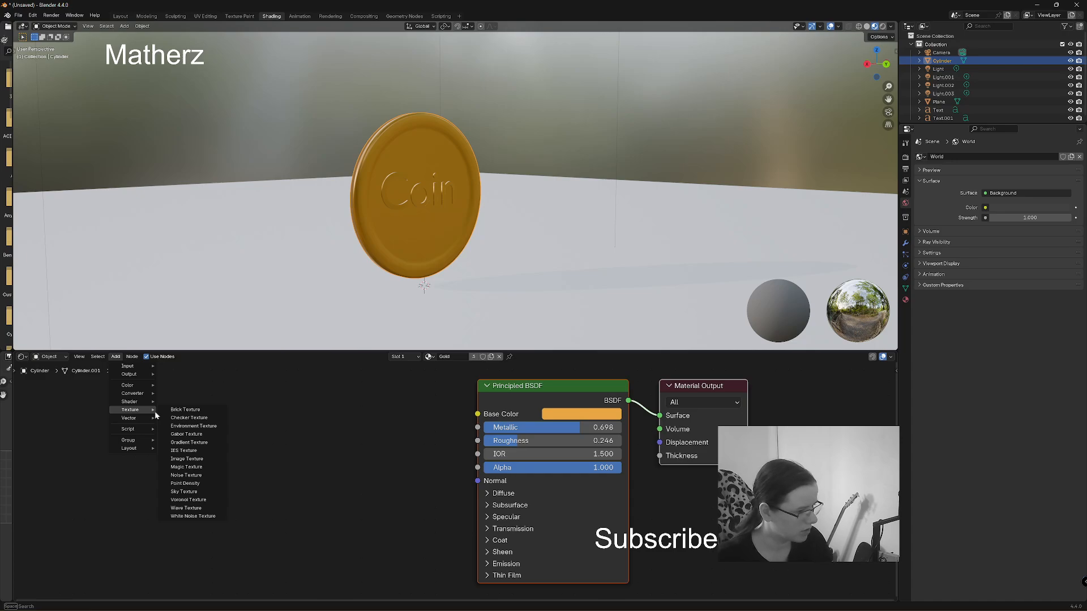
click(116, 357)
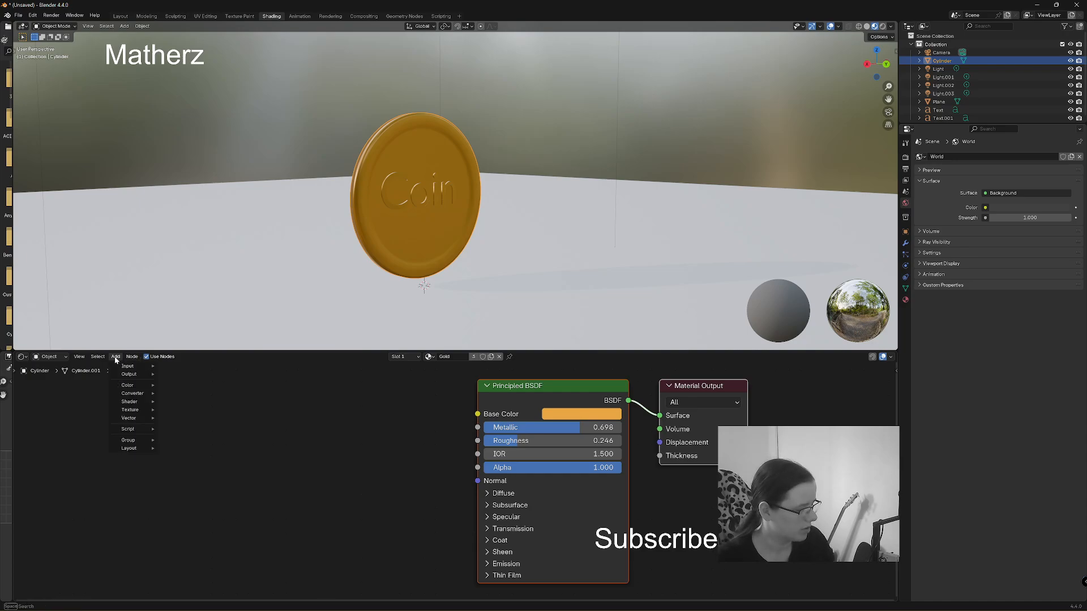
text(noi)
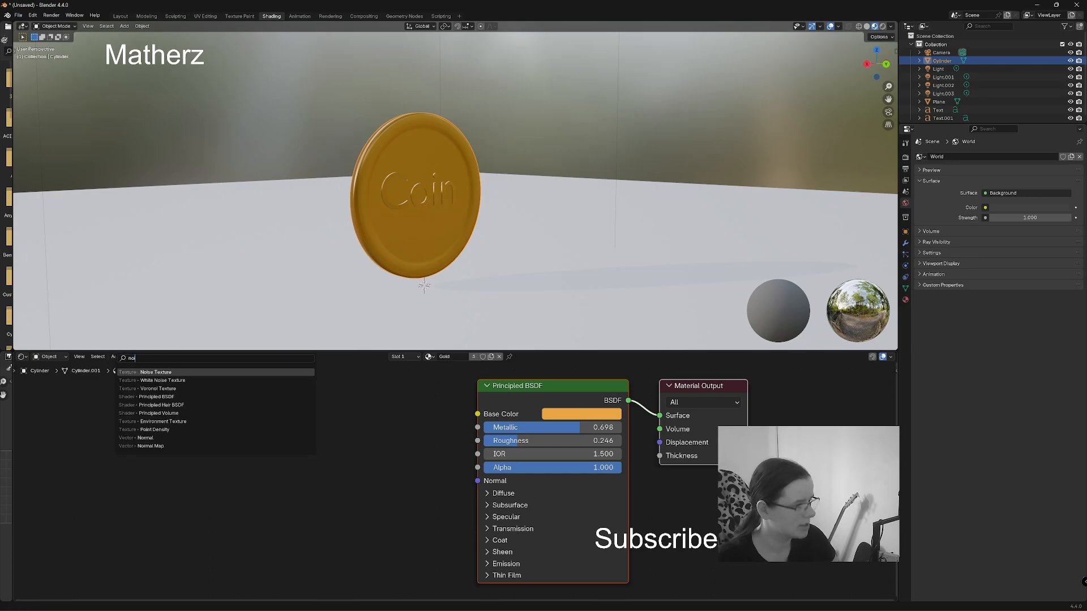
key(Return)
click(422, 457)
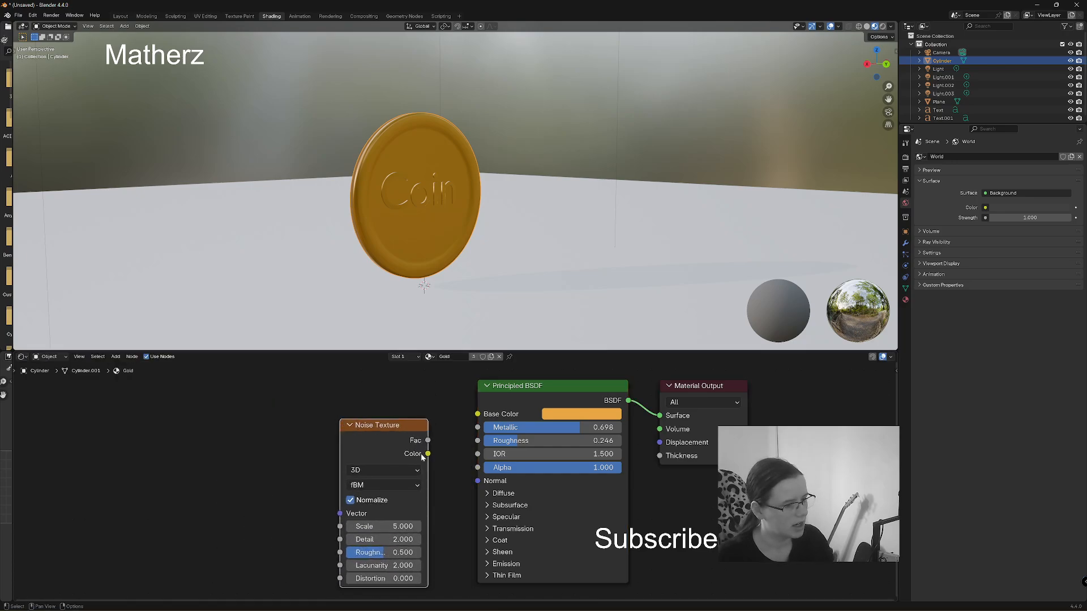
Connect the Noise Texture's Color output to the Principled BSDF's Roughness and set the noise scale to 8.4
drag(428, 454, 498, 447)
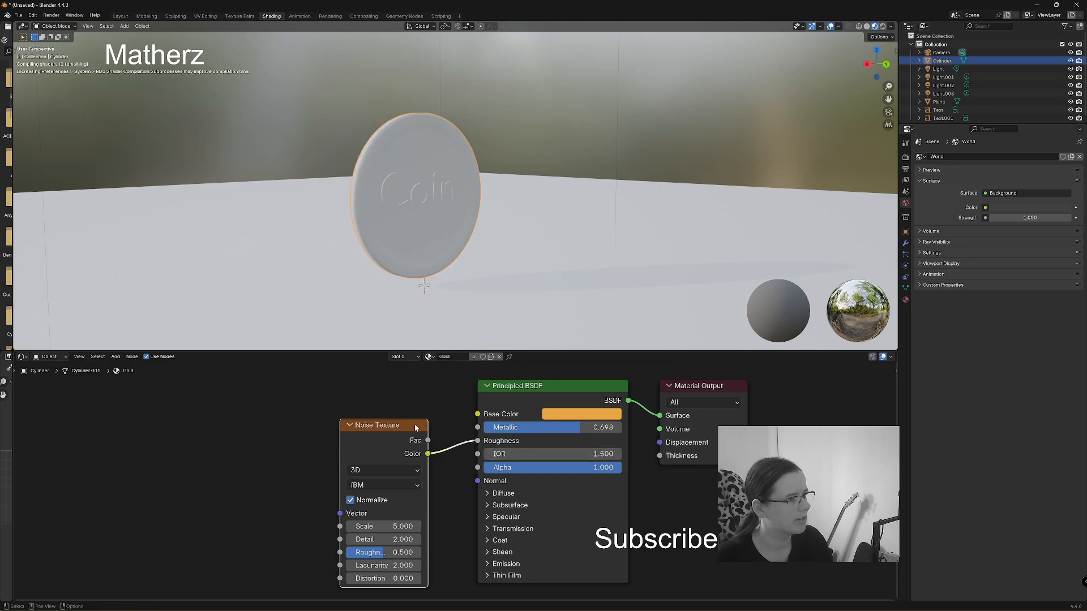
drag(391, 526, 430, 526)
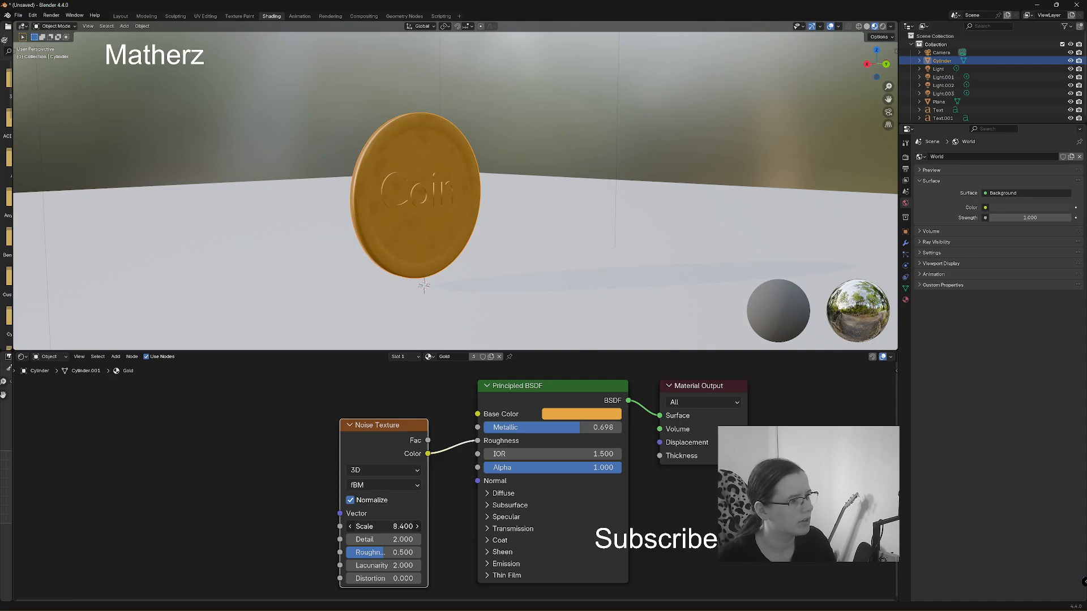
Insert a Color Ramp between the Noise Texture and the Roughness input, and move its black stop to 0.471
drag(413, 430, 323, 424)
click(115, 356)
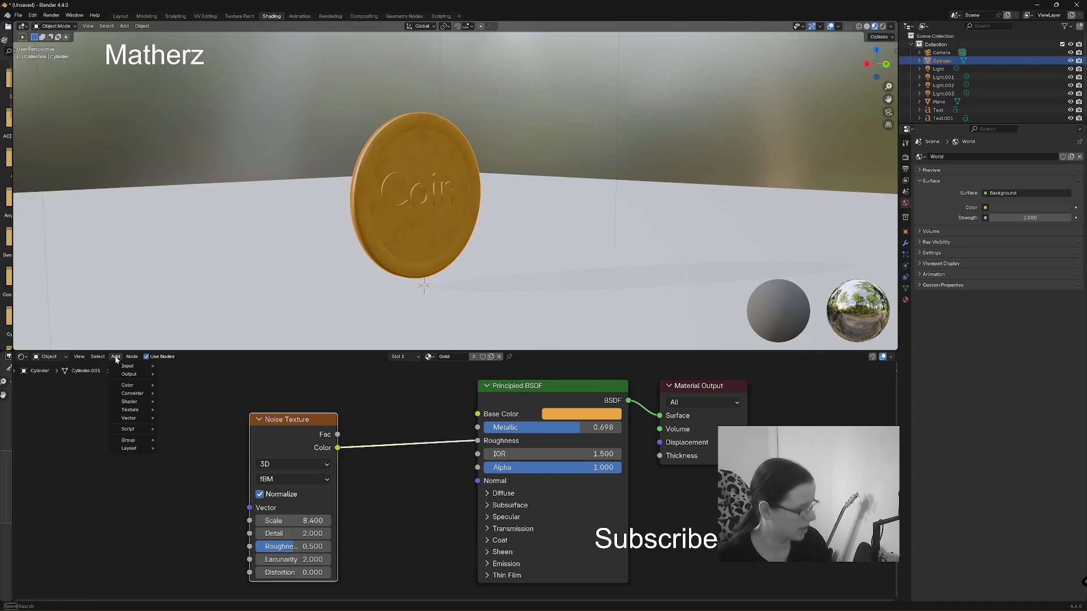
text(col)
click(158, 380)
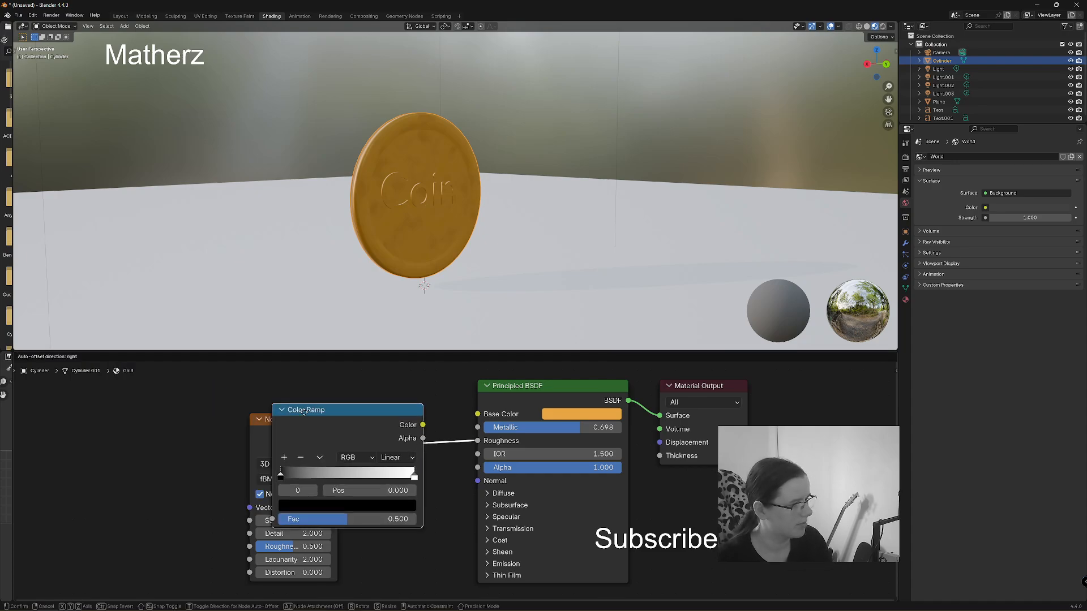
click(333, 422)
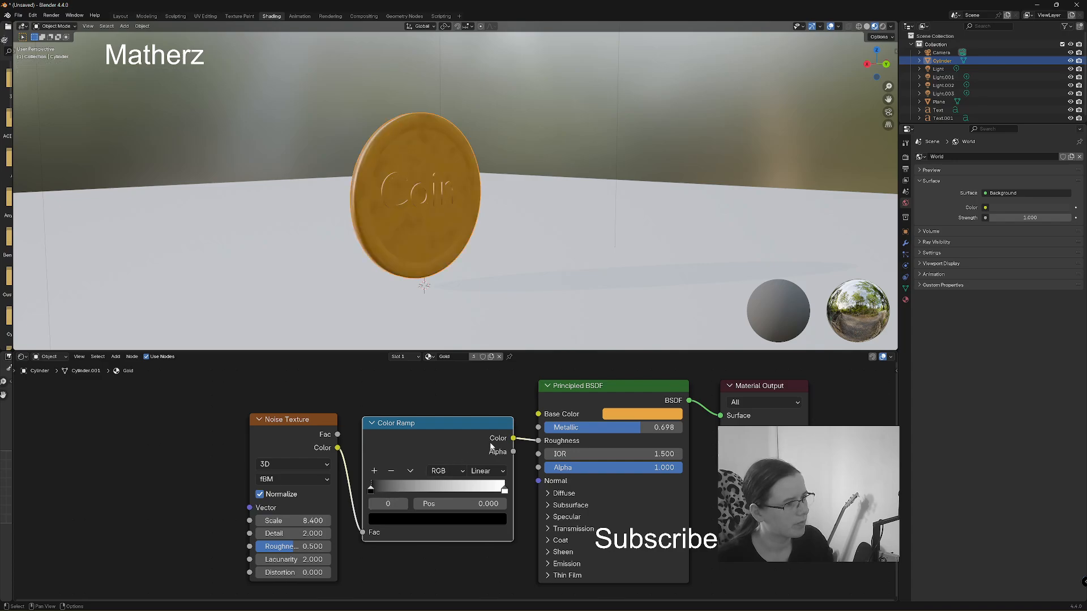
drag(370, 490, 436, 481)
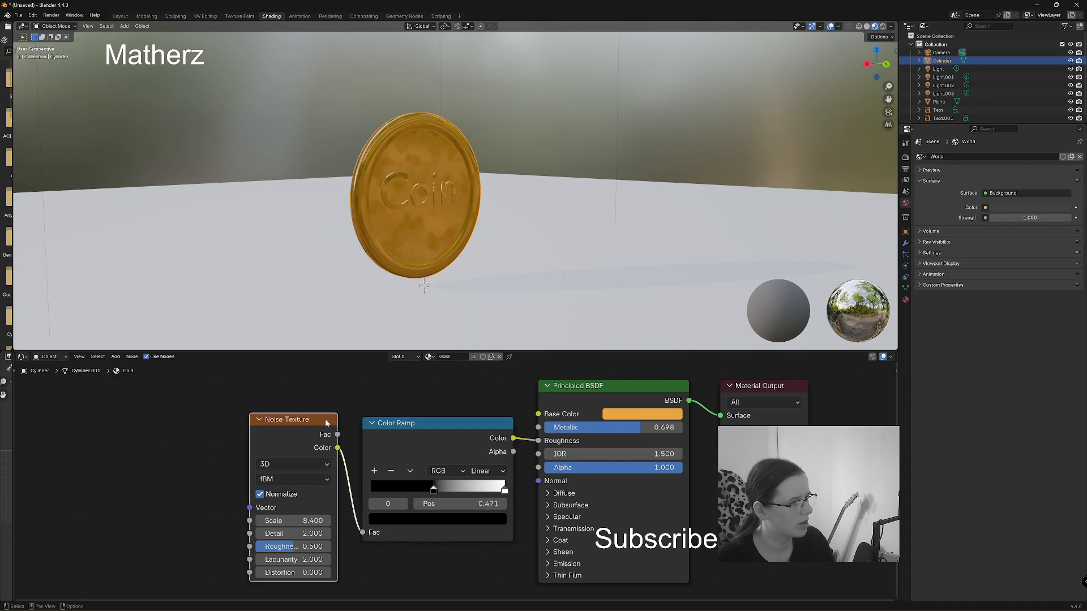
drag(338, 418, 327, 418)
Shift the Noise Texture and Color Ramp pair down and add a second Noise Texture node above them
middle_drag(426, 143, 478, 199)
scroll(477, 199, up, 2)
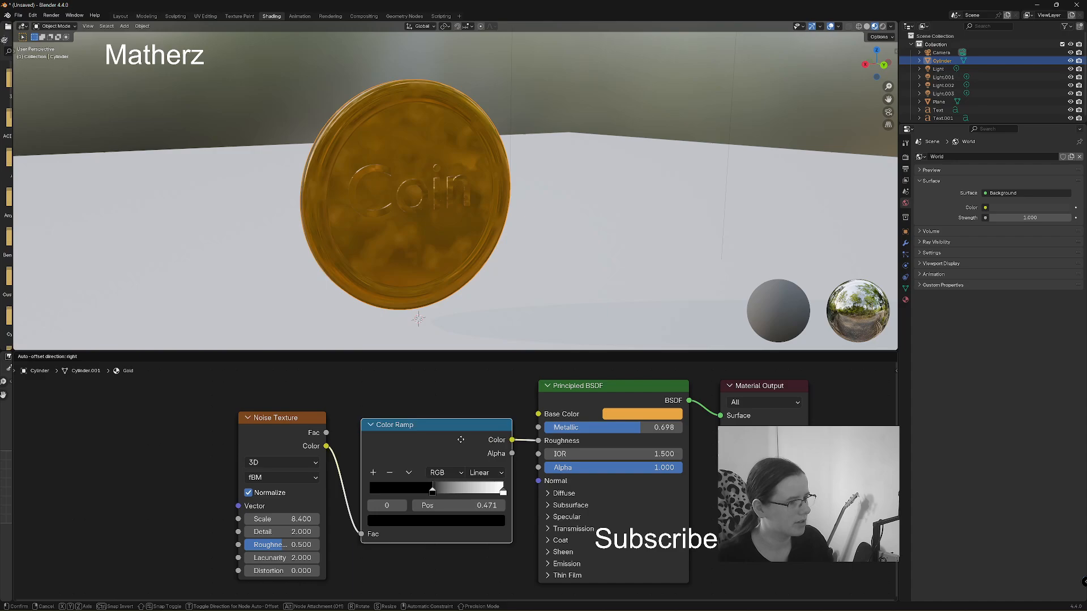
drag(467, 427, 468, 486)
drag(319, 417, 334, 489)
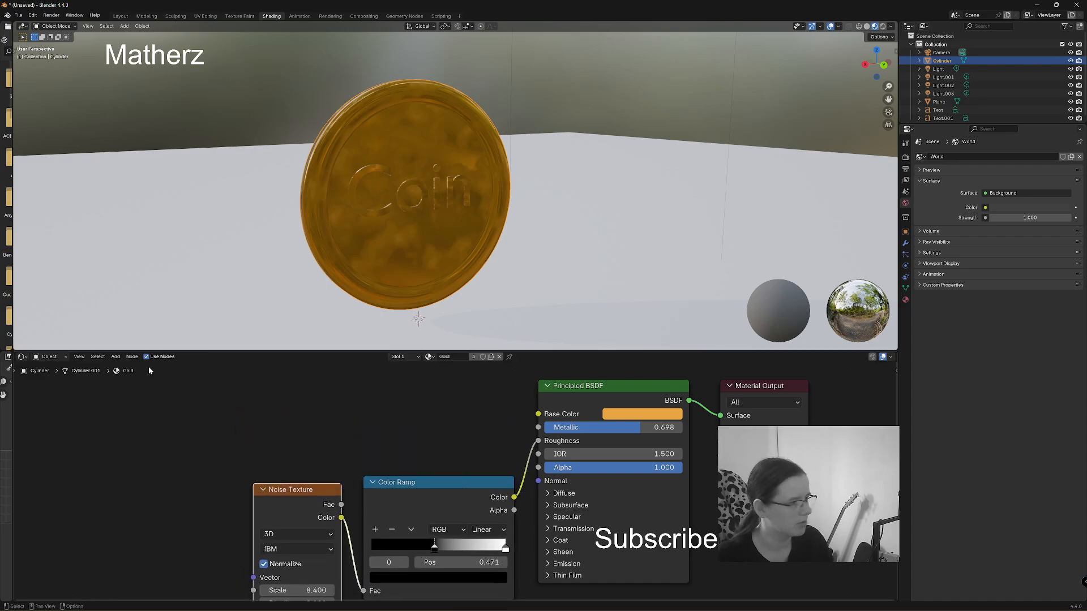
click(116, 357)
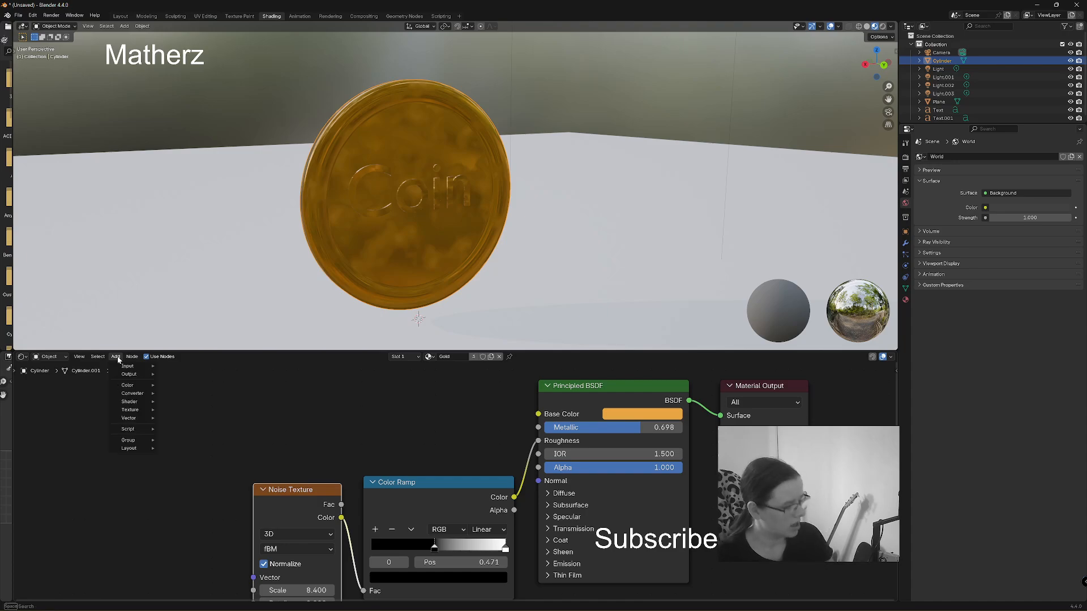
text(noi)
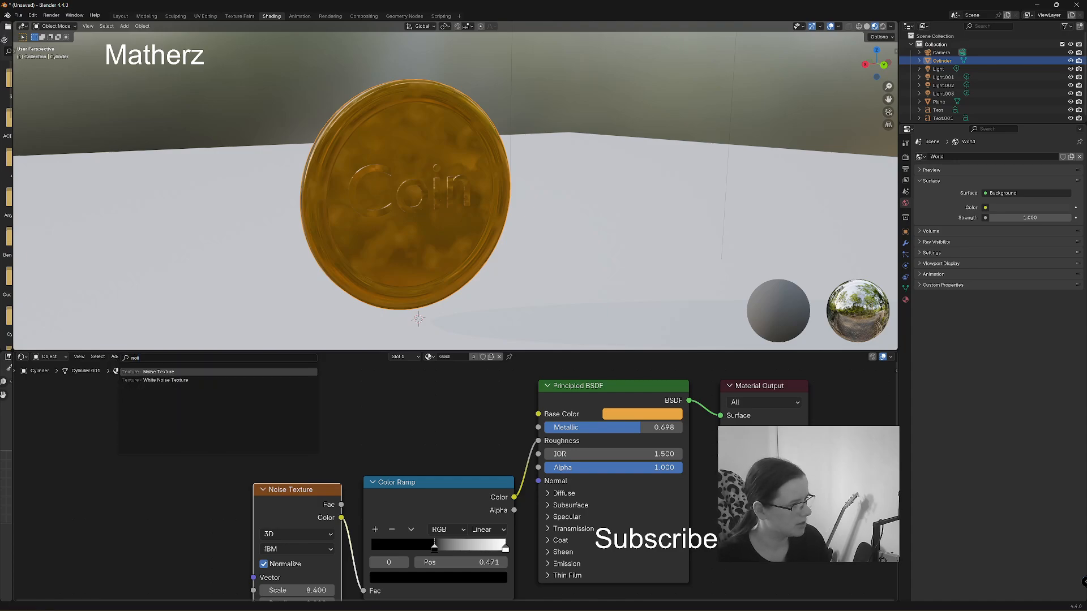
key(Return)
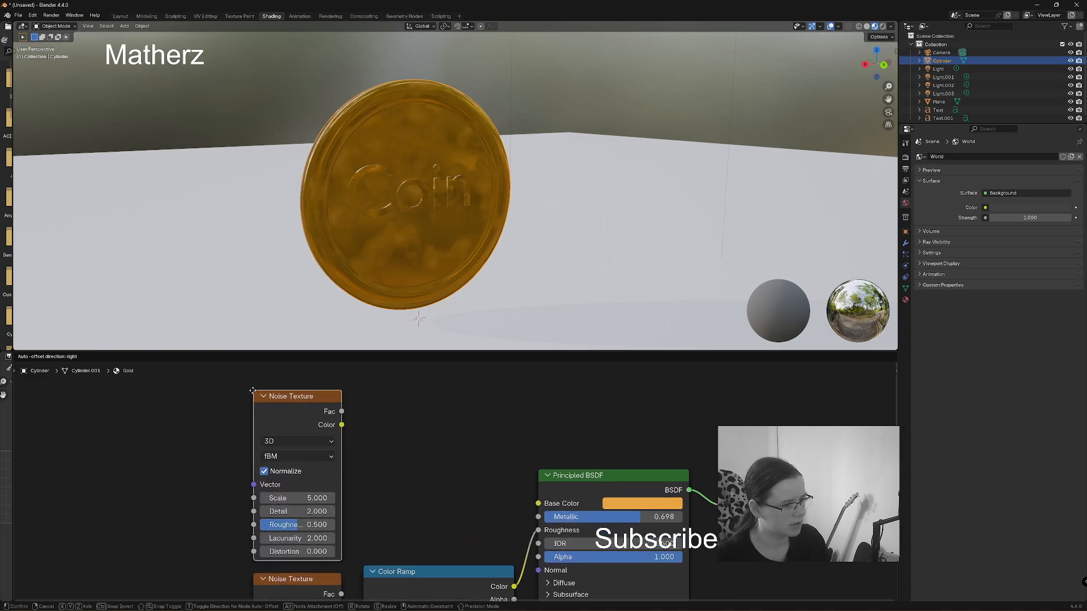
click(253, 390)
scroll(588, 403, down, 3)
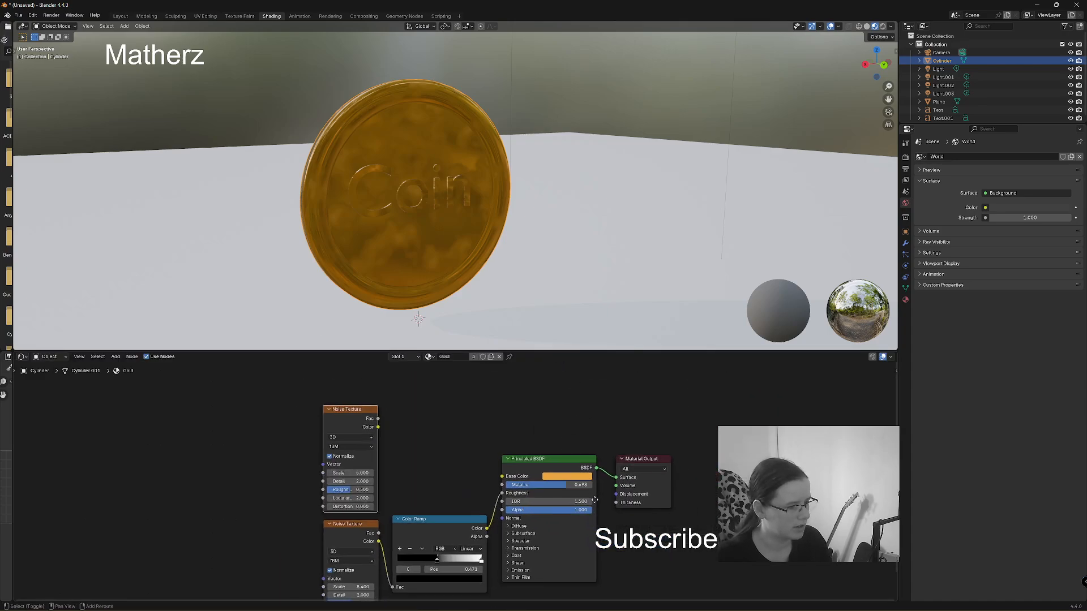
shift+middle_drag(595, 500, 601, 475)
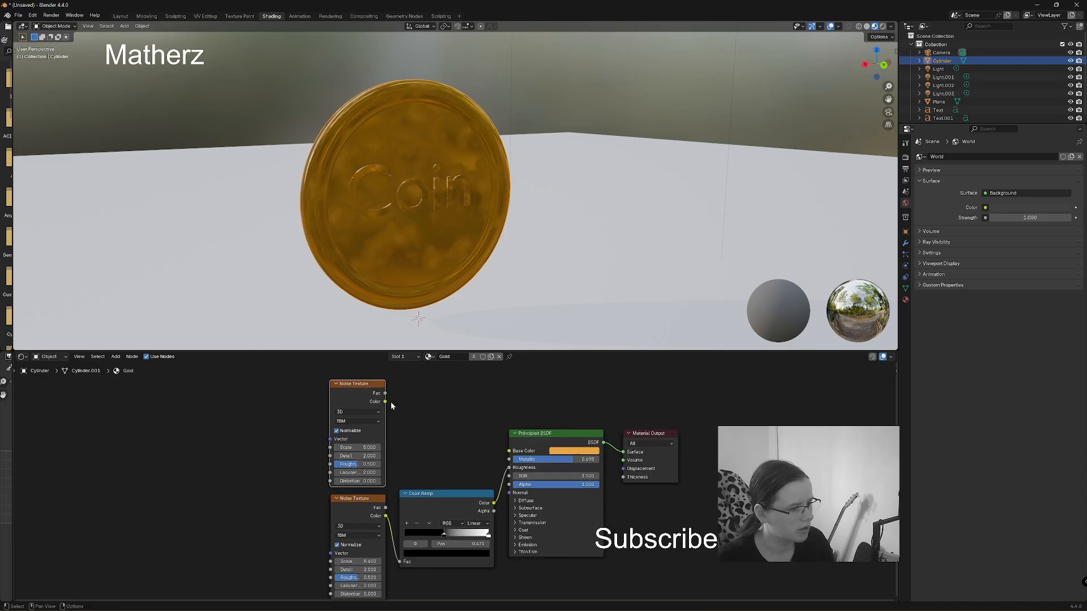
Connect the upper Noise Texture's Color output to Base Color and raise its scale to 196.3
drag(385, 401, 509, 450)
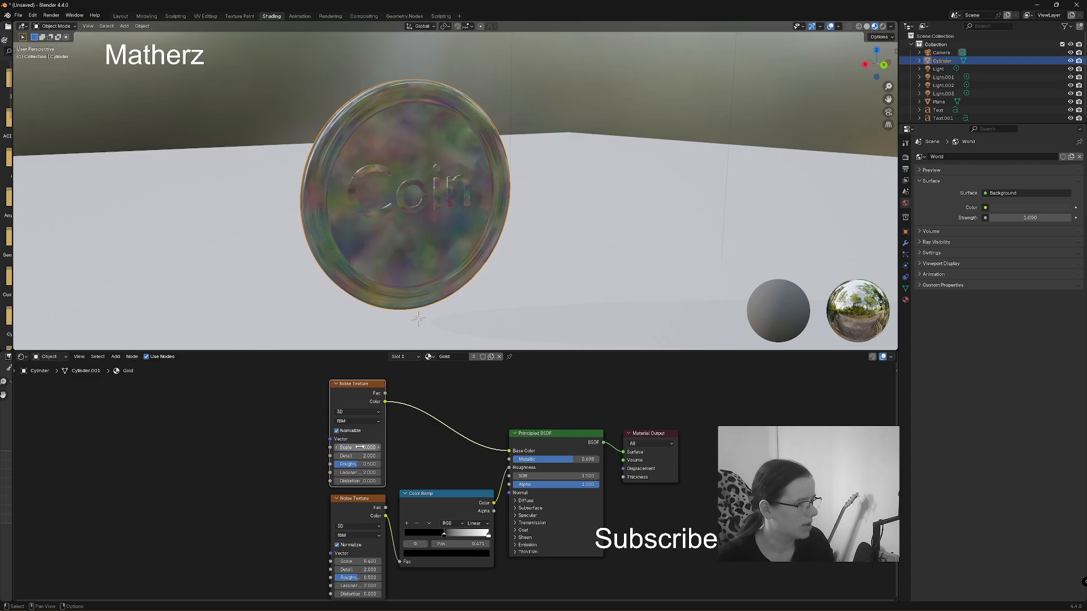
drag(354, 447, 546, 448)
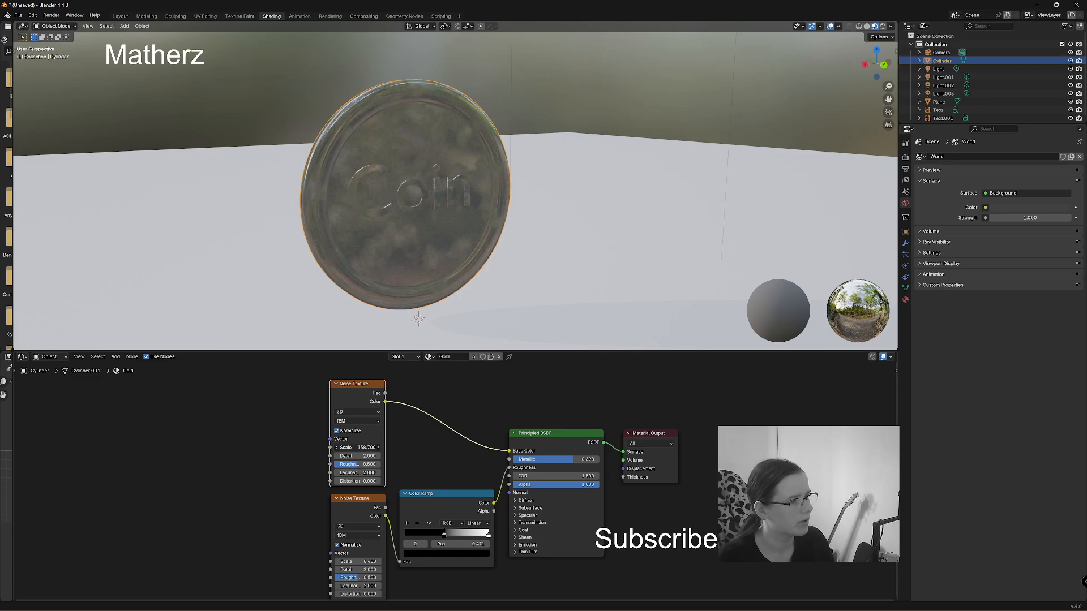
drag(357, 448, 355, 447)
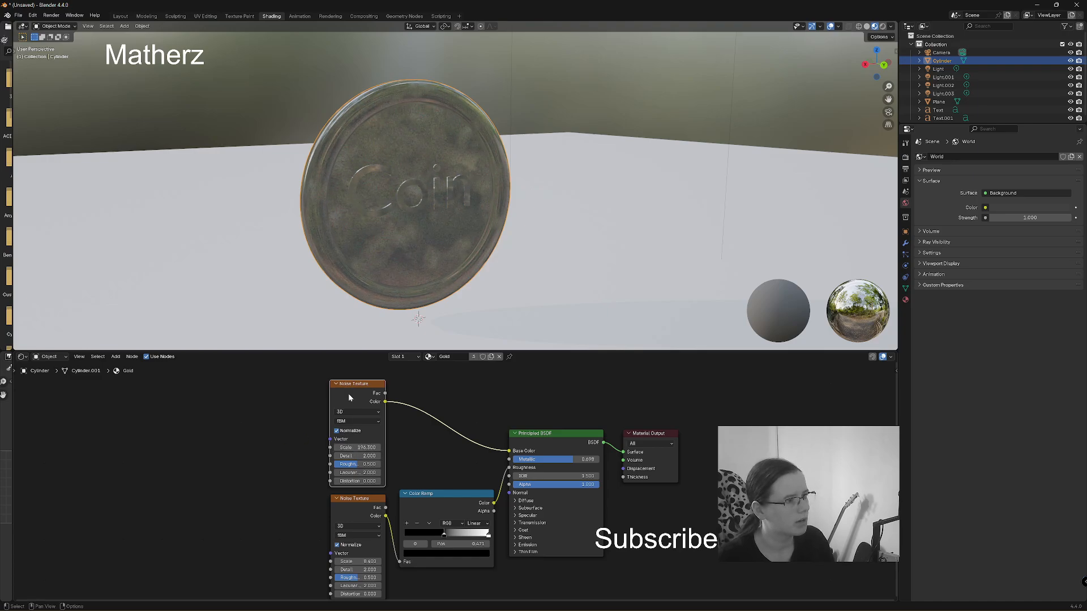
Insert a second Color Ramp between the upper Noise Texture and the Base Color input
click(117, 357)
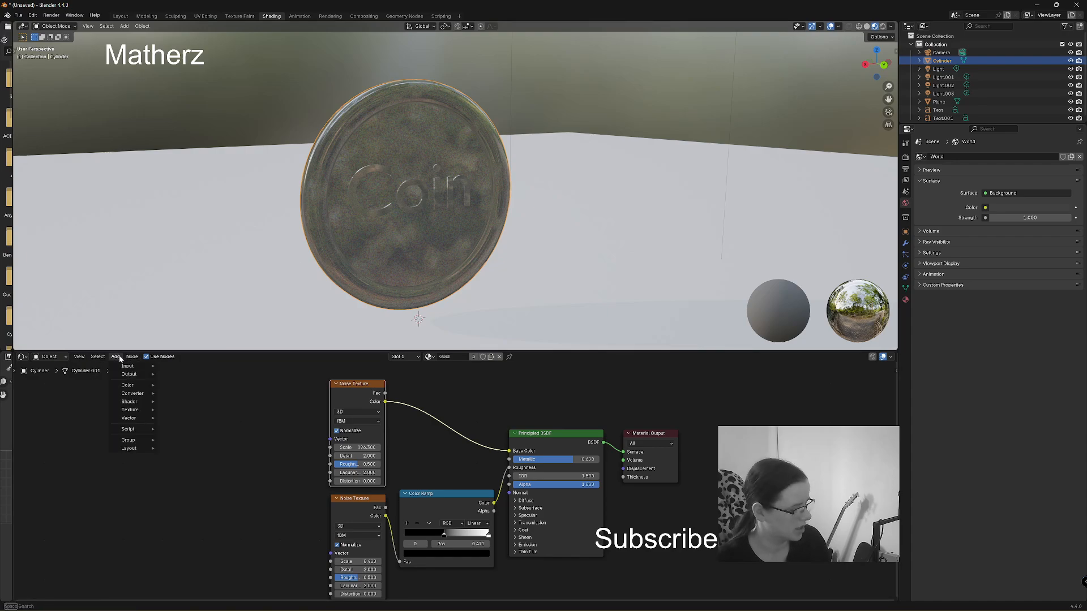
text(col)
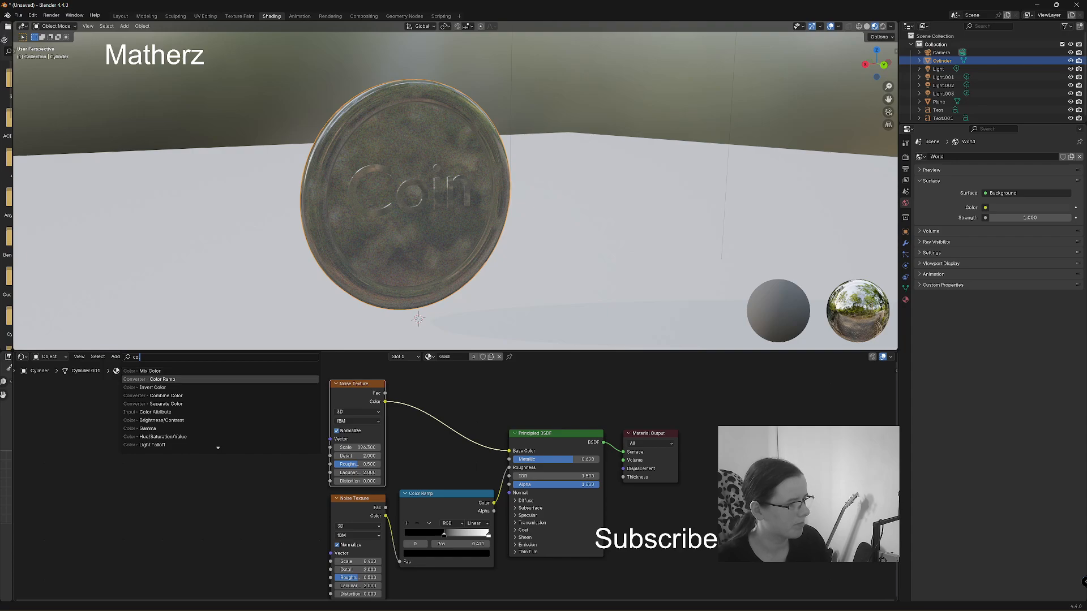
click(154, 380)
click(417, 449)
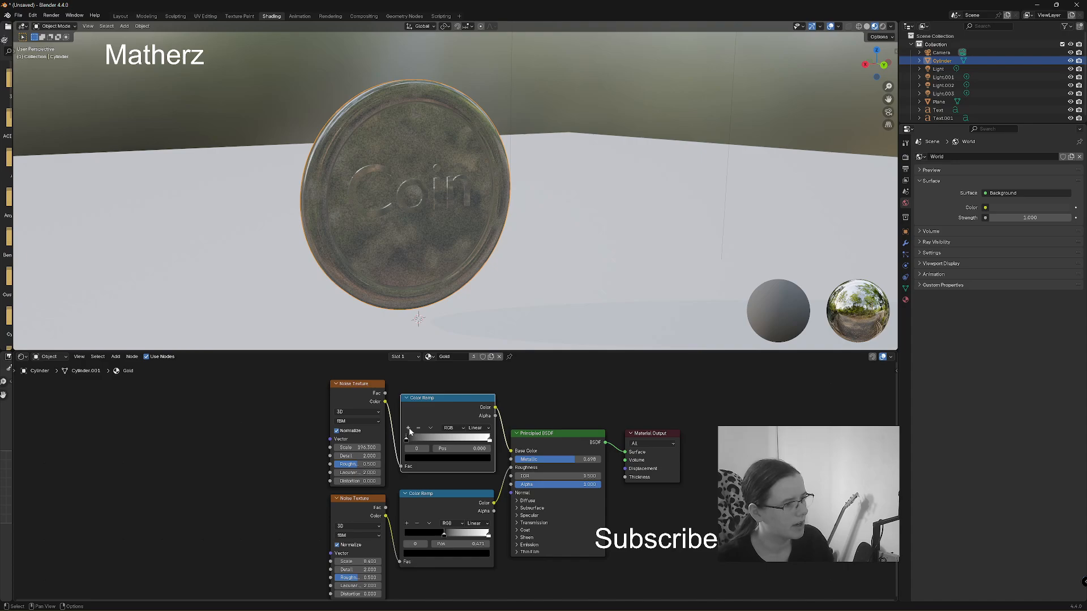
Add a gold stop at 0.500 and a pale tan stop at 0.250 to the Base Color ramp, and move its Noise Texture further away
click(409, 430)
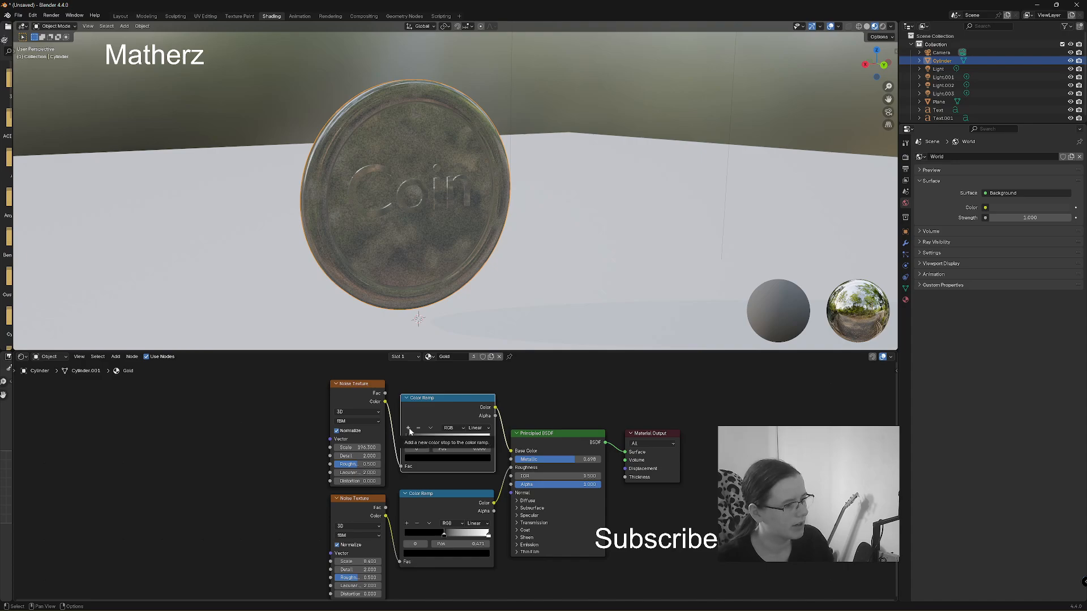
click(454, 460)
drag(423, 388, 424, 377)
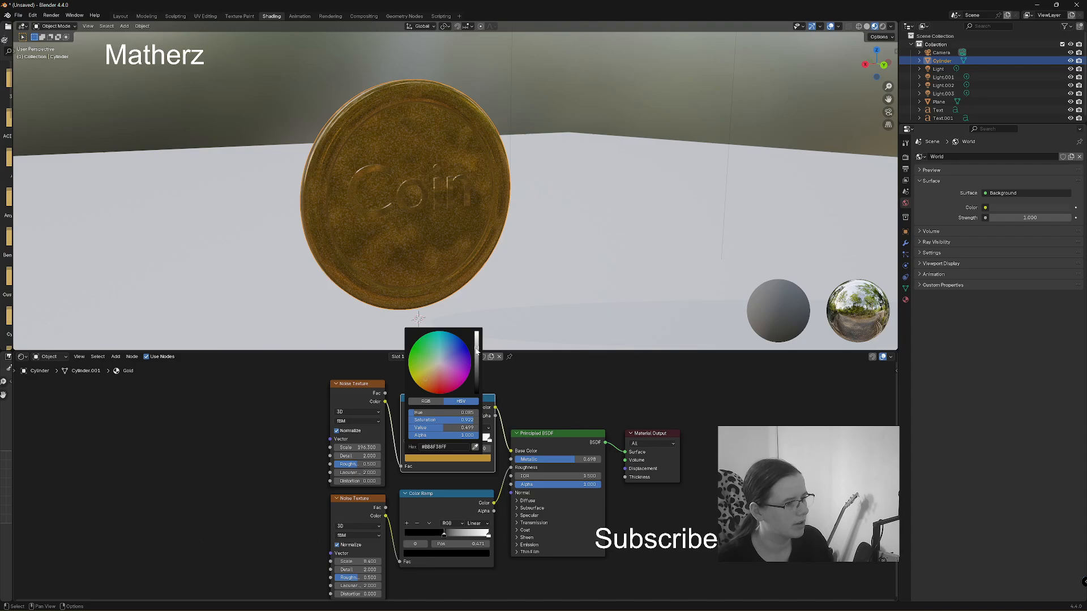
drag(476, 351, 477, 333)
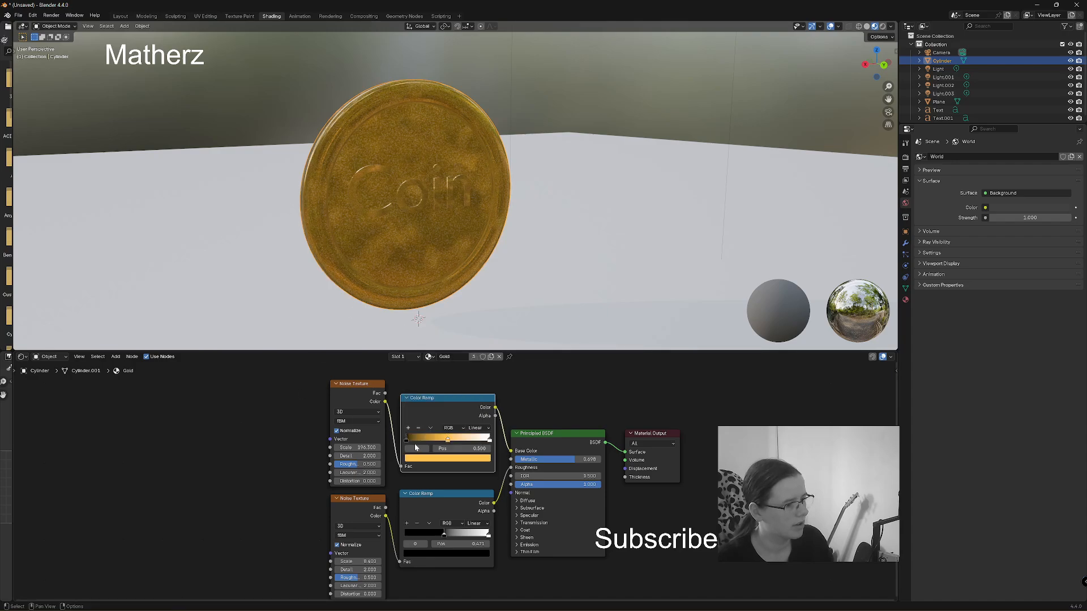
key(ctrl+z)
click(437, 460)
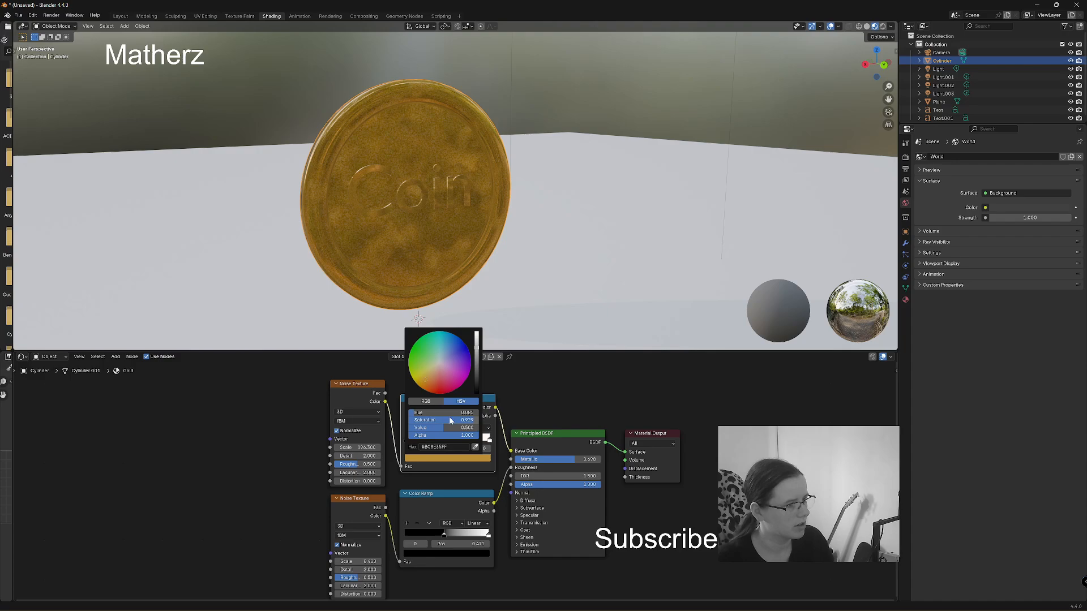
mouse_move(430, 381)
mouse_down()
mouse_move(451, 379)
mouse_move(421, 339)
mouse_move(440, 359)
mouse_move(434, 369)
mouse_move(376, 385)
mouse_move(238, 389)
mouse_move(266, 393)
mouse_up()
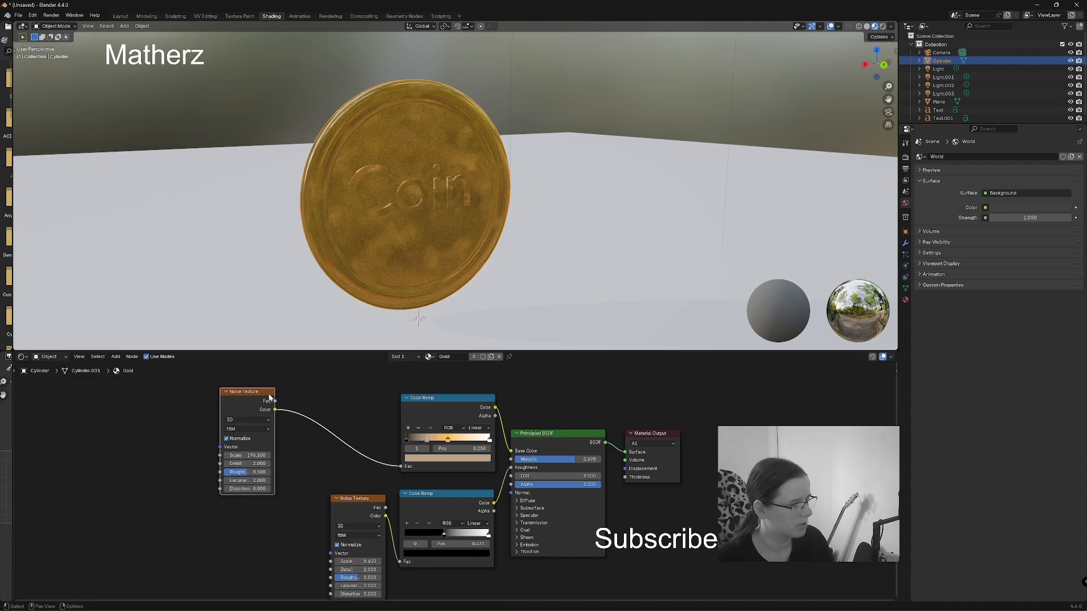
Insert a Bump node between the upper Noise Texture and its Color Ramp, feed the noise into Height, and set the noise scale to 1000
click(118, 357)
text(bump)
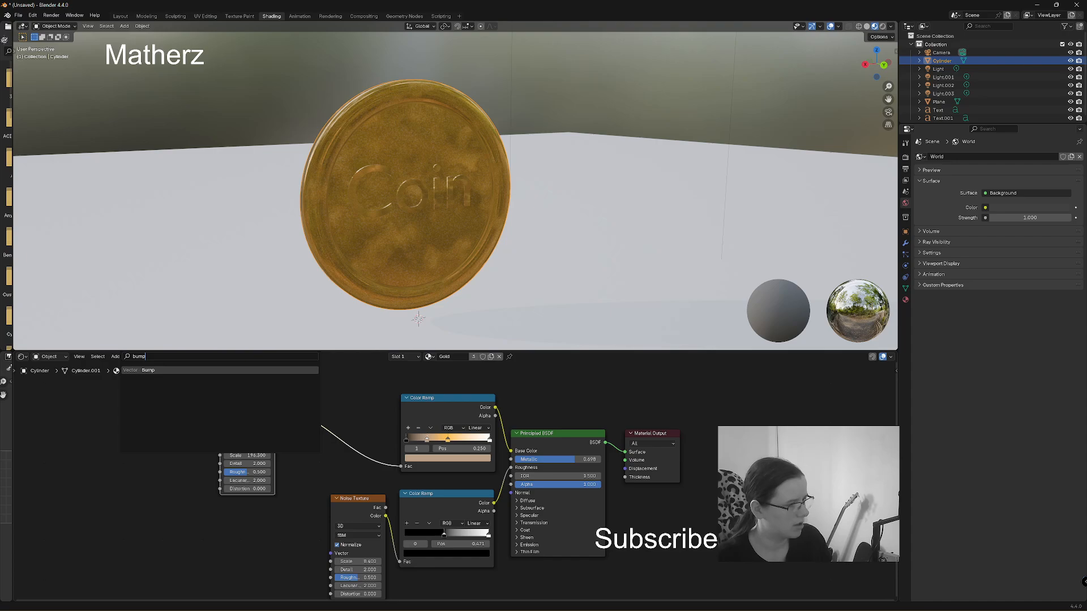
key(Return)
click(309, 465)
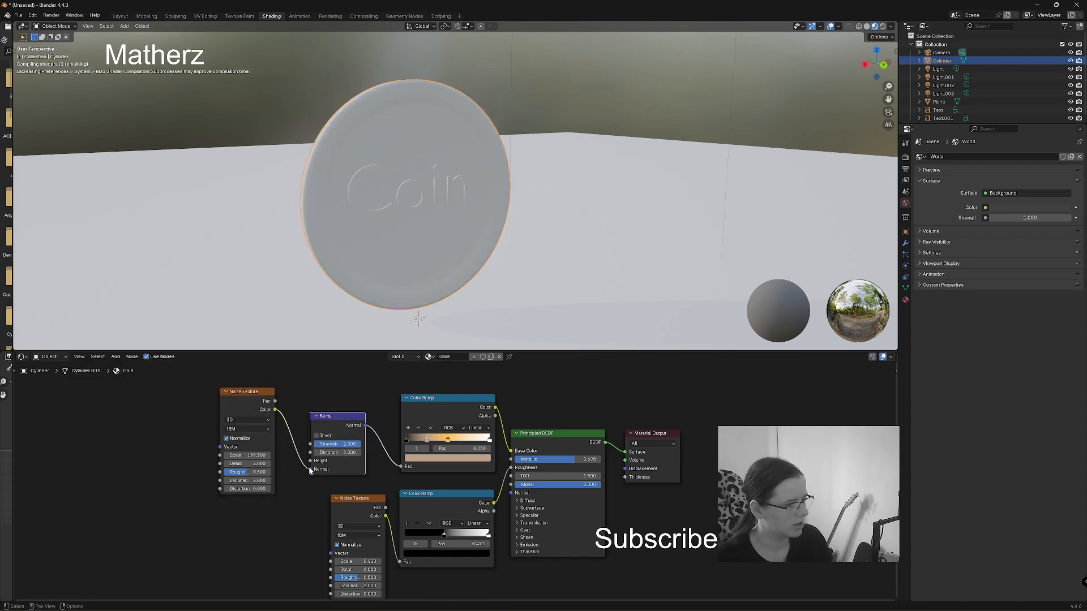
drag(311, 472, 310, 462)
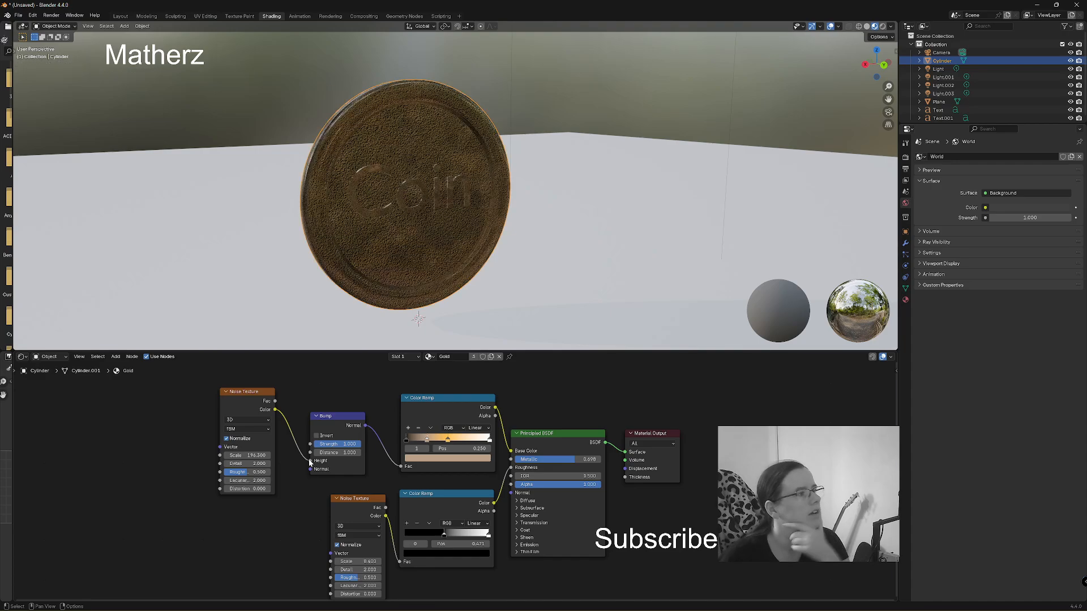
mouse_move(414, 179)
middle_down()
mouse_move(434, 154)
mouse_move(395, 160)
mouse_move(476, 147)
mouse_move(419, 164)
middle_up()
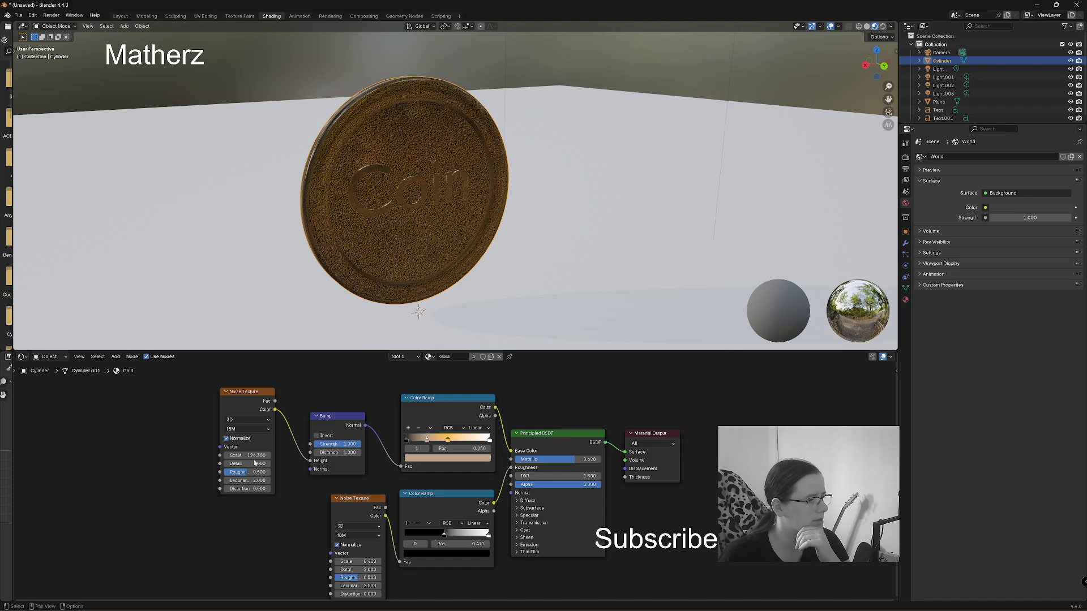
drag(249, 455, 280, 455)
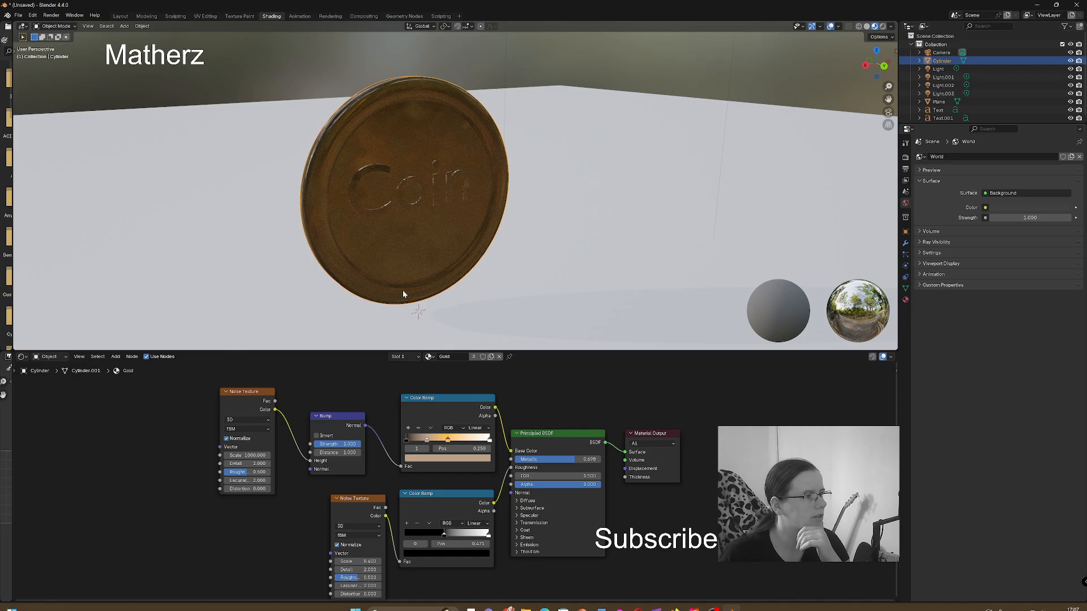
Set the extrusion of the Text.001 "Coin" lettering to 0.06 m
middle_drag(404, 294, 402, 227)
click(394, 223)
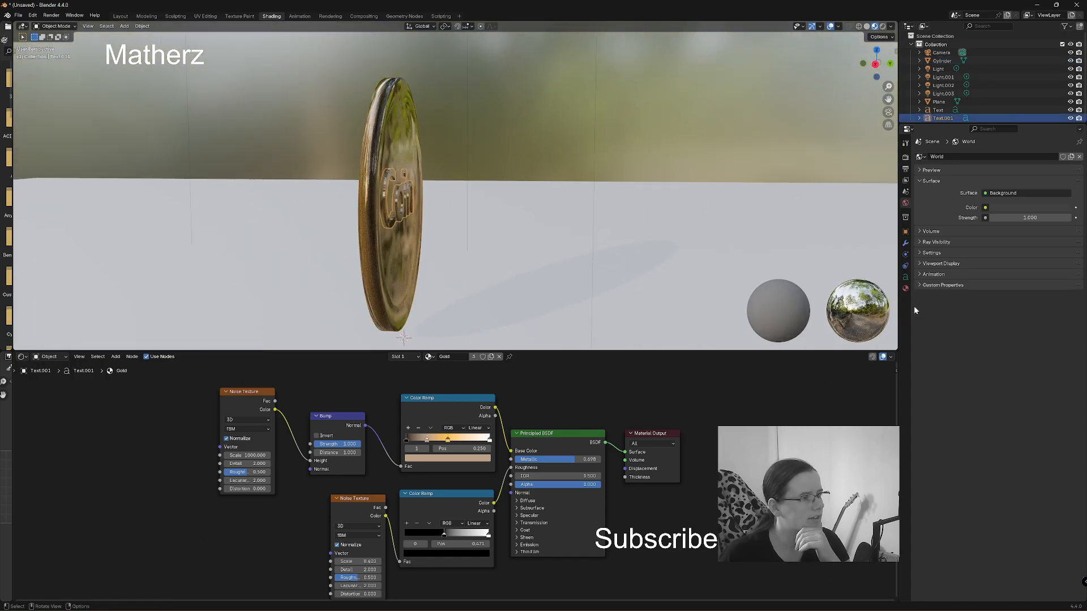
click(905, 278)
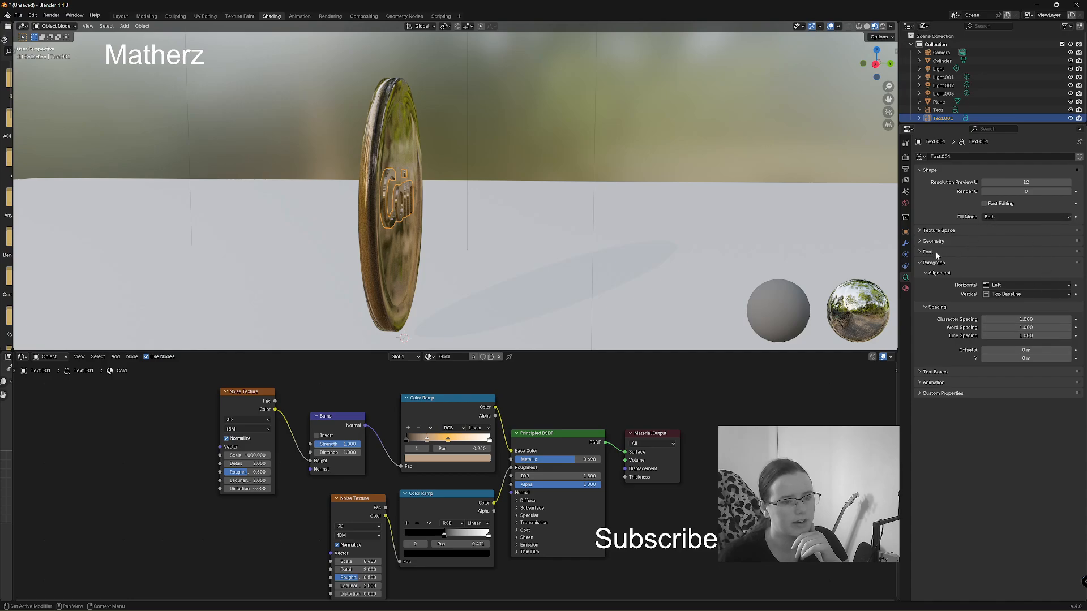
click(923, 243)
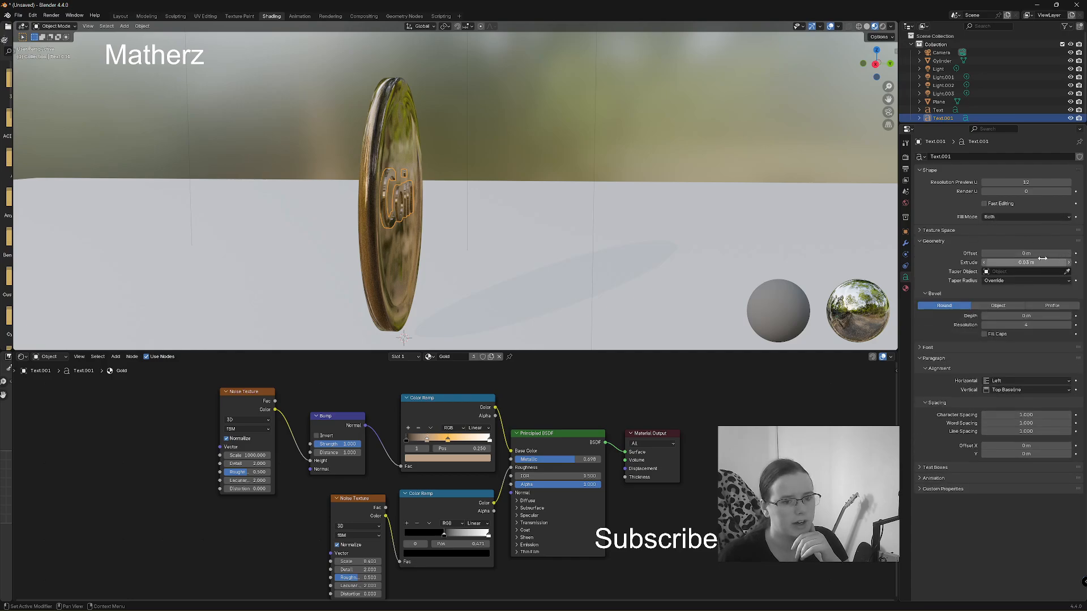
drag(1025, 262, 1043, 262)
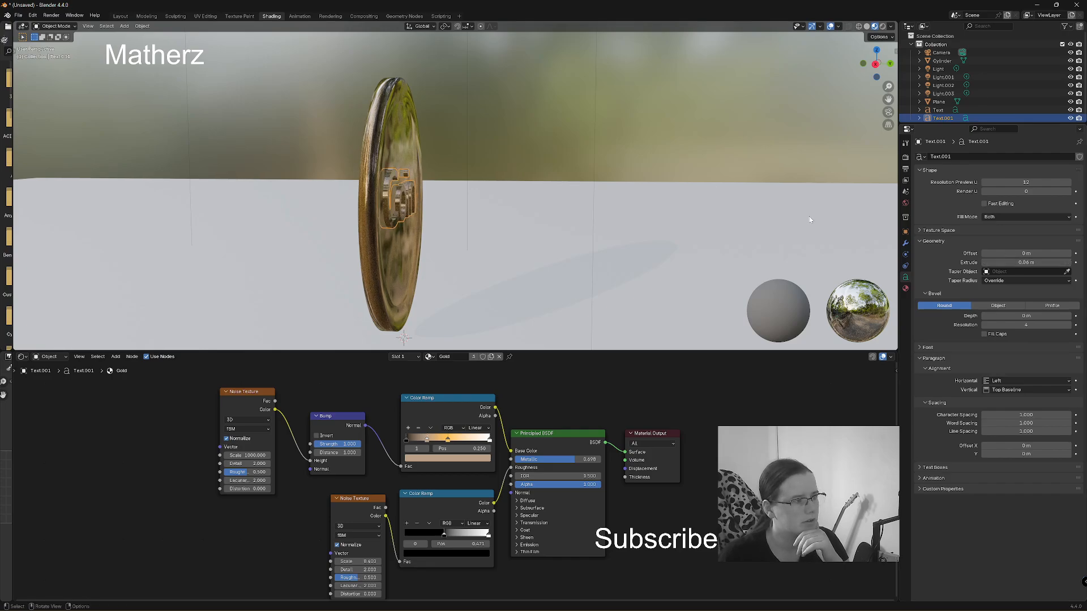
Set the extrusion of the front "Coin" lettering, the Text object, to 0.06 m
middle_drag(490, 249, 520, 244)
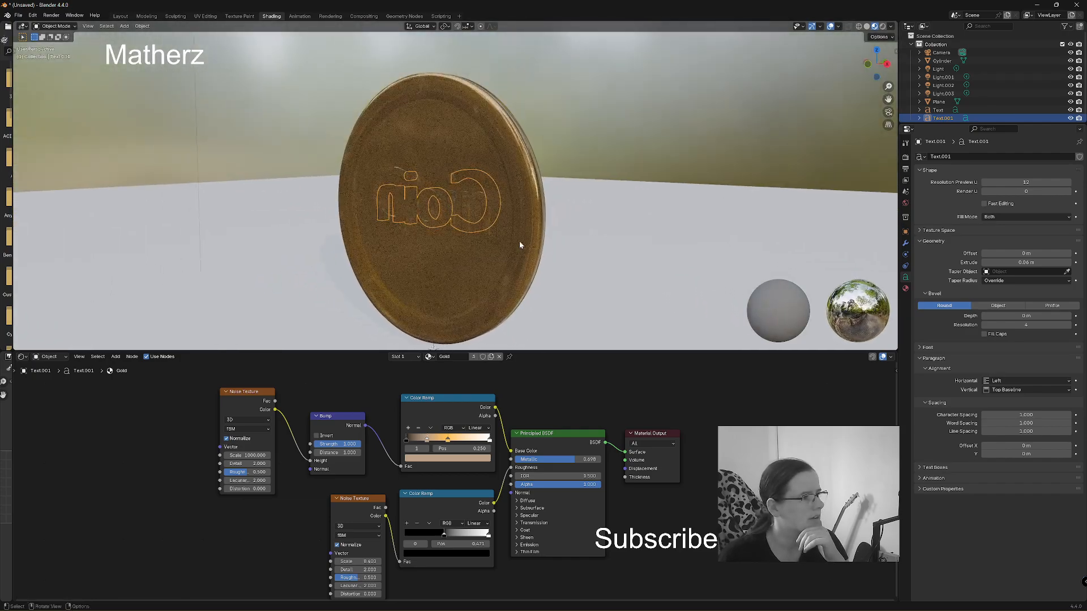
click(465, 208)
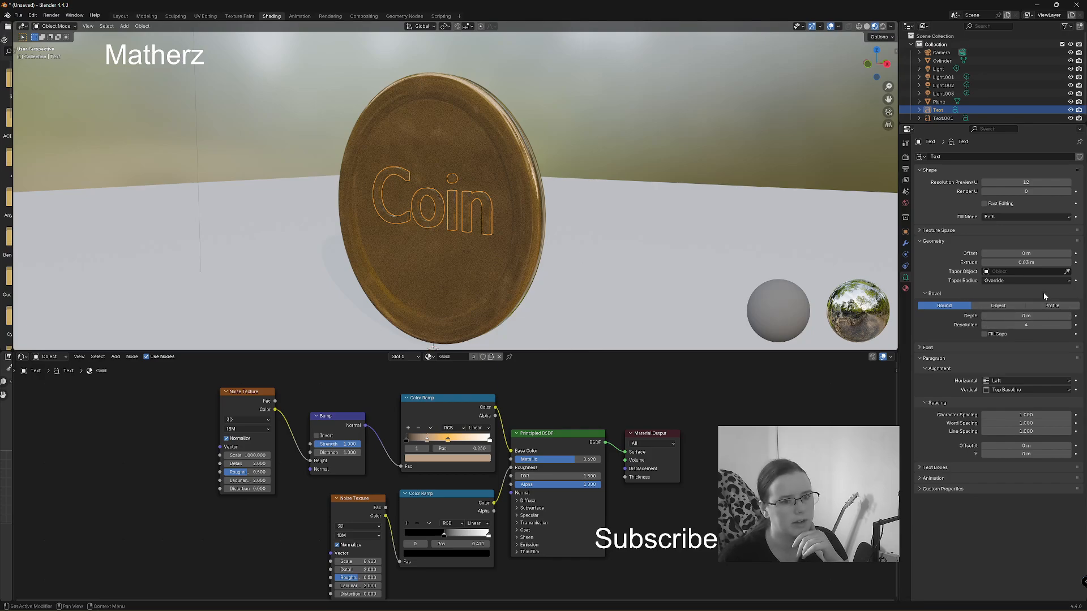
mouse_move(1033, 263)
mouse_down()
mouse_move(1064, 263)
mouse_move(1048, 263)
mouse_up()
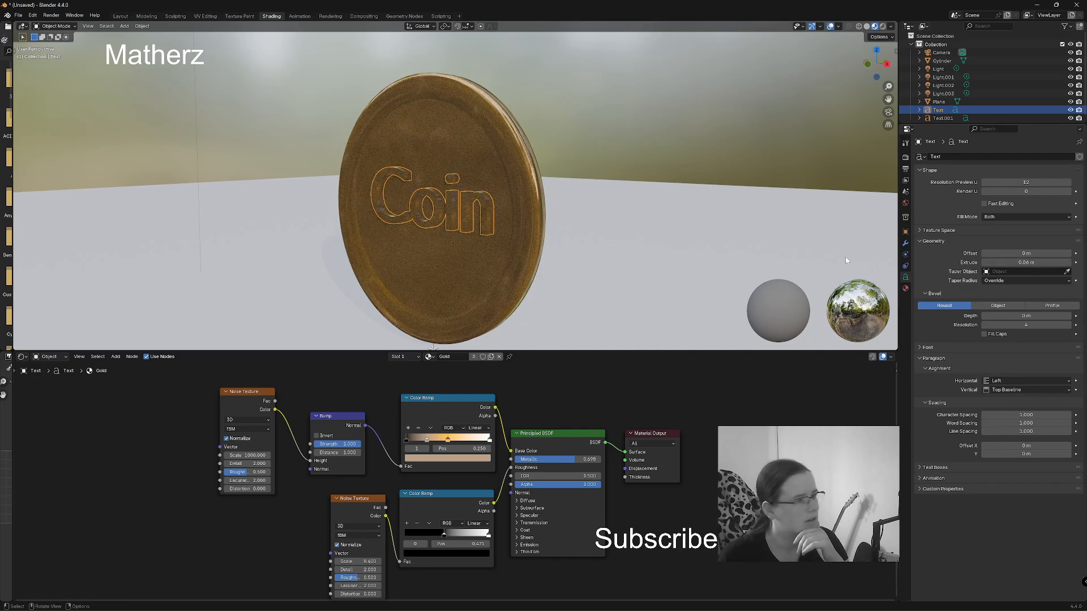
Select the coin and preview it from its other side in rendered shading to check the lighting
click(516, 122)
middle_drag(555, 190, 815, 52)
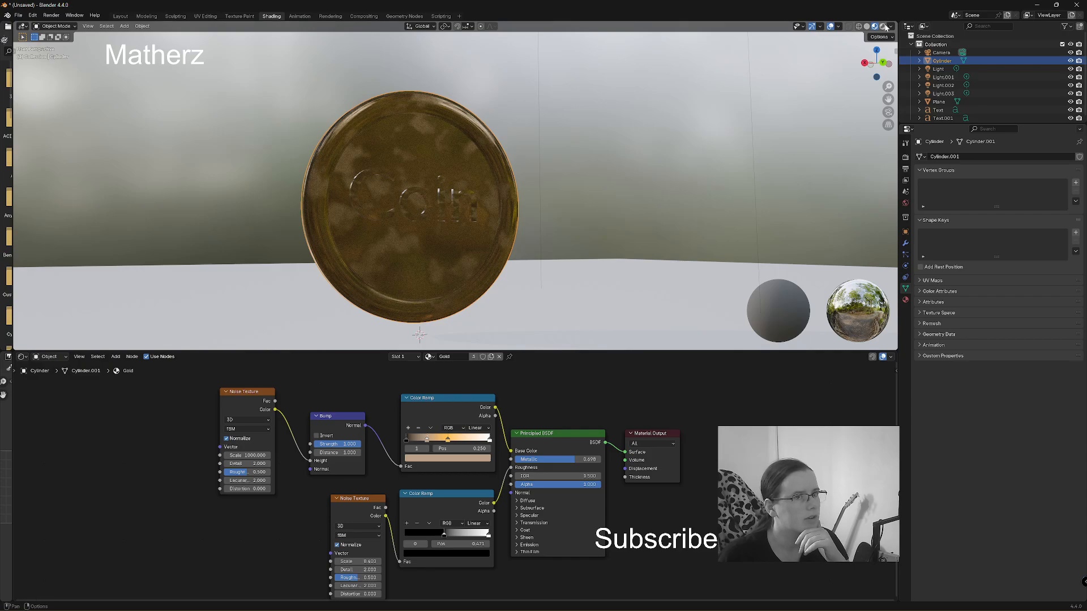
click(882, 26)
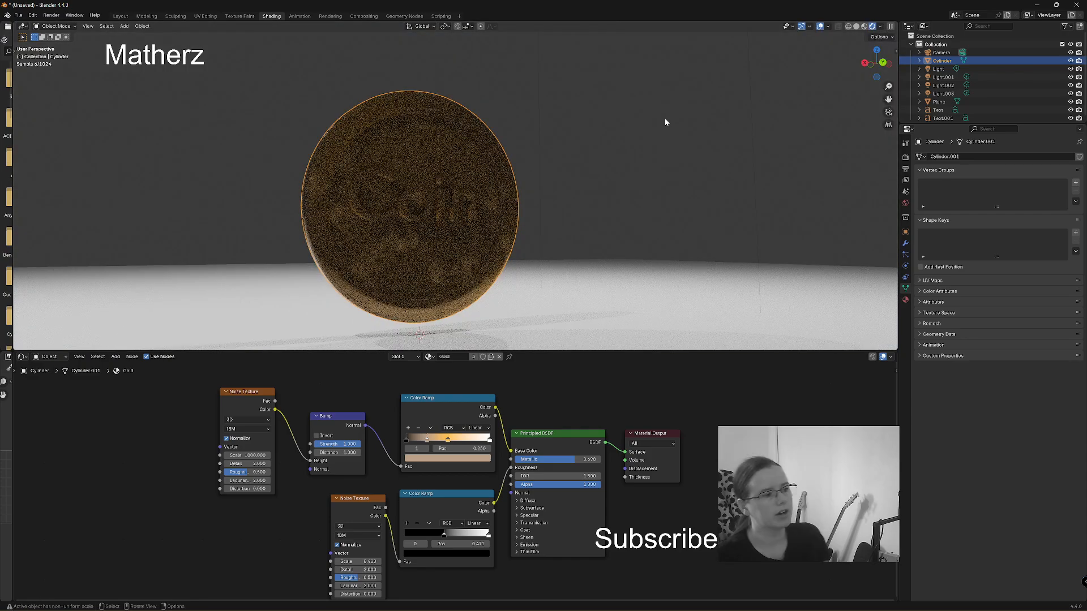
Return to solid shading, select all four point lights and move them together along the Y axis
click(856, 26)
scroll(606, 206, down, 4)
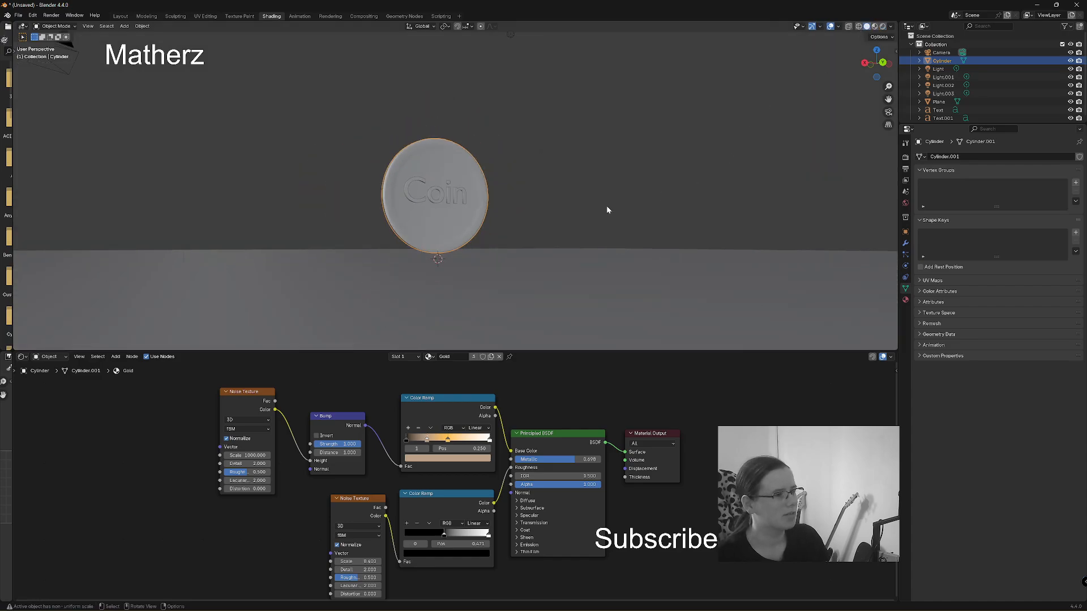
mouse_move(600, 197)
middle_down()
mouse_move(606, 234)
mouse_move(577, 143)
mouse_move(638, 262)
middle_up()
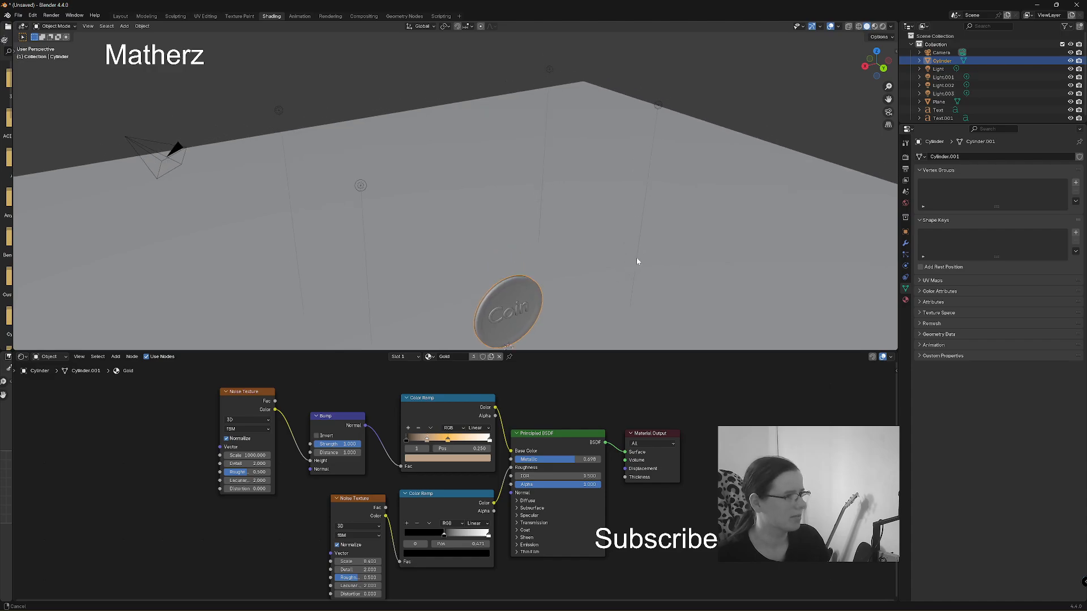
click(548, 70)
shift+click(658, 104)
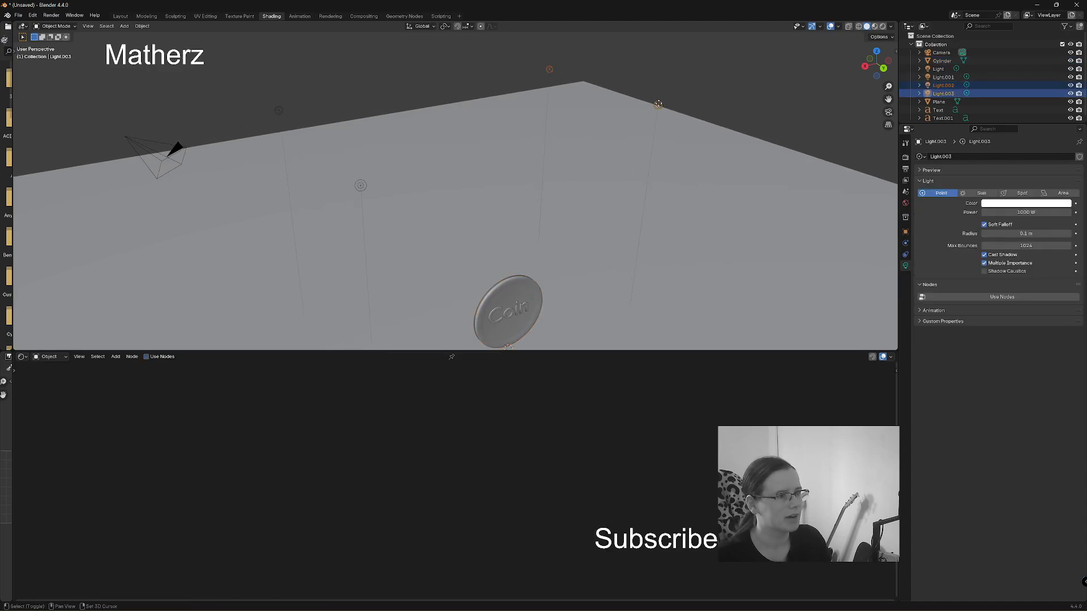
shift+click(360, 187)
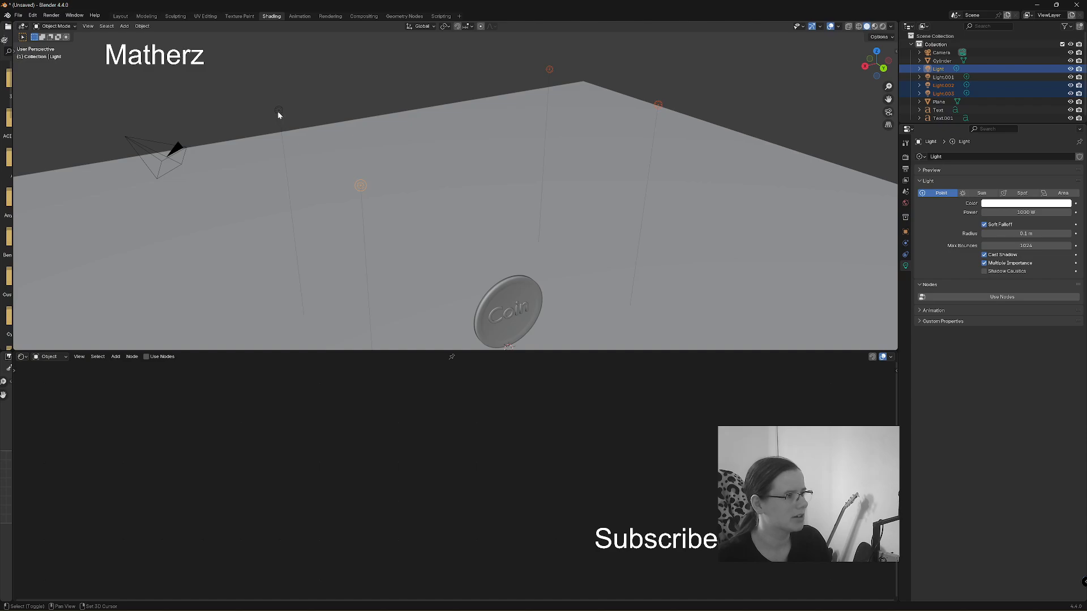
shift+click(278, 112)
key(g)
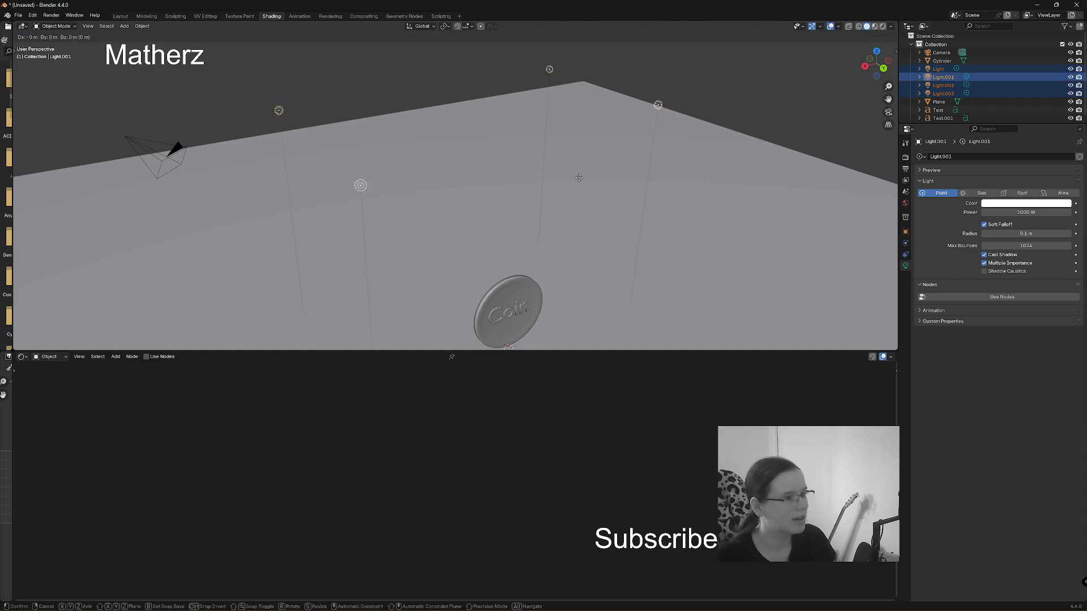
key(y)
click(651, 236)
Duplicate the four lights about 8.7 m downward along the Z axis and preview the coin in rendered shading
middle_drag(674, 226, 650, 143)
key(shift+d)
key(z)
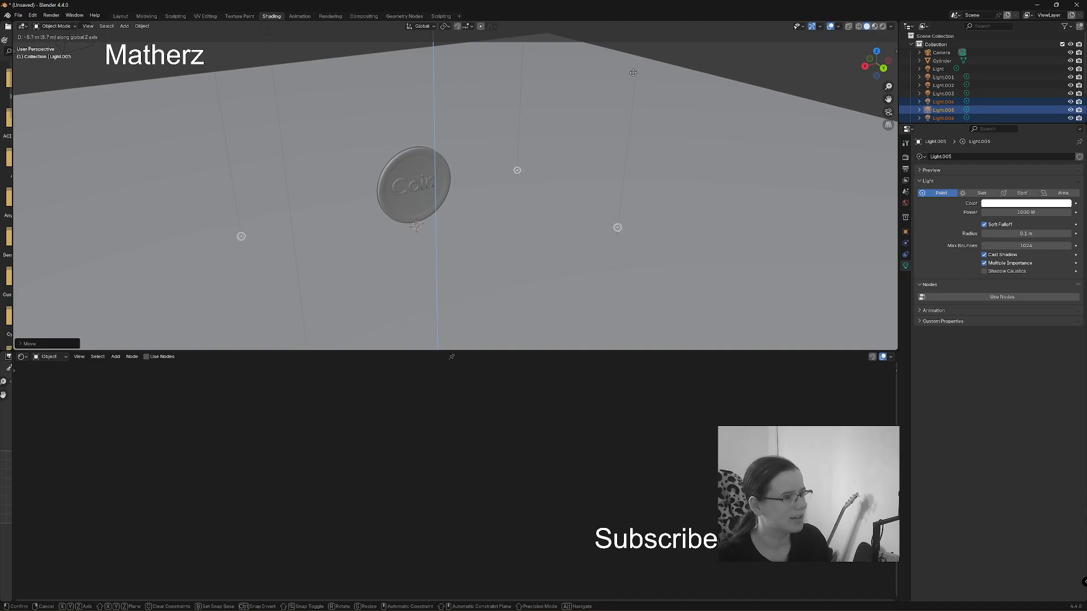
click(635, 72)
scroll(395, 216, up, 6)
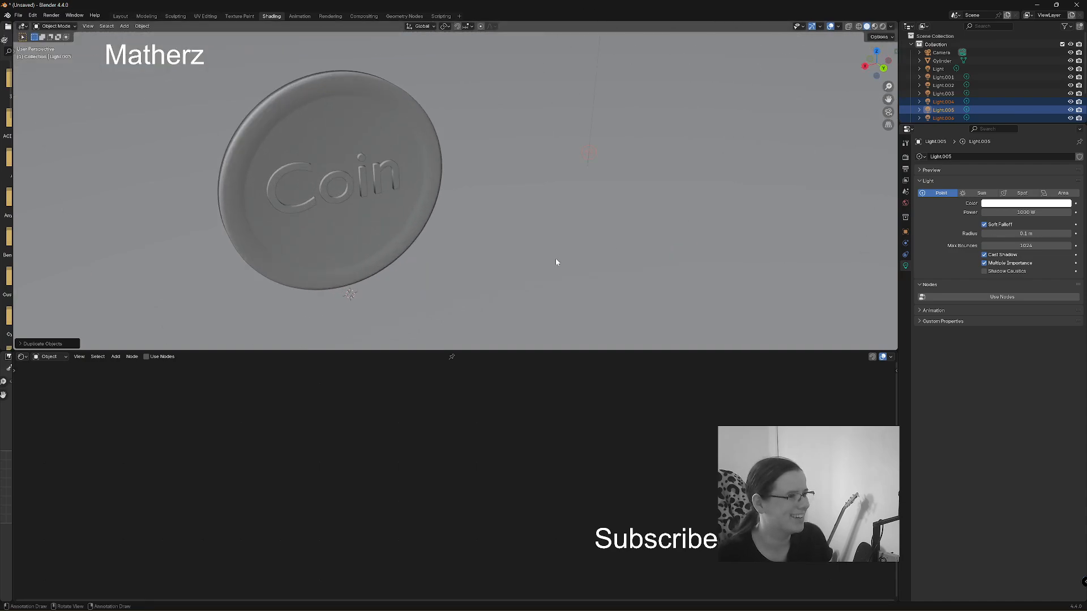
middle_drag(521, 242, 578, 226)
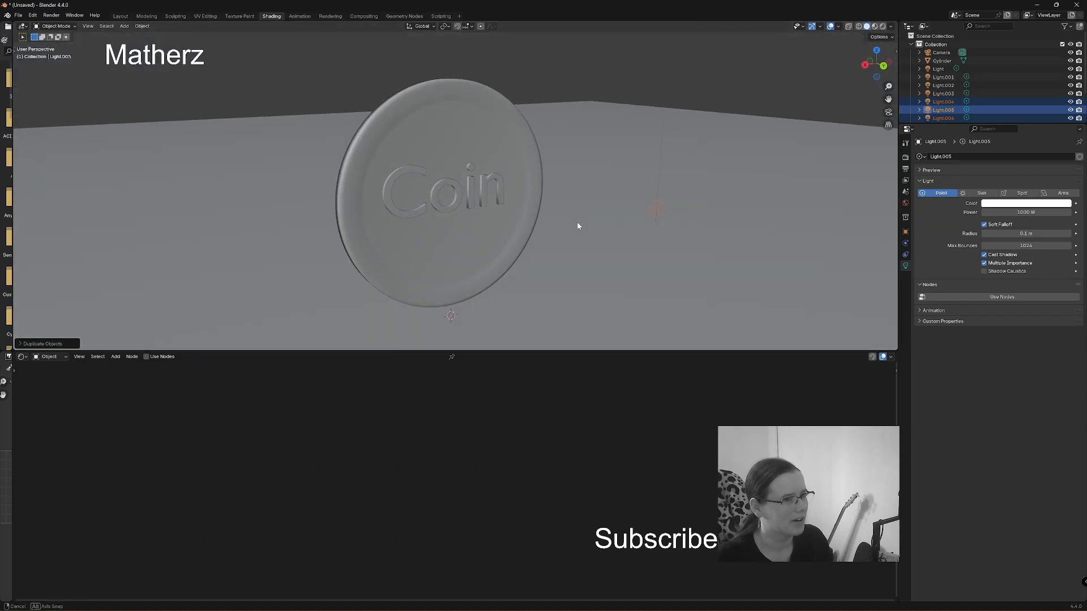
click(882, 27)
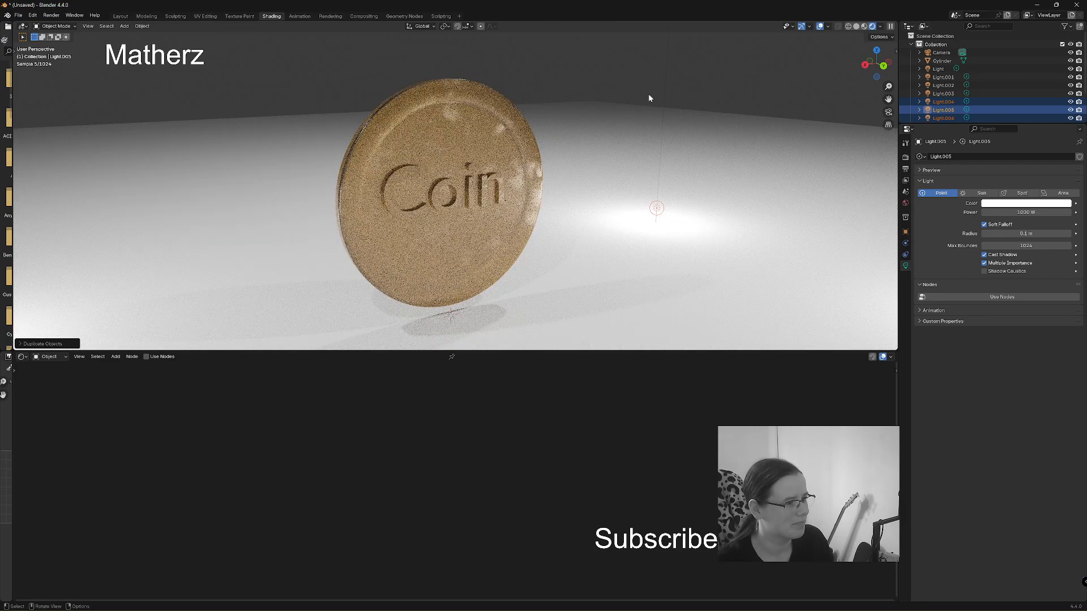
Select the coin and move the black stop of its Base Color ramp to 0.175
click(435, 165)
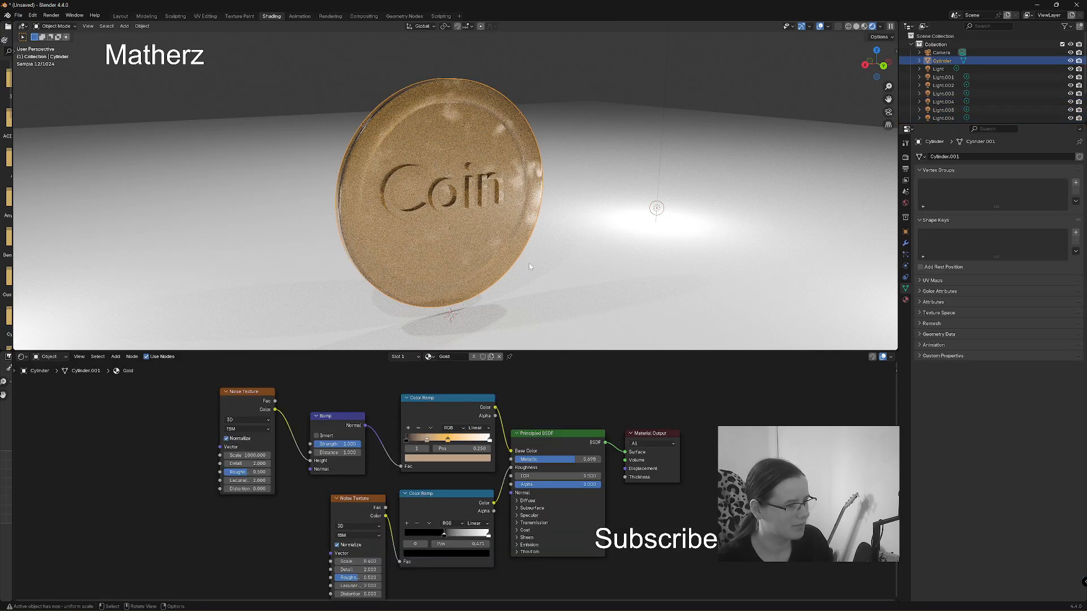
click(448, 440)
click(427, 440)
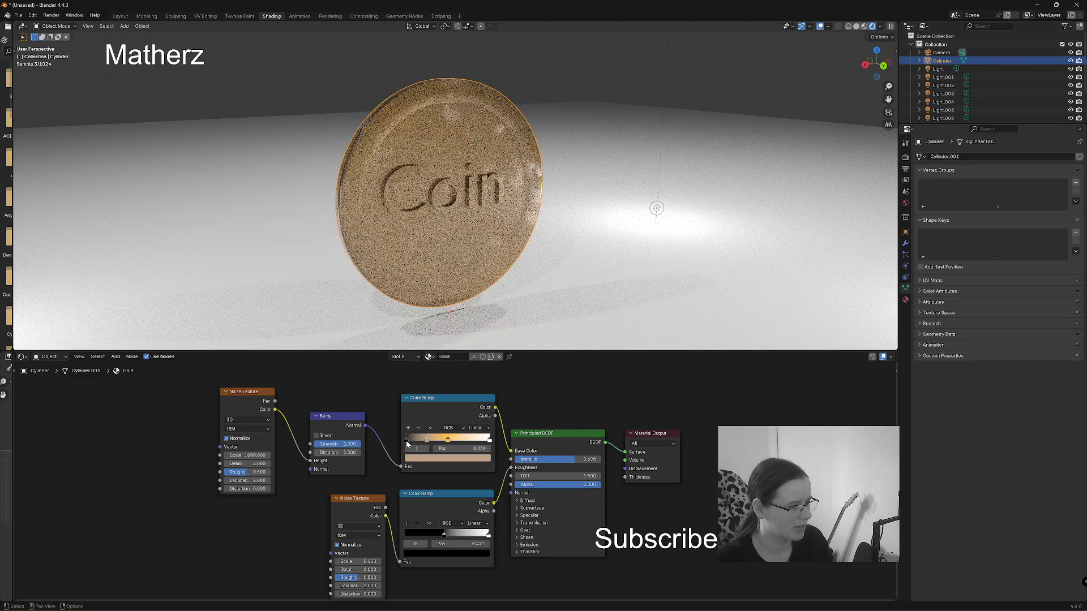
drag(407, 440, 420, 443)
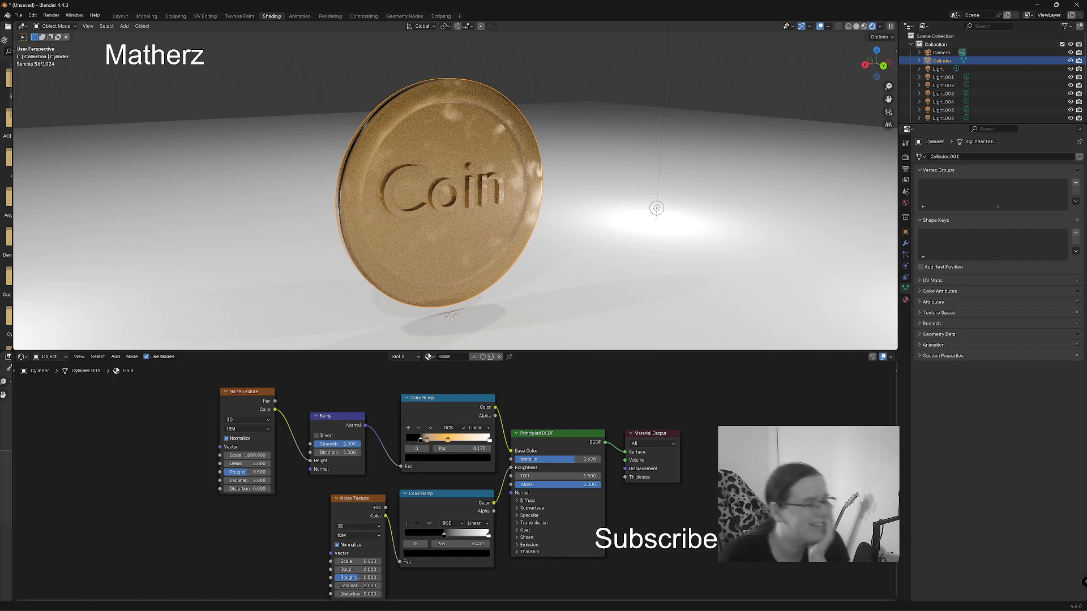
Try a darker brown-gold, #A26F22FF, for the Base Color ramp's stop at 0.500
click(447, 439)
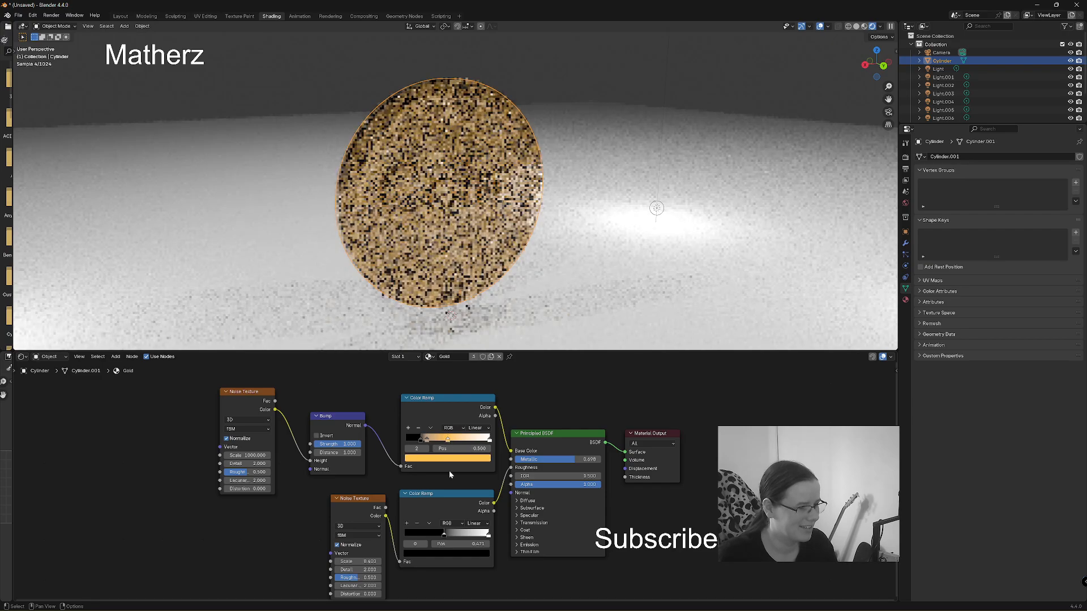
click(450, 457)
drag(427, 385, 424, 382)
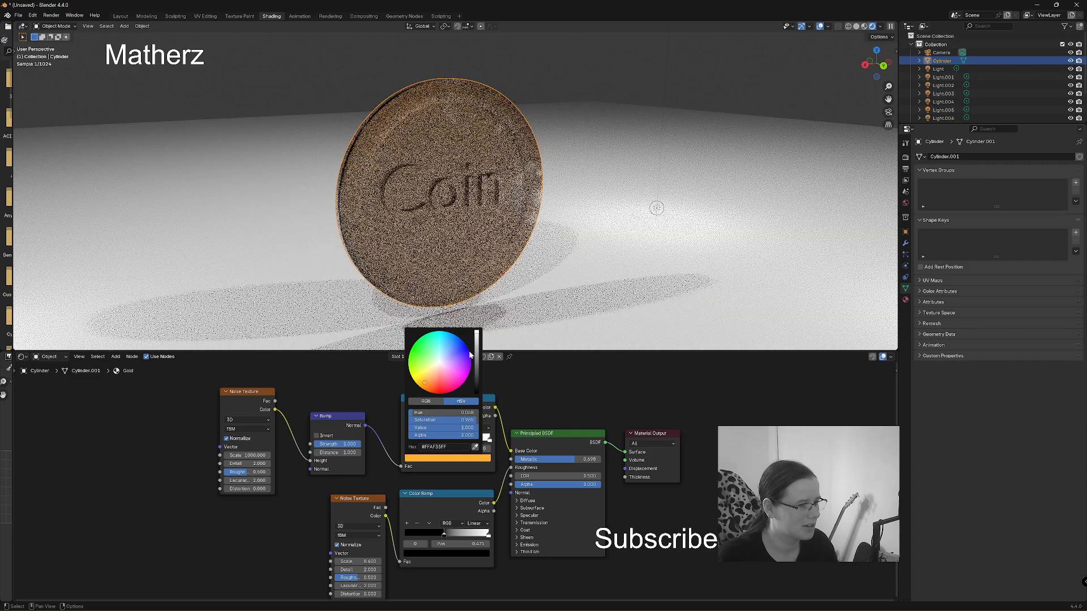
drag(477, 334, 476, 354)
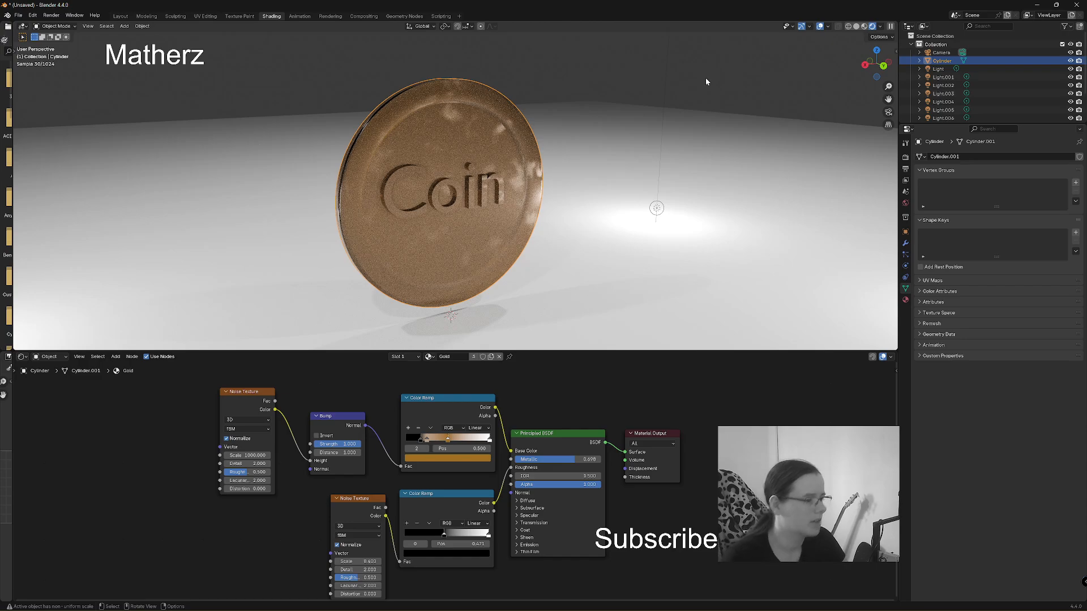
Set the Base Color ramp's stop at 0.500 to a light orange-gold with a colour value of 1.000
click(457, 461)
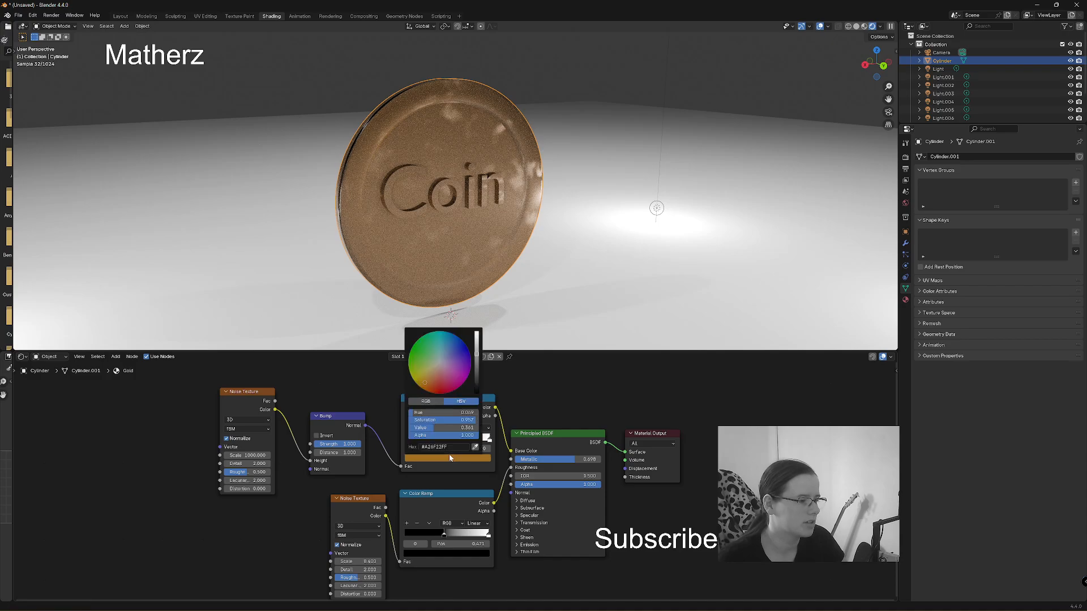
drag(474, 357, 477, 334)
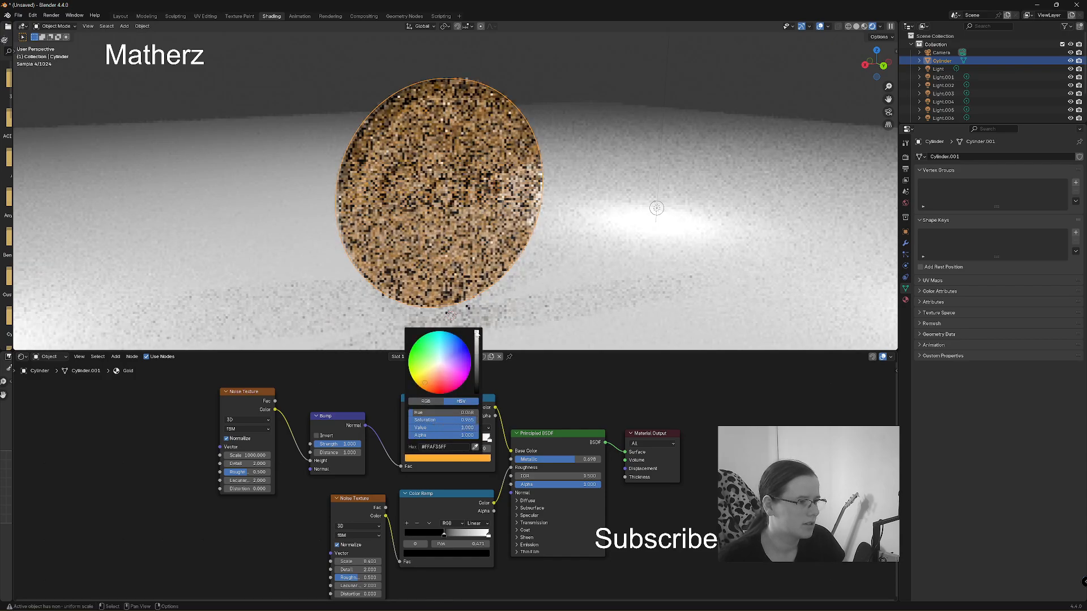
click(424, 378)
click(427, 385)
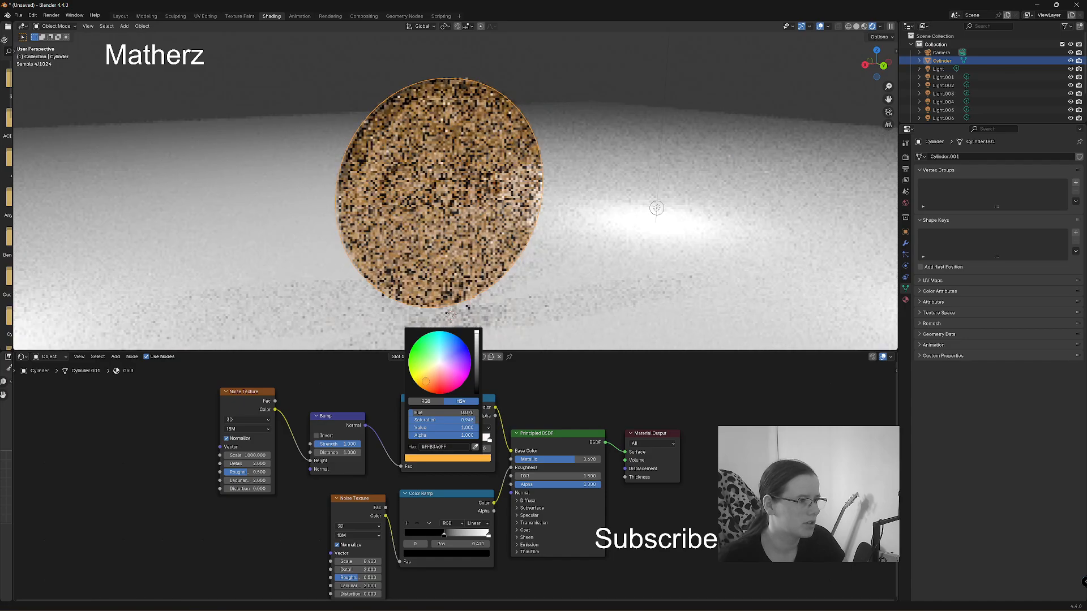